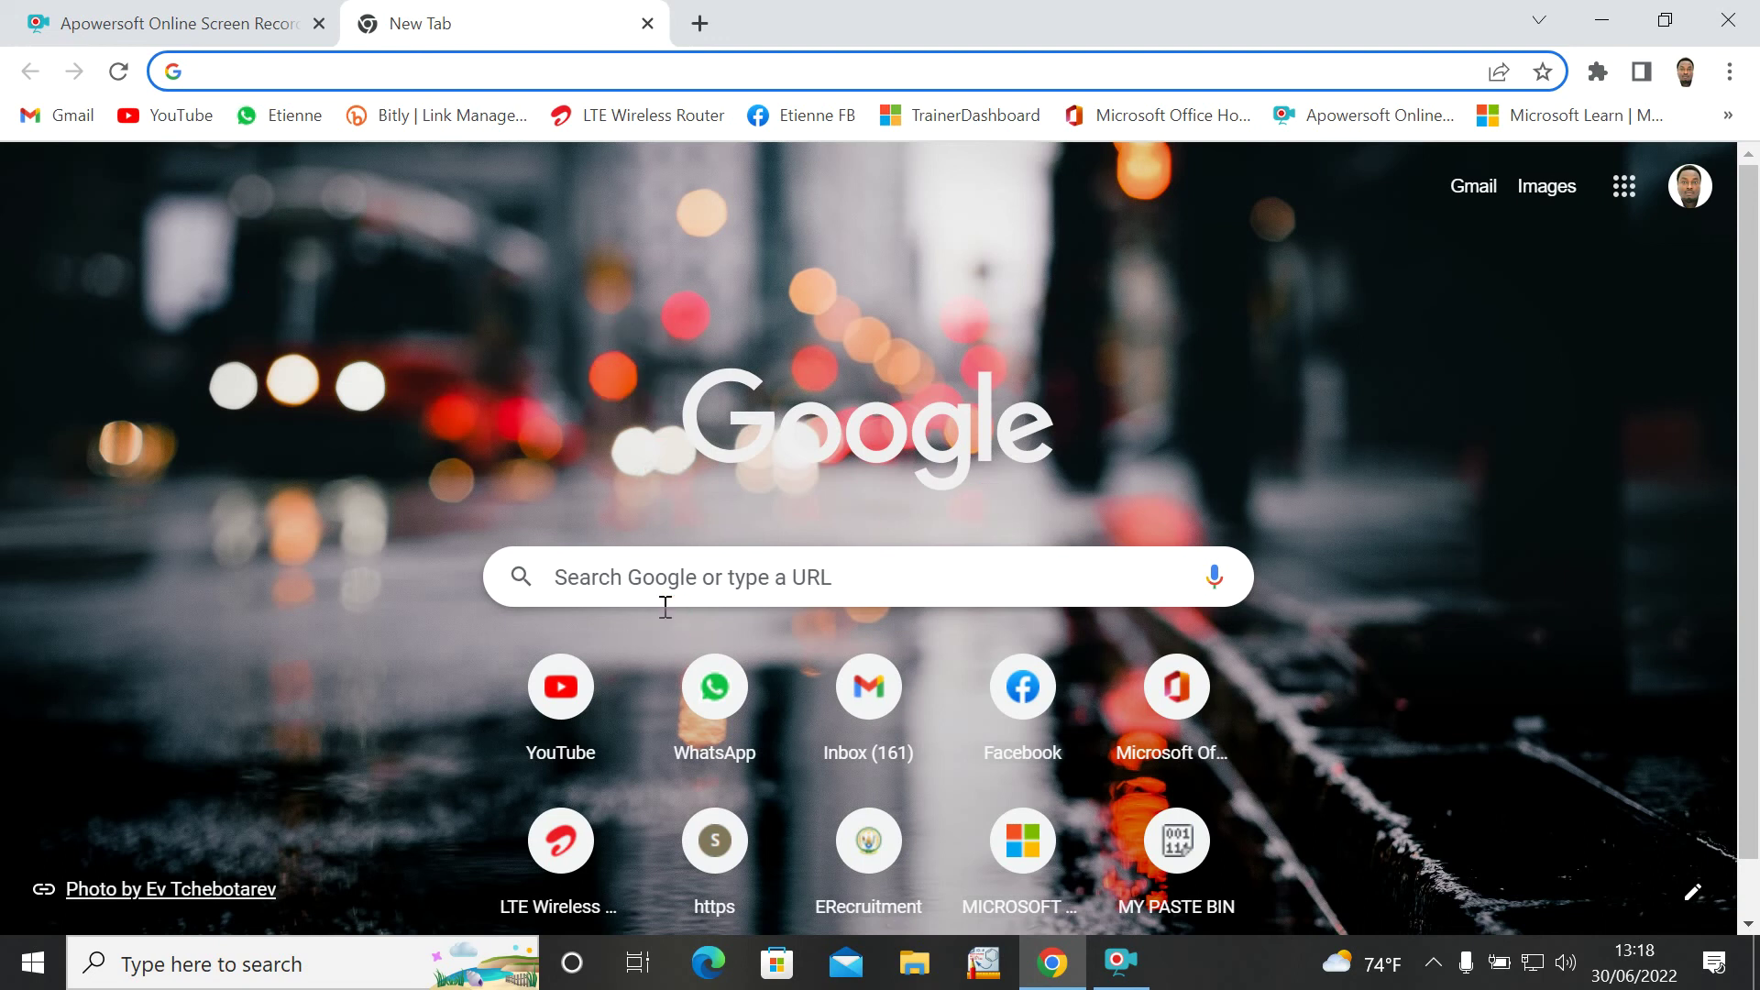
# - Search Google for "best grade setup for school report card"
pyautogui.click(675, 579)
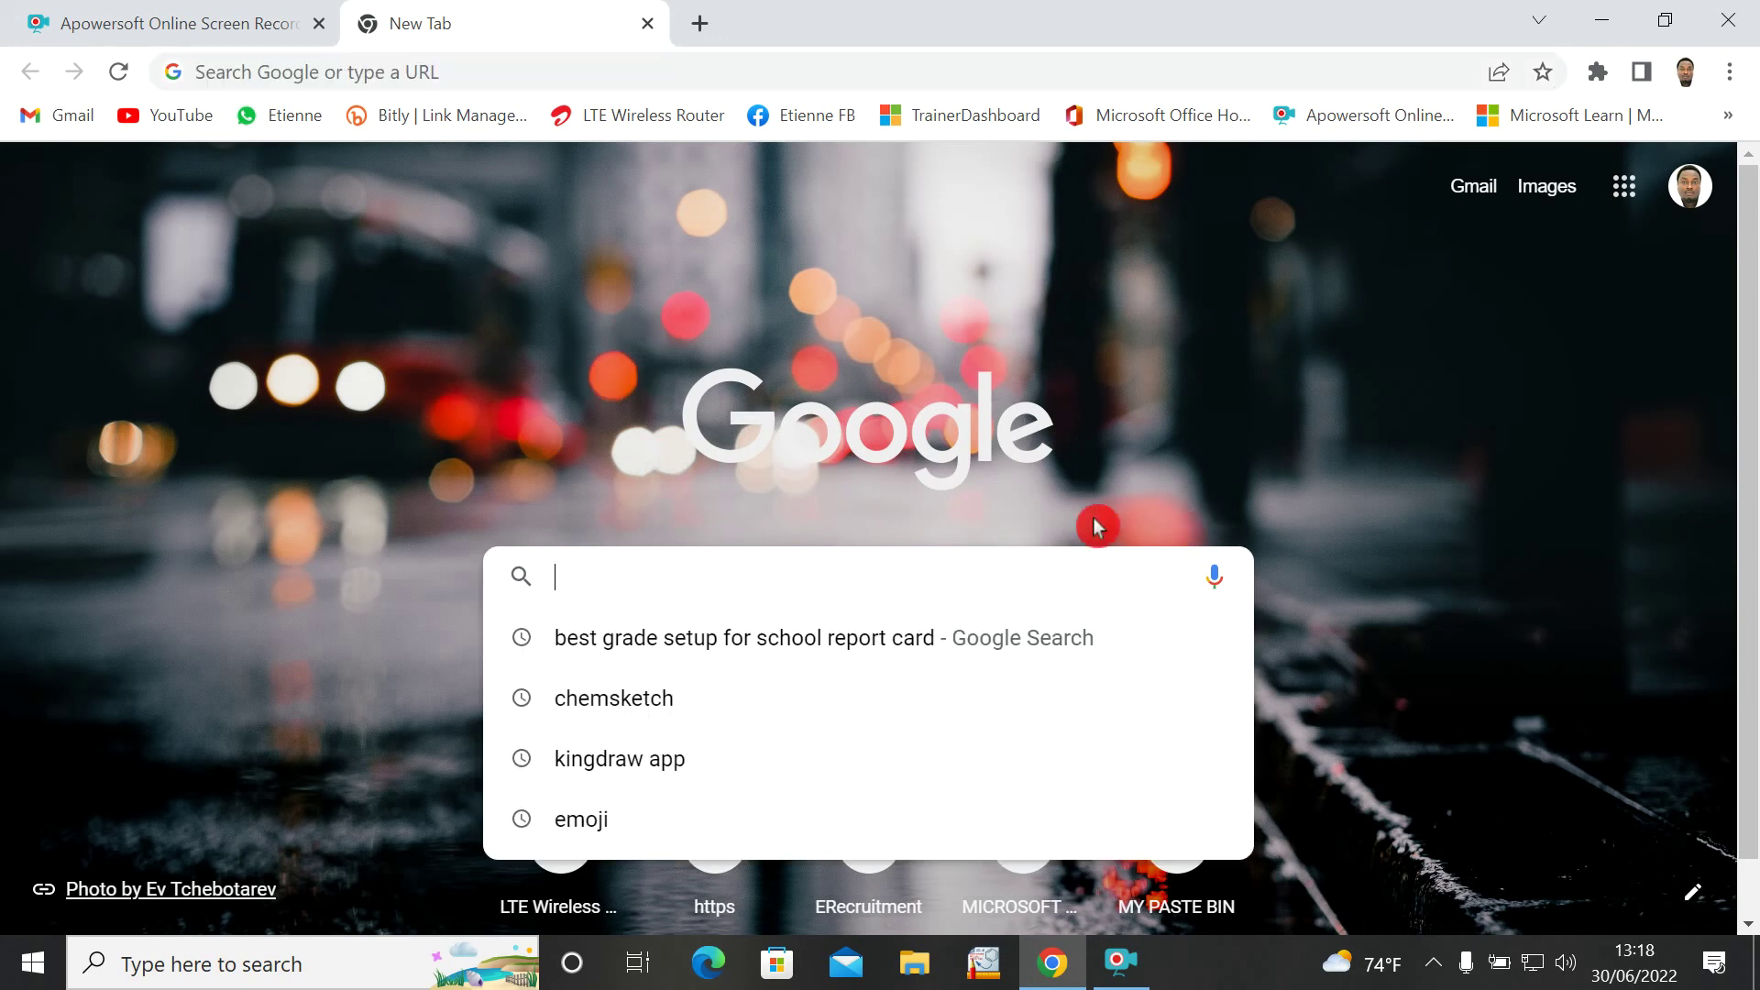
pyautogui.click(970, 475)
pyautogui.click(596, 583)
pyautogui.click(796, 424)
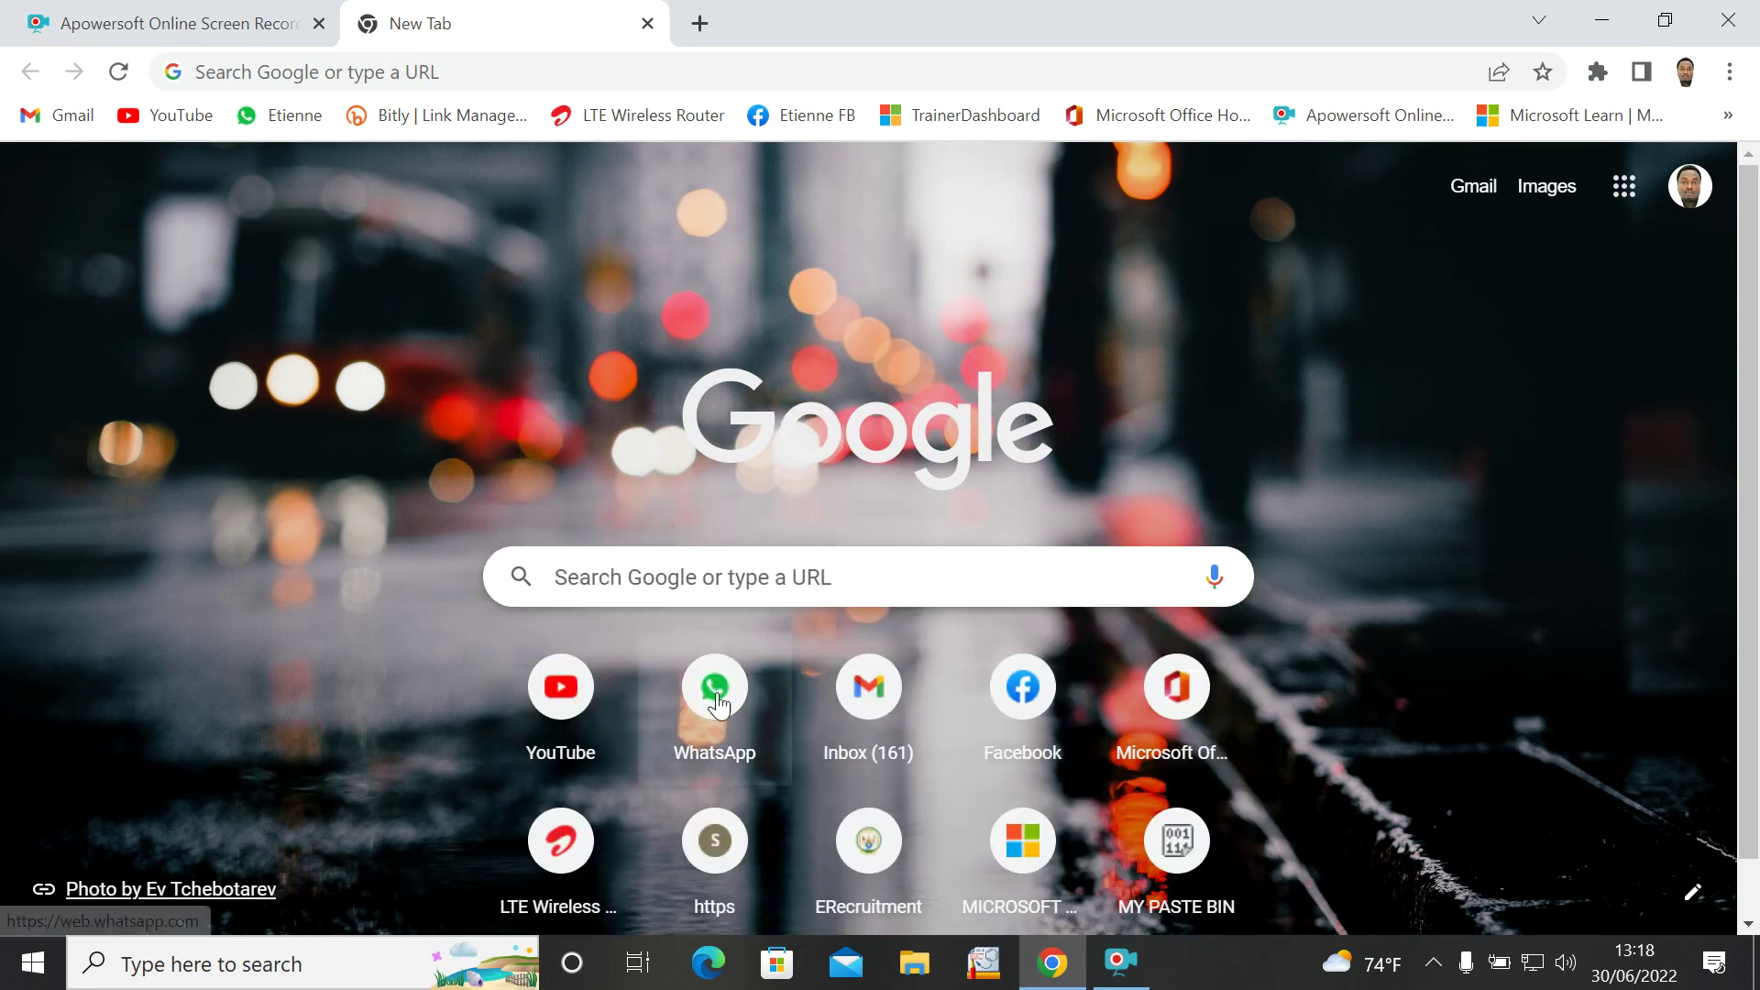
pyautogui.click(730, 569)
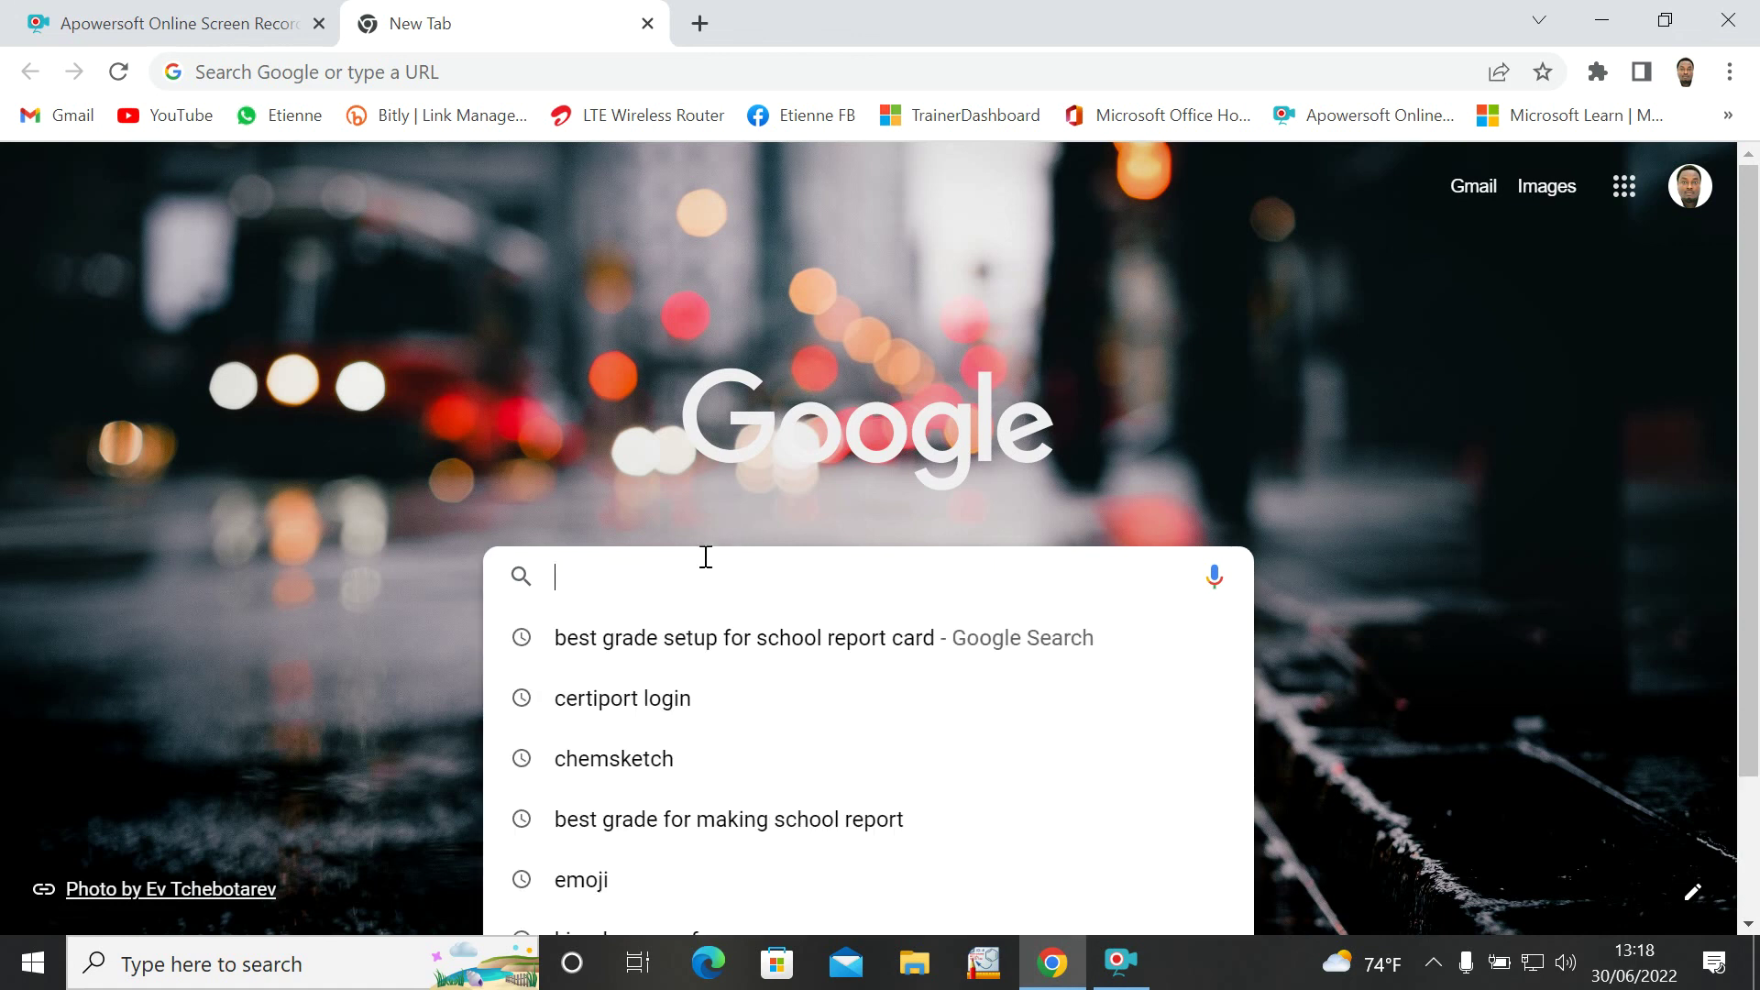
pyautogui.click(655, 644)
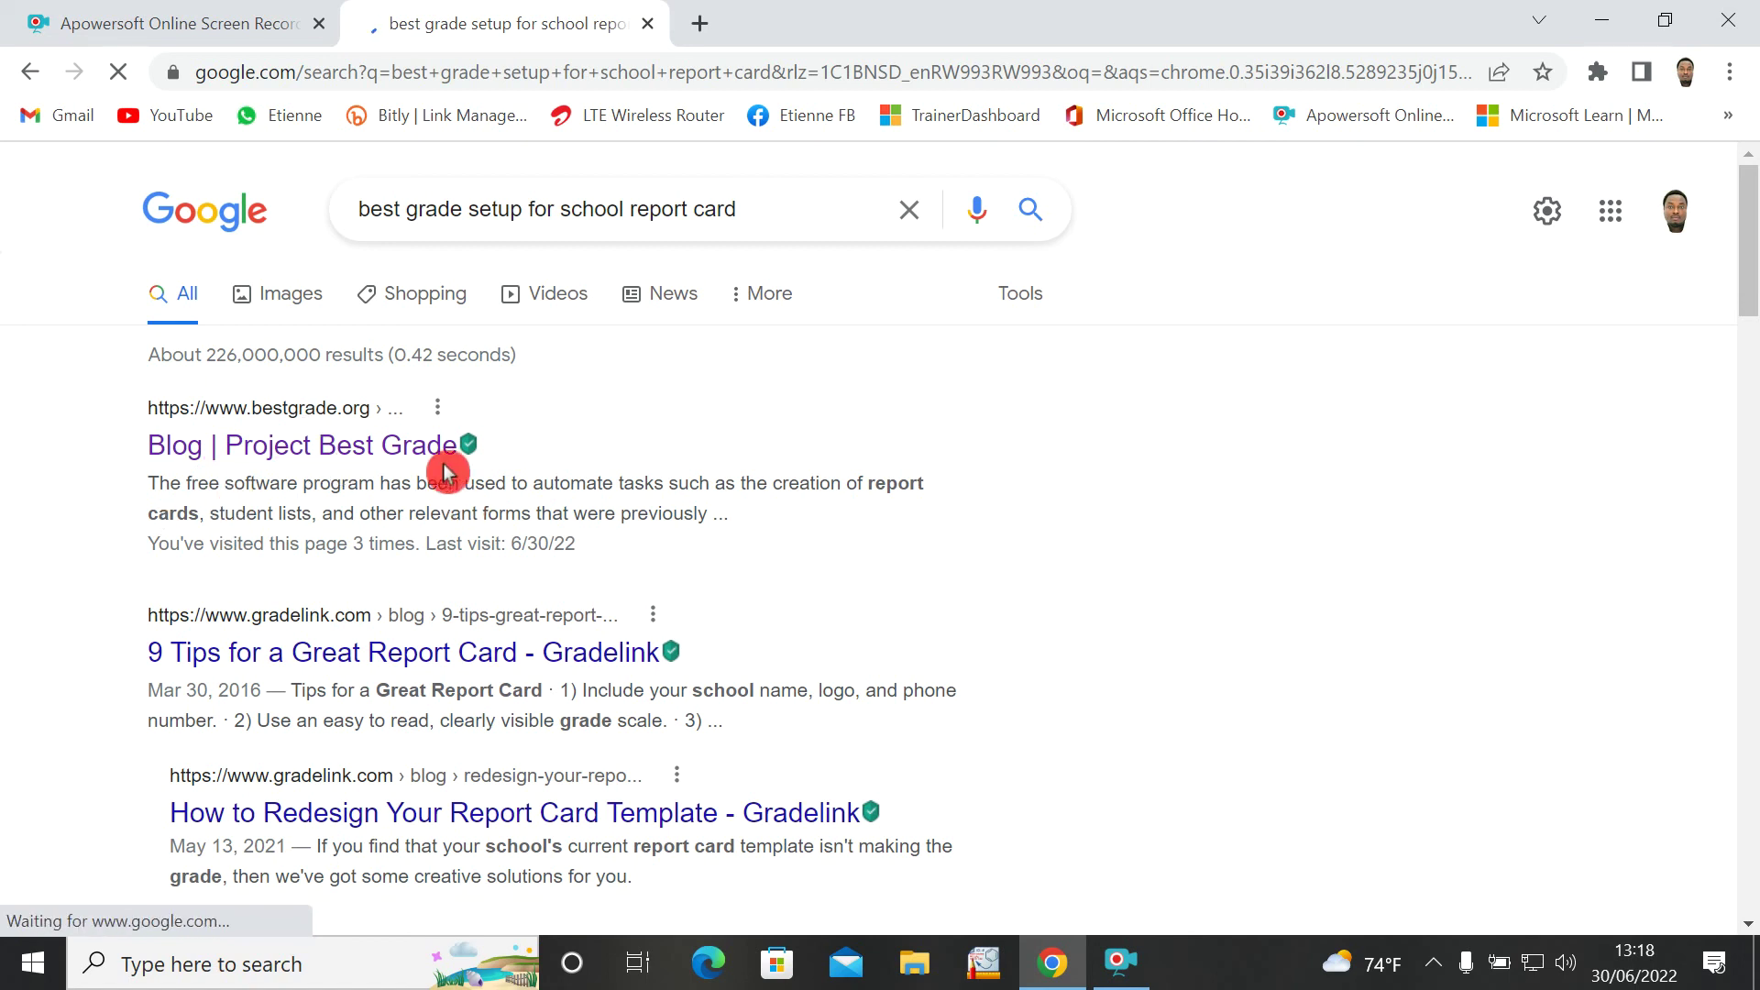
# - Open the Project Best Grade blog from the search results and go to the site's Download page
pyautogui.click(493, 471)
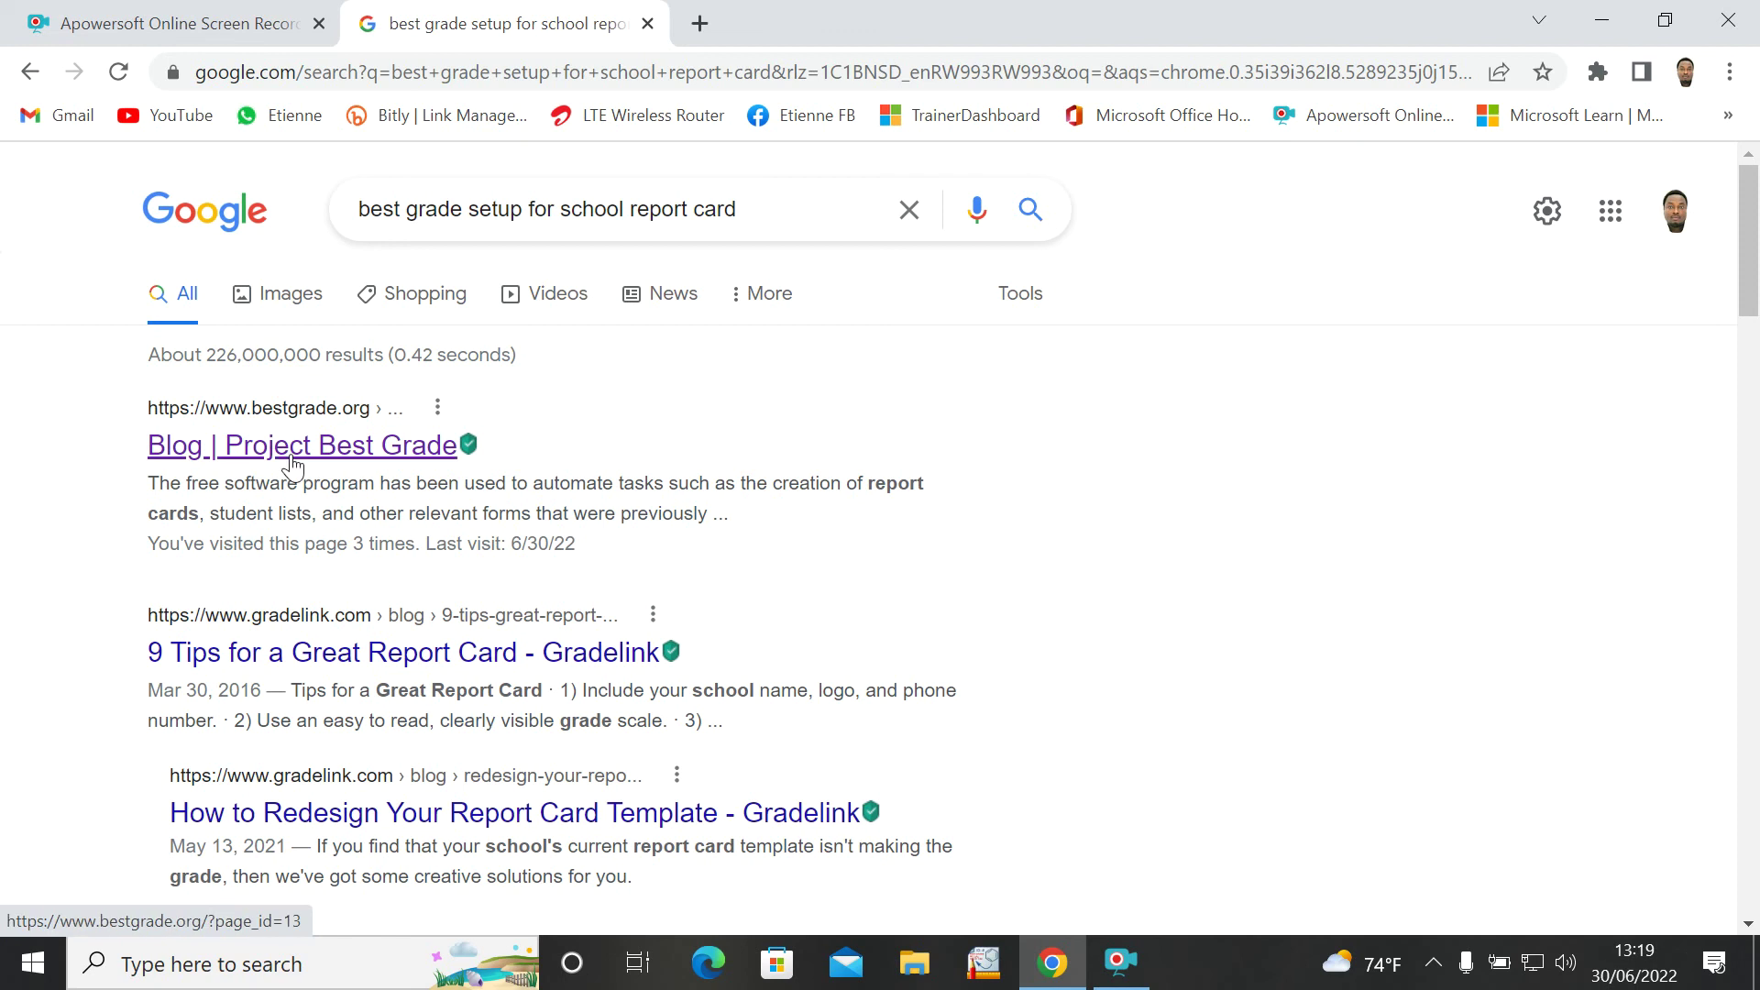
pyautogui.click(327, 461)
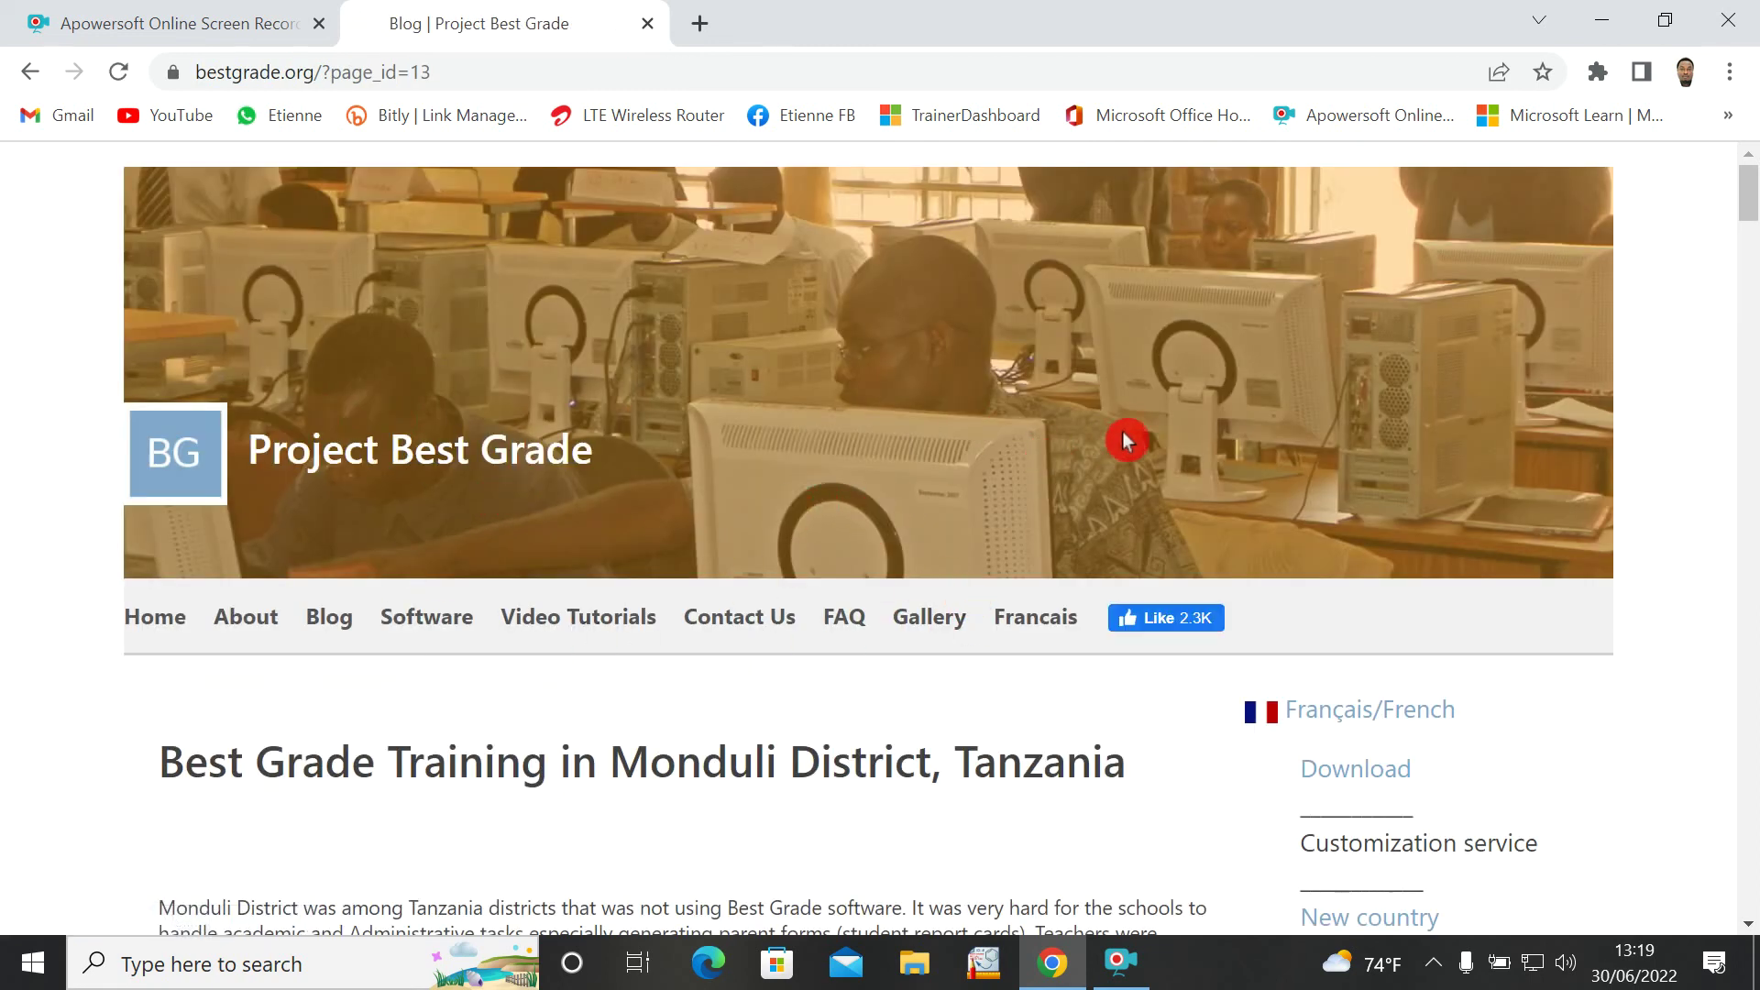
pyautogui.moveTo(1746, 205)
pyautogui.mouseDown()
pyautogui.moveTo(1745, 247)
pyautogui.moveTo(1741, 220)
pyautogui.mouseUp()
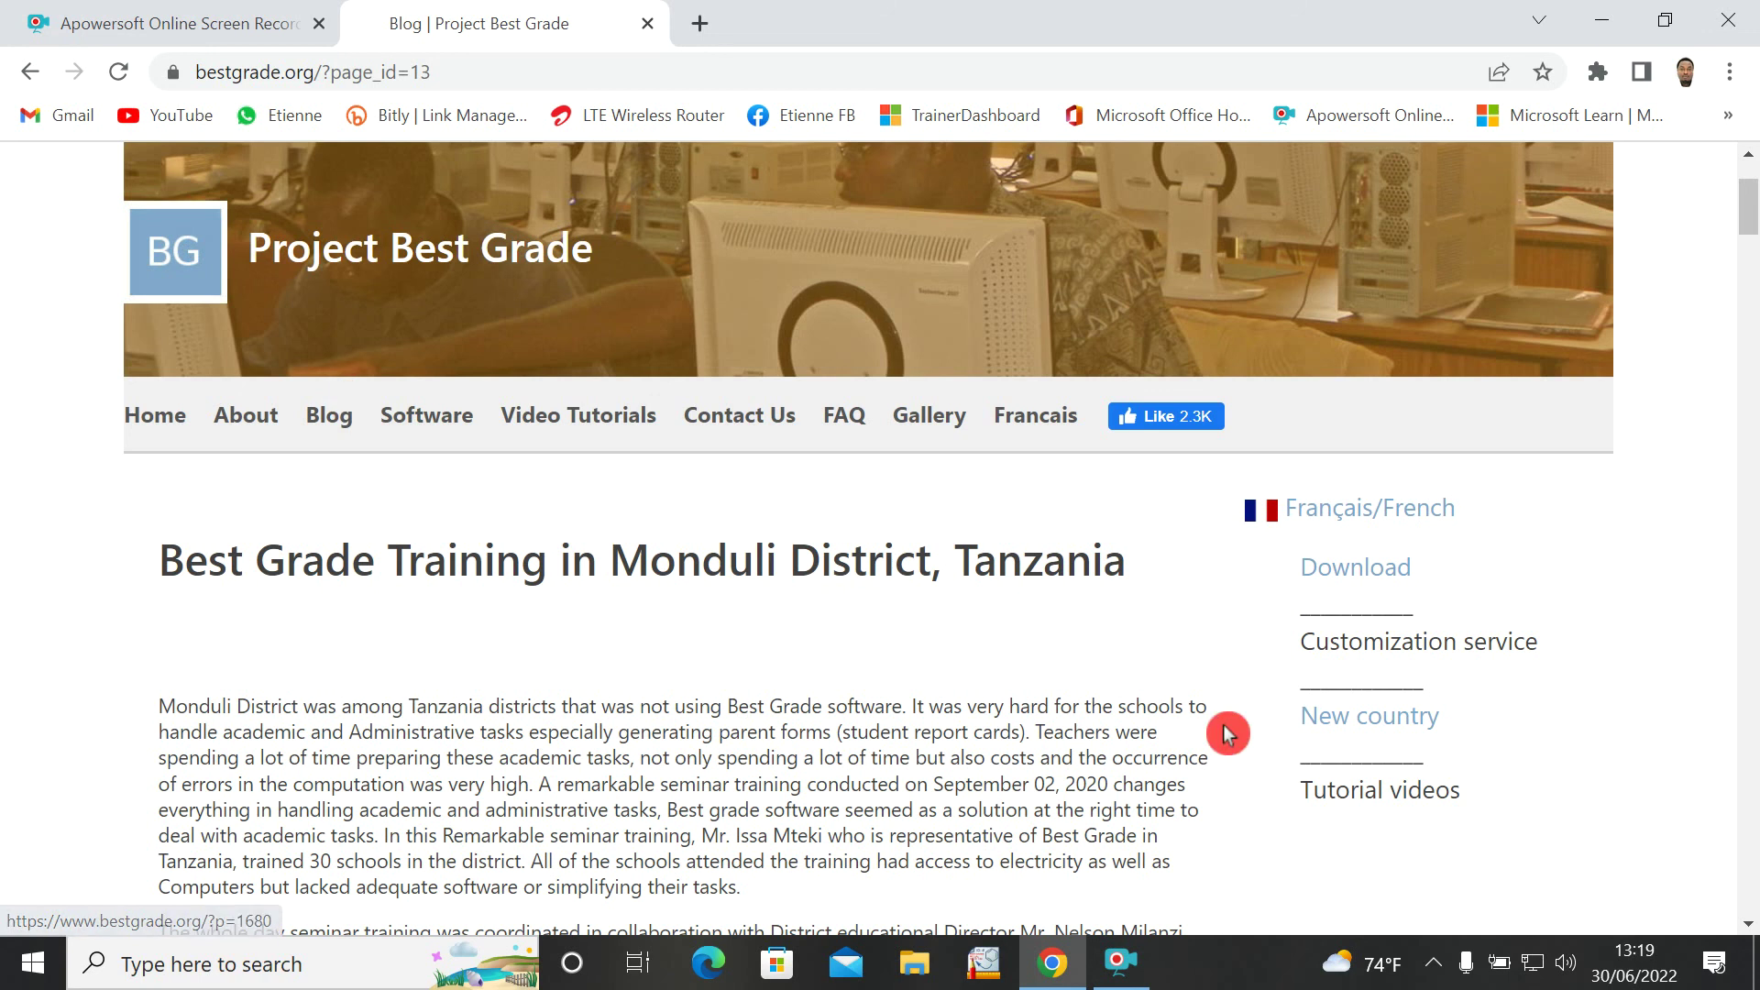
pyautogui.click(1350, 573)
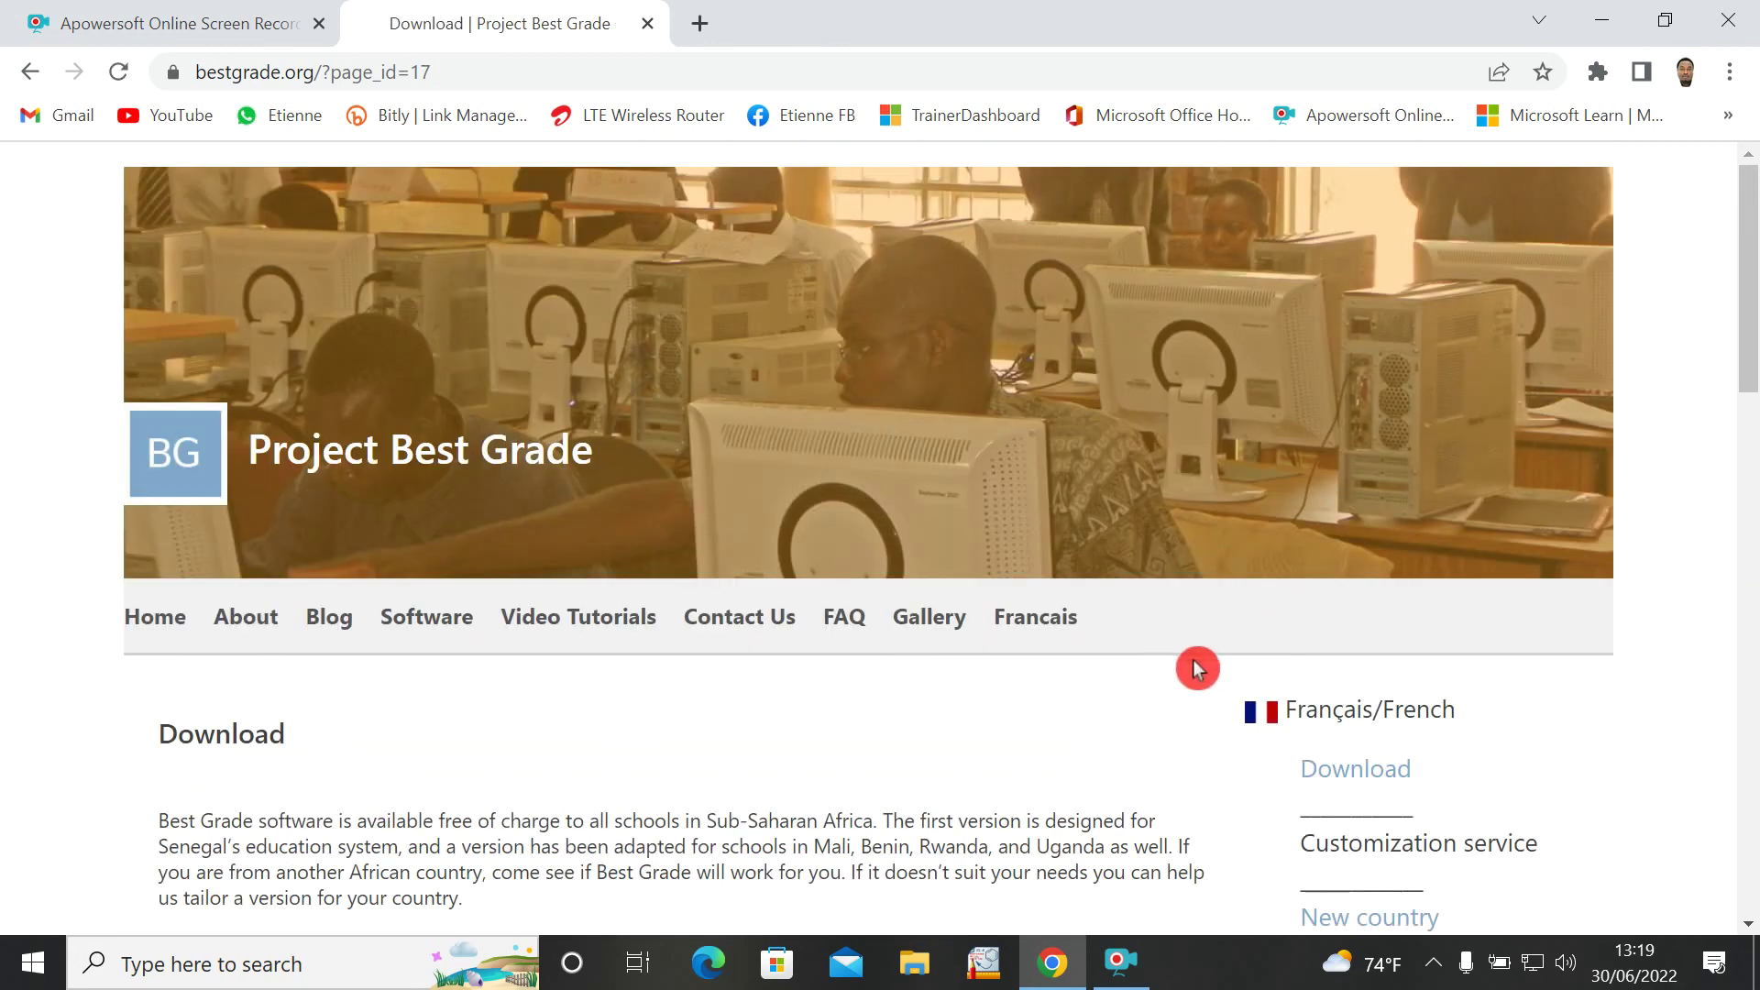
# - Examine the Latest Releases list to see which countries have a Best Grade version and what else is offered
pyautogui.moveTo(1746, 366); pyautogui.dragTo(1746, 556)
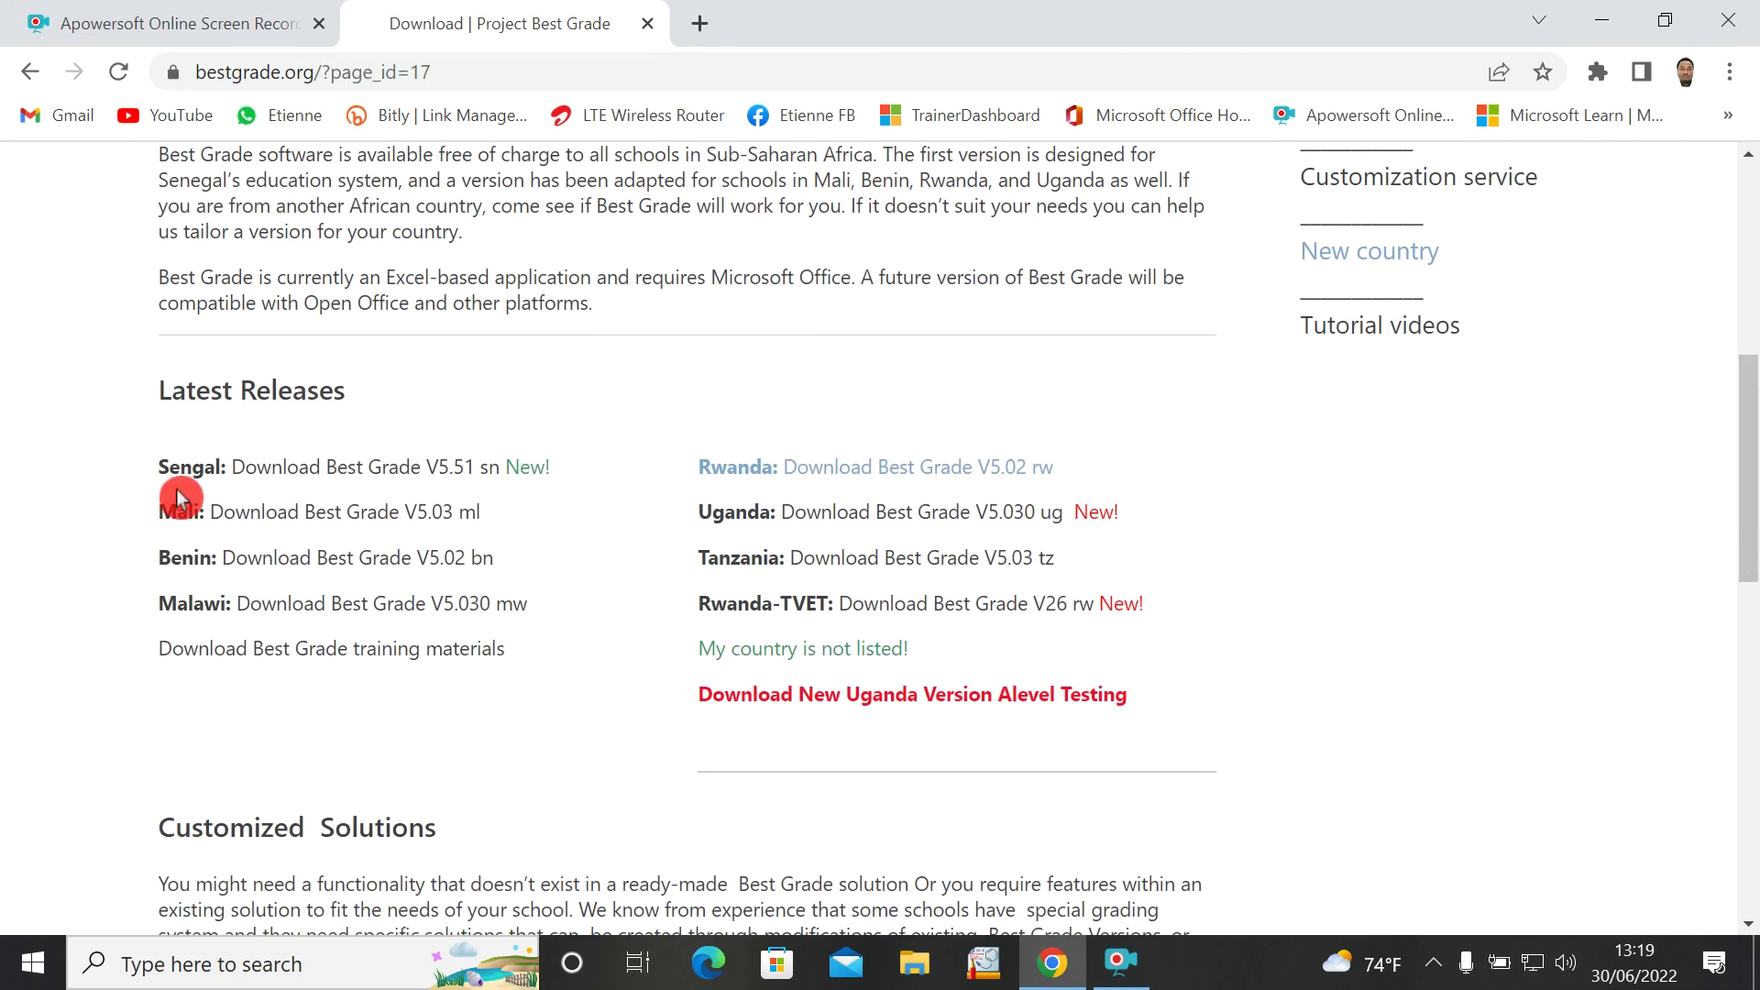
pyautogui.click(168, 538)
pyautogui.click(283, 503)
pyautogui.click(188, 542)
pyautogui.click(147, 596)
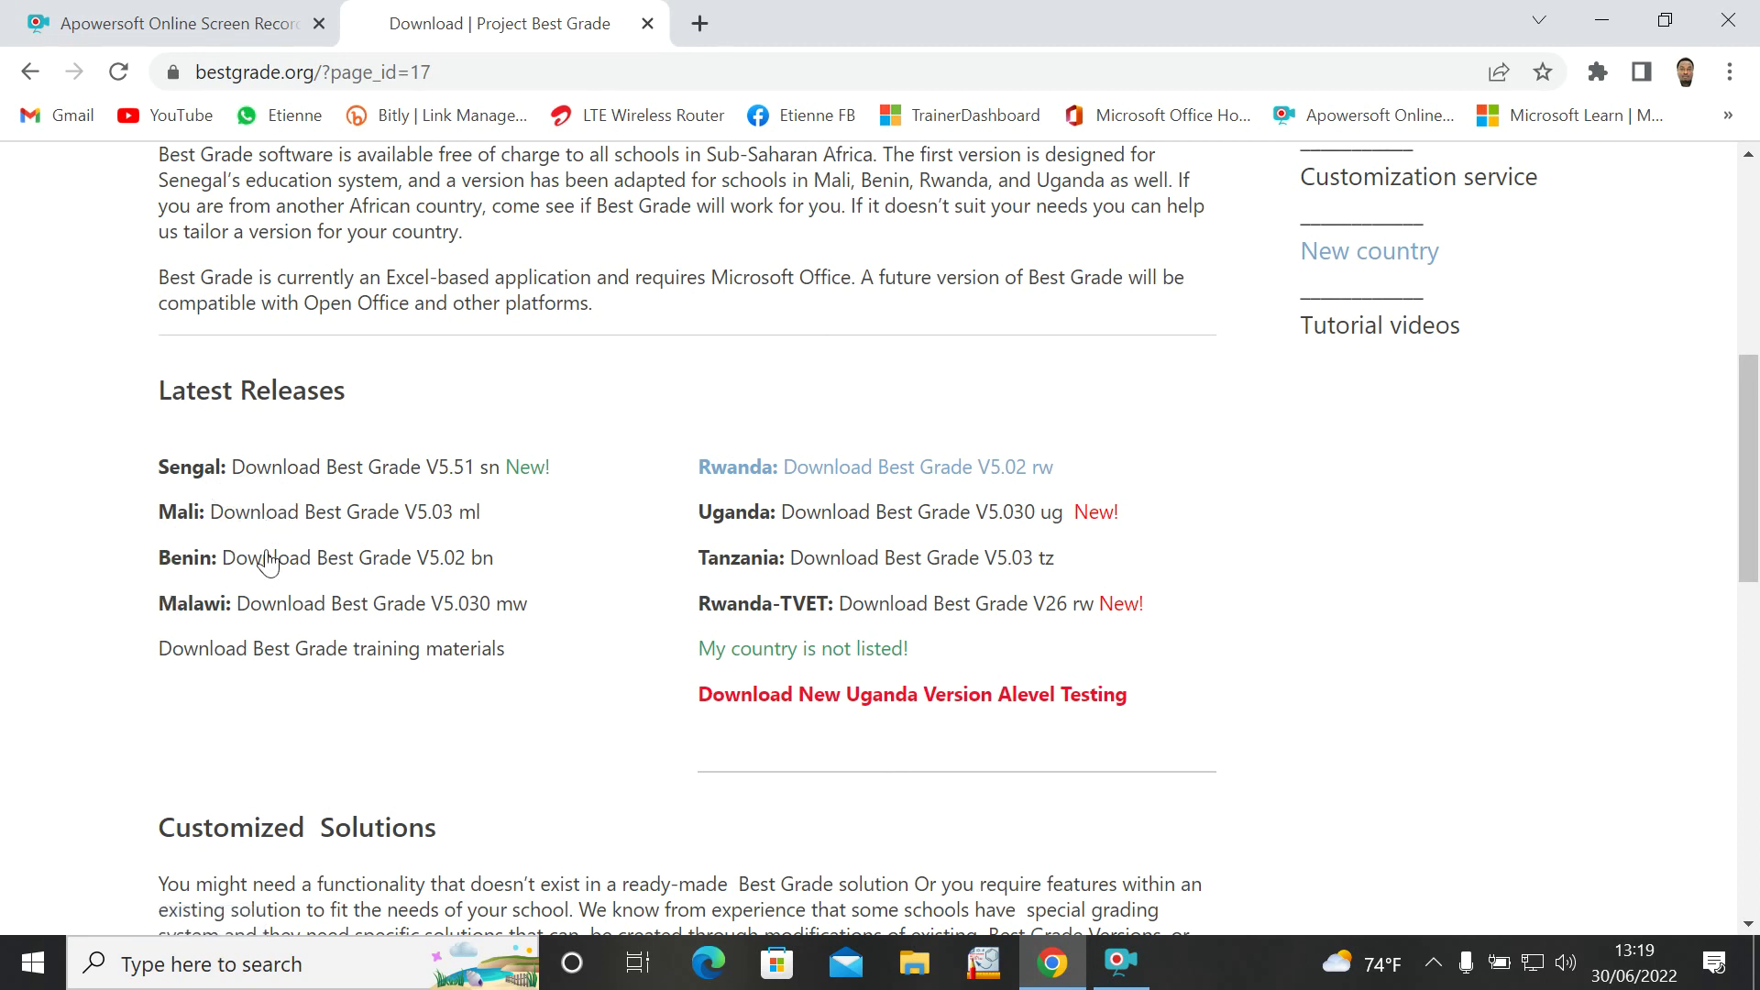
pyautogui.click(825, 524)
pyautogui.click(660, 524)
pyautogui.click(727, 464)
pyautogui.click(818, 537)
pyautogui.click(665, 651)
pyautogui.click(944, 582)
pyautogui.click(883, 581)
pyautogui.click(778, 581)
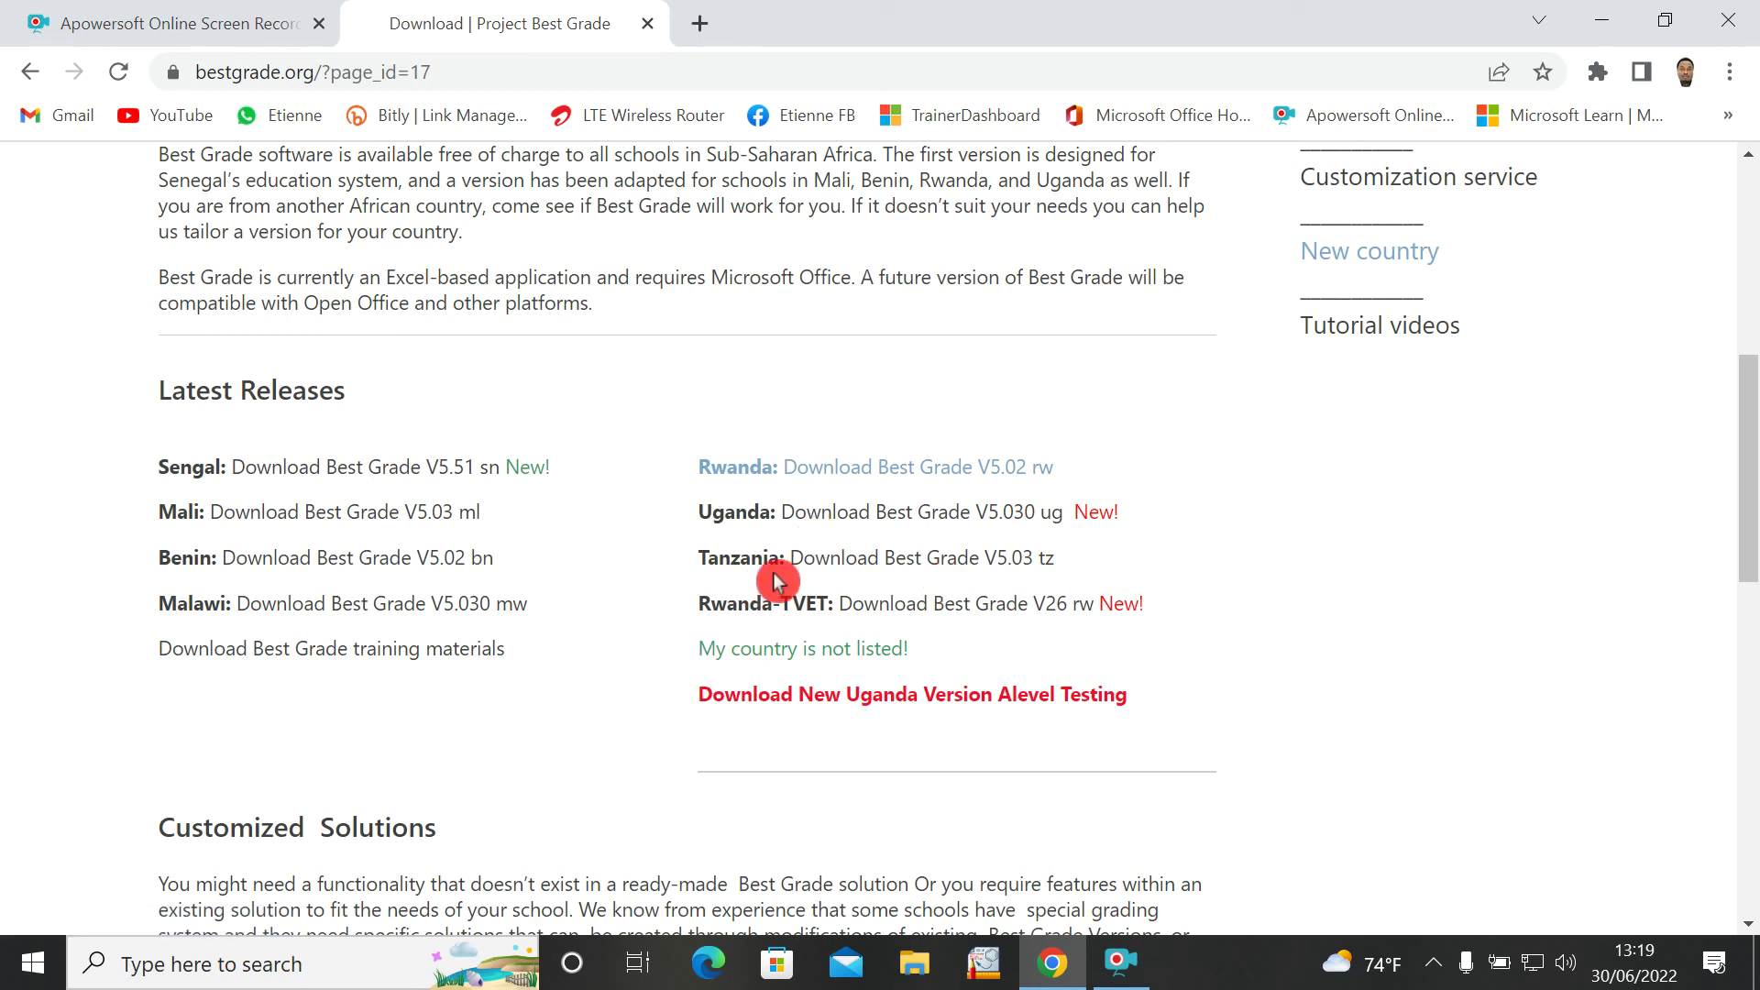
pyautogui.click(765, 674)
pyautogui.click(806, 627)
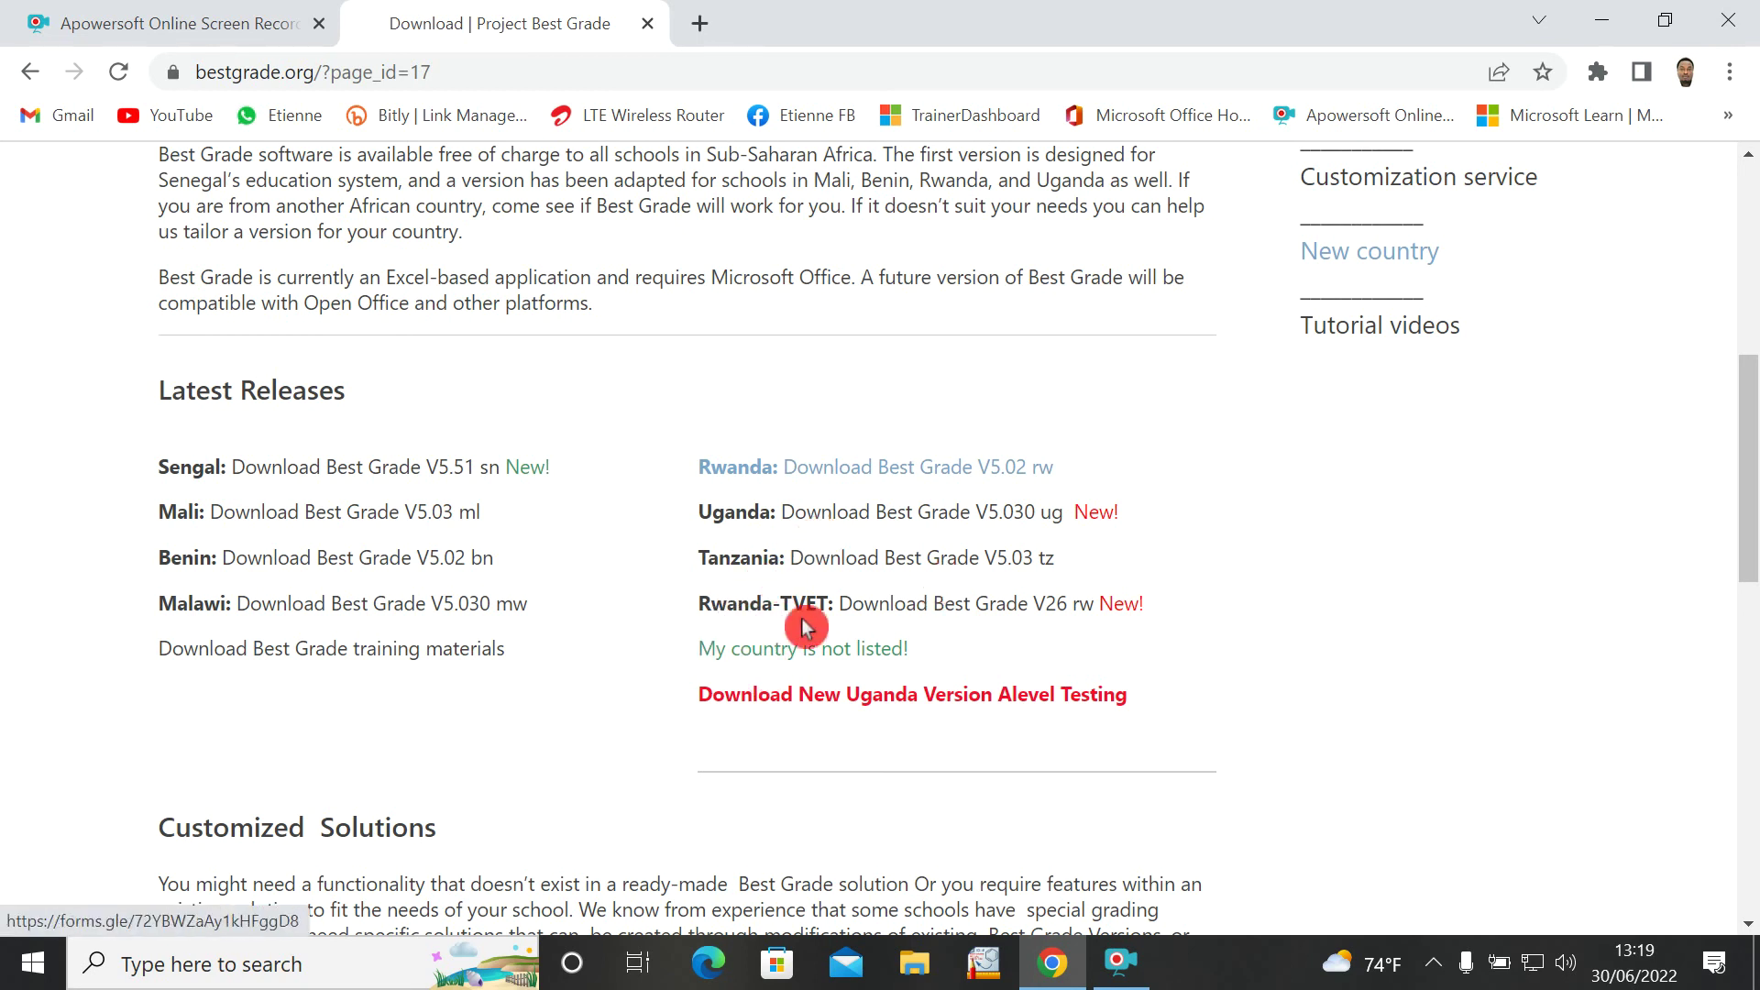
pyautogui.click(1095, 484)
pyautogui.click(667, 578)
pyautogui.click(961, 441)
pyautogui.click(1002, 533)
pyautogui.click(1030, 545)
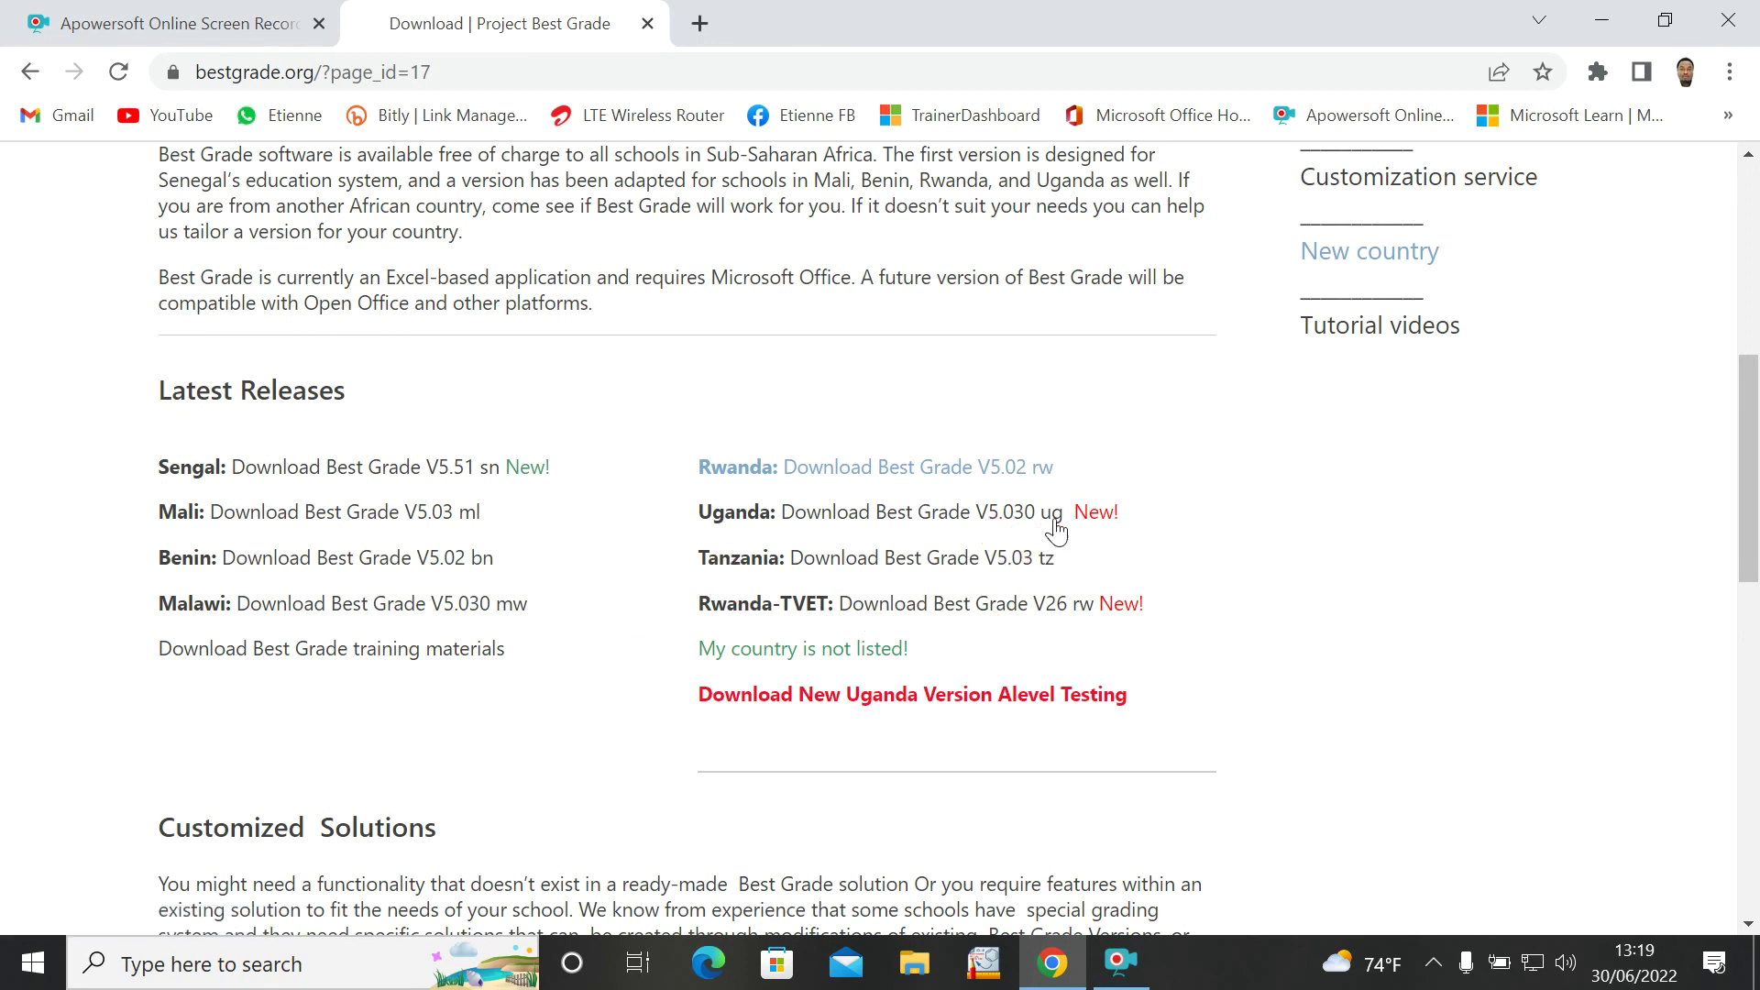
pyautogui.click(975, 531)
pyautogui.click(621, 600)
pyautogui.click(1079, 579)
pyautogui.click(421, 686)
pyautogui.click(793, 720)
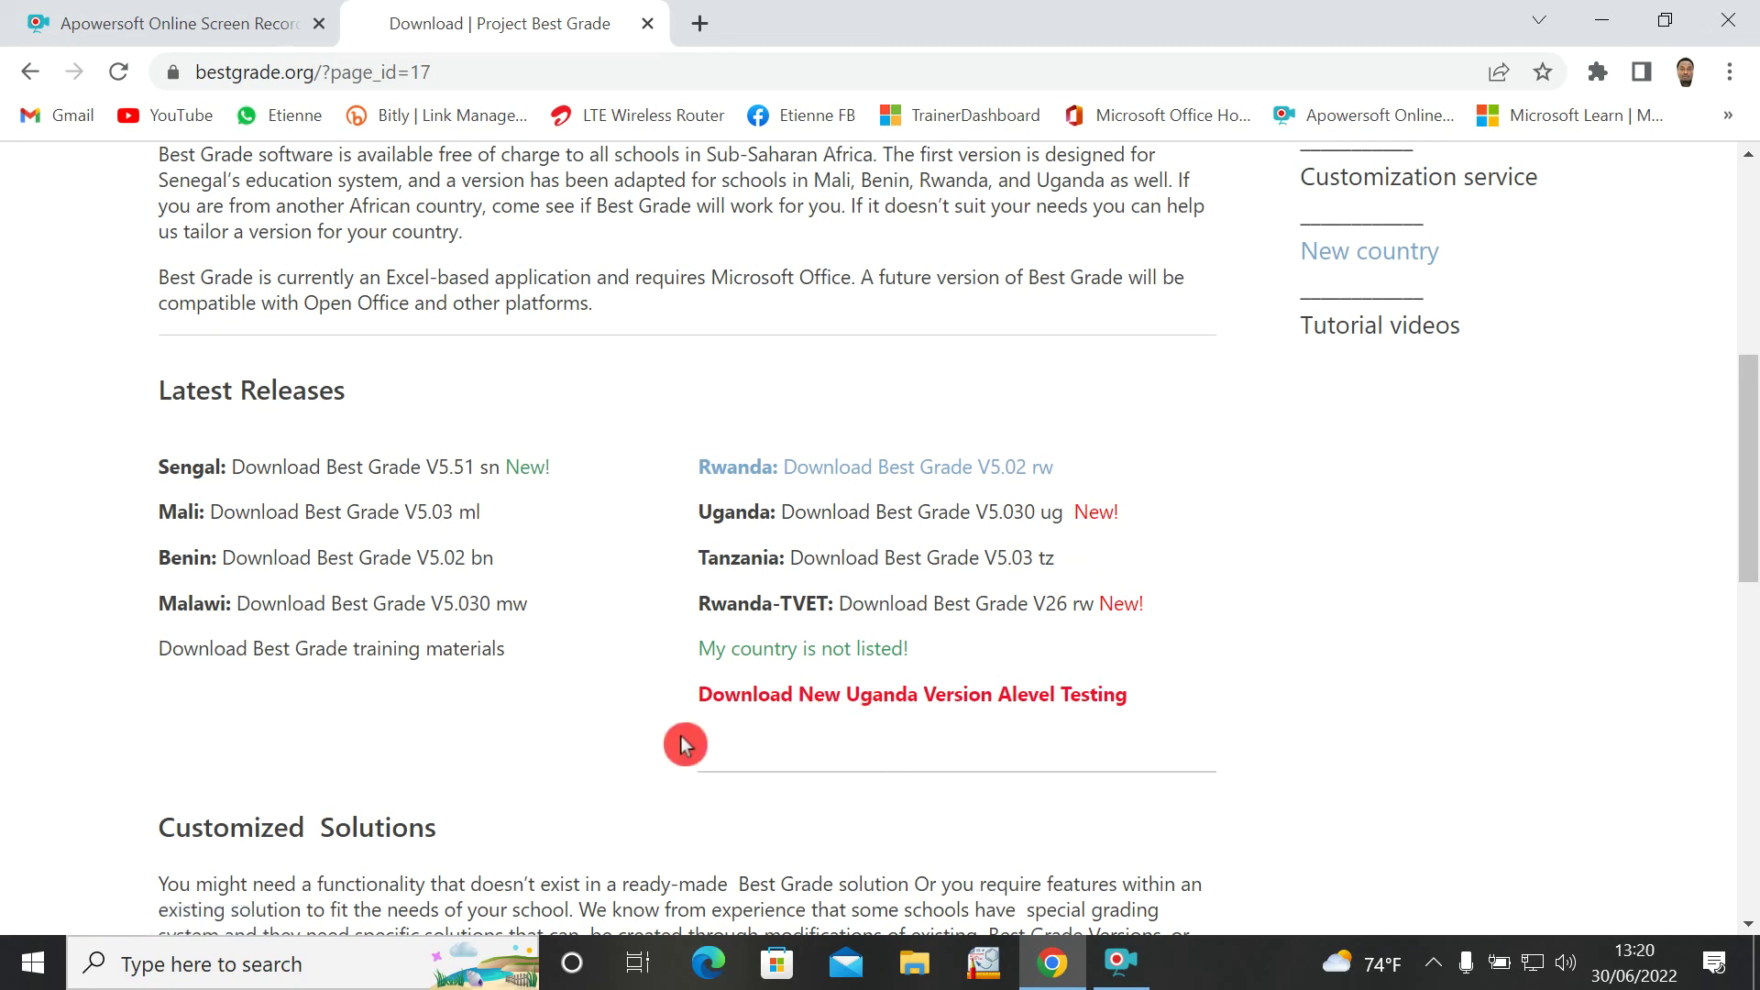
pyautogui.click(999, 729)
pyautogui.click(1036, 727)
pyautogui.click(700, 692)
pyautogui.click(759, 716)
pyautogui.click(622, 661)
pyautogui.click(696, 664)
pyautogui.click(994, 666)
pyautogui.click(651, 723)
pyautogui.click(837, 683)
pyautogui.click(621, 656)
pyautogui.click(526, 701)
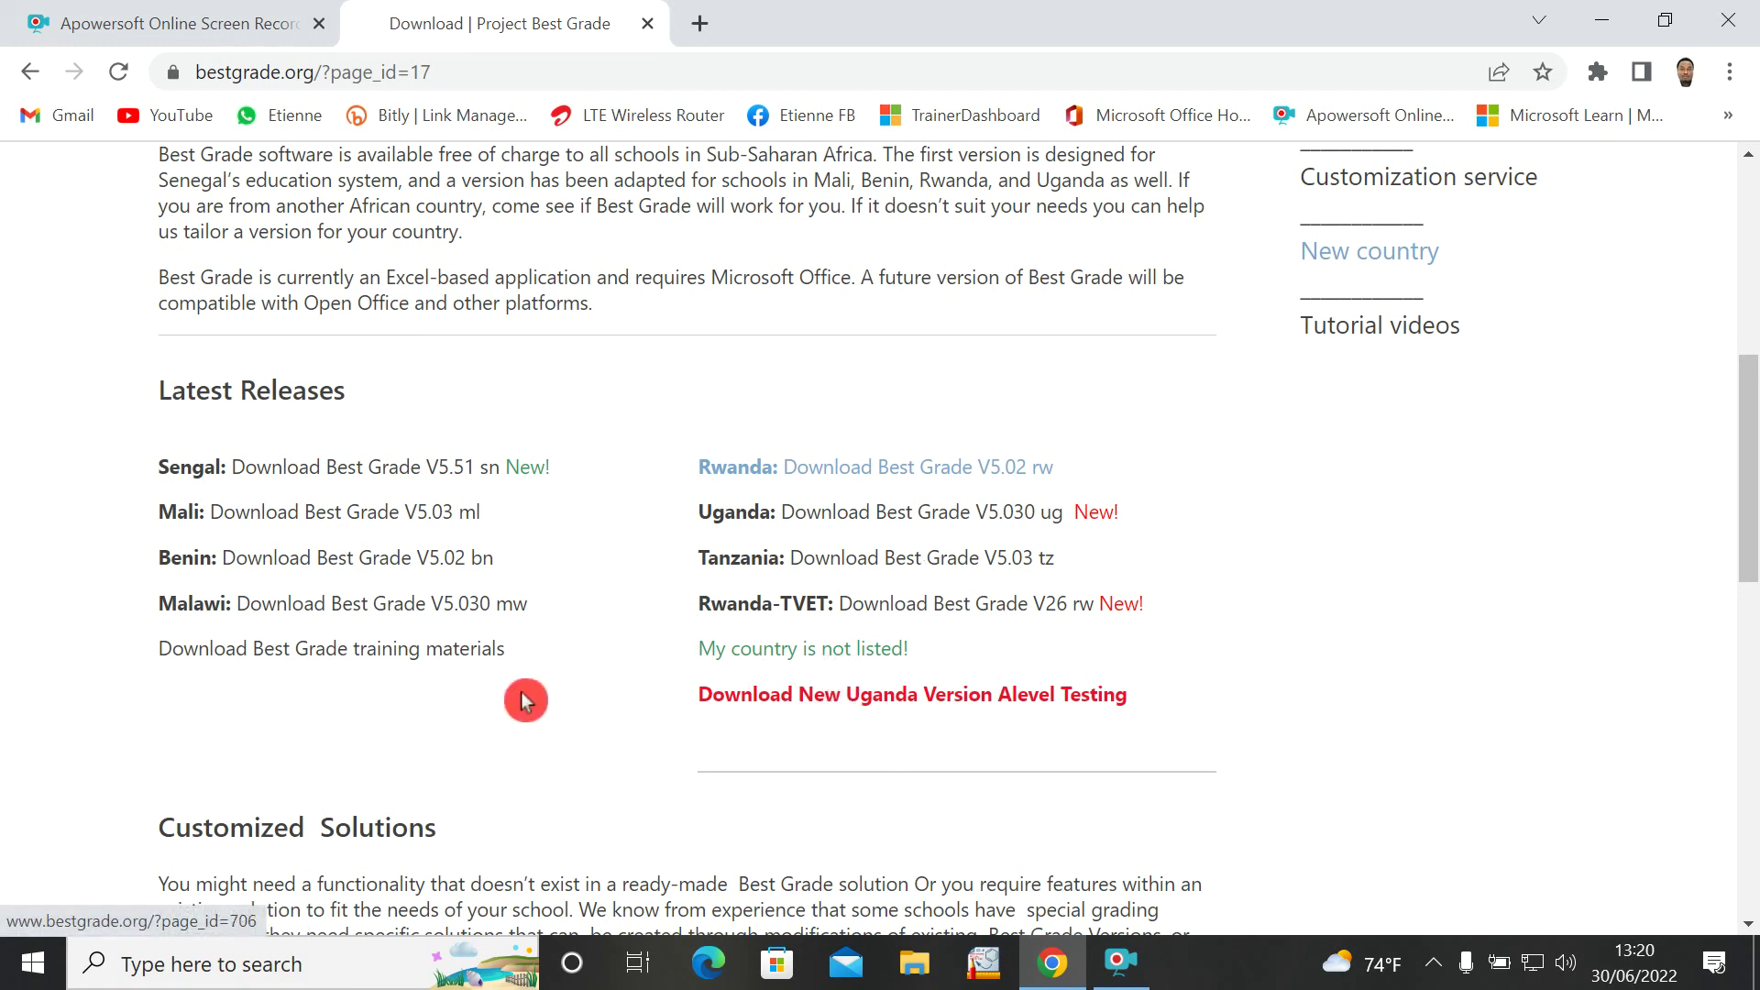
pyautogui.click(770, 717)
pyautogui.click(784, 725)
pyautogui.click(770, 680)
pyautogui.click(596, 621)
pyautogui.click(786, 673)
pyautogui.click(95, 643)
pyautogui.click(658, 653)
pyautogui.click(38, 562)
pyautogui.click(506, 586)
pyautogui.click(553, 641)
pyautogui.click(25, 573)
pyautogui.click(102, 438)
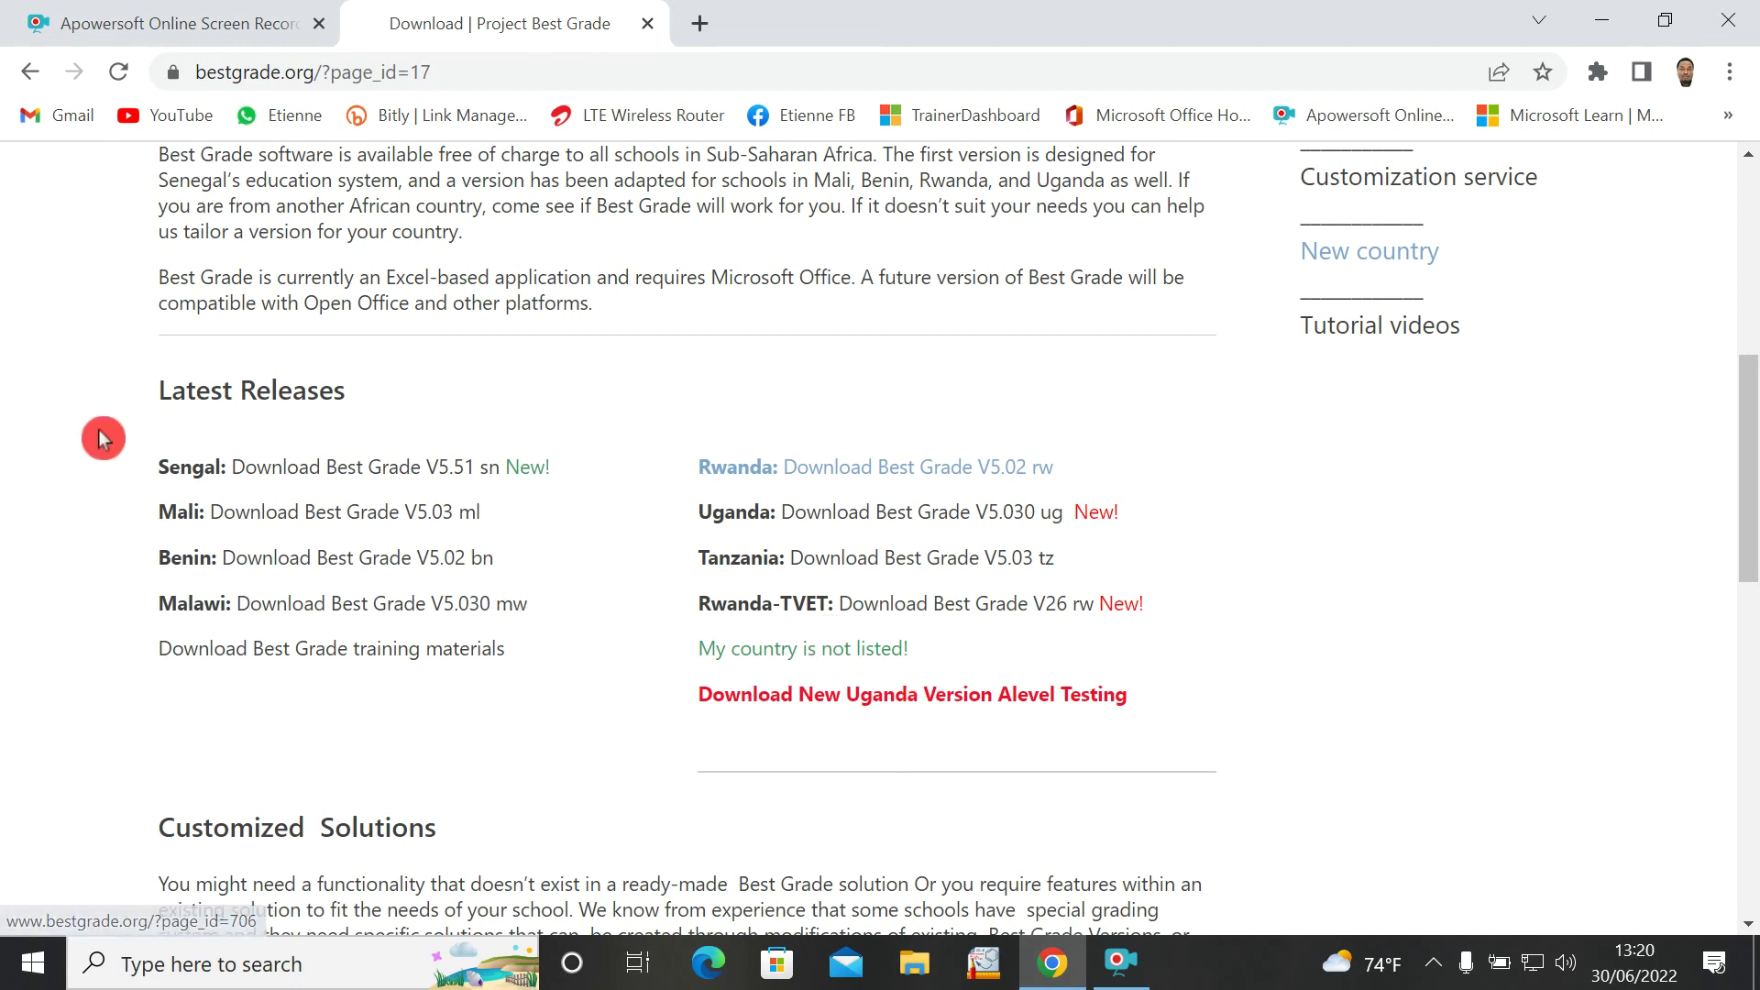
pyautogui.click(495, 600)
pyautogui.click(11, 580)
pyautogui.click(988, 623)
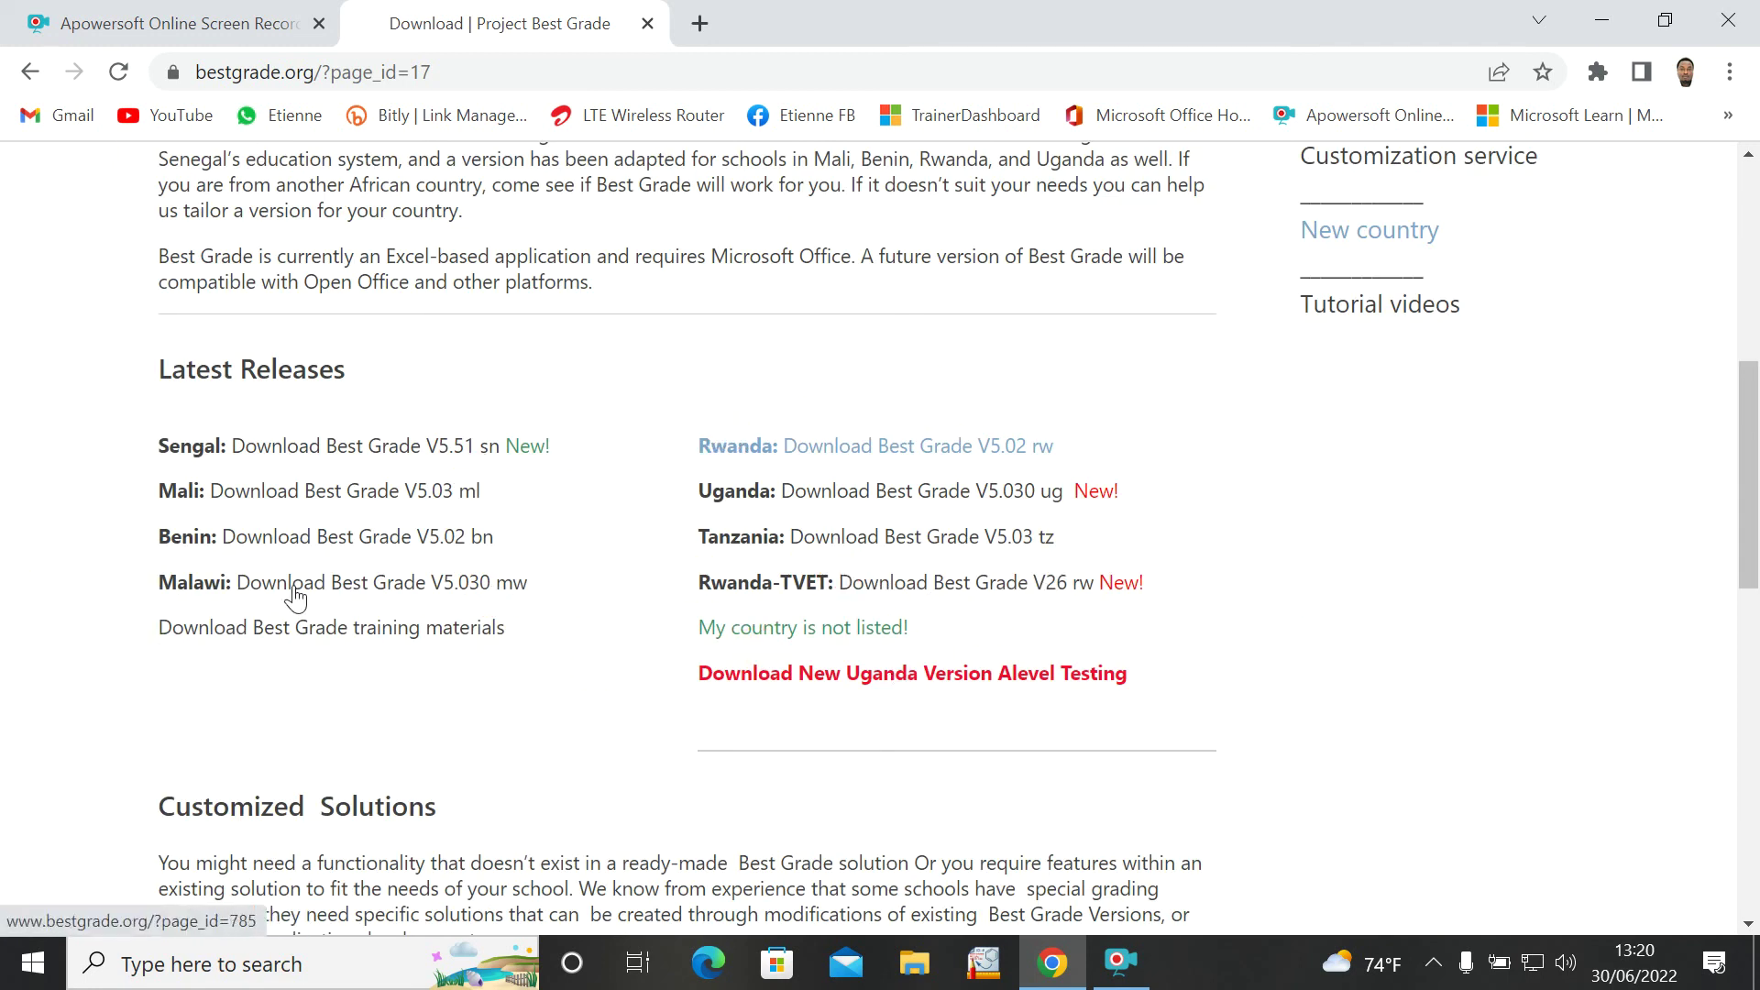
# - Open the download page of Best Grade V5.02 for Rwanda
pyautogui.click(796, 475)
pyautogui.click(559, 417)
pyautogui.click(897, 484)
pyautogui.click(668, 463)
pyautogui.click(1015, 455)
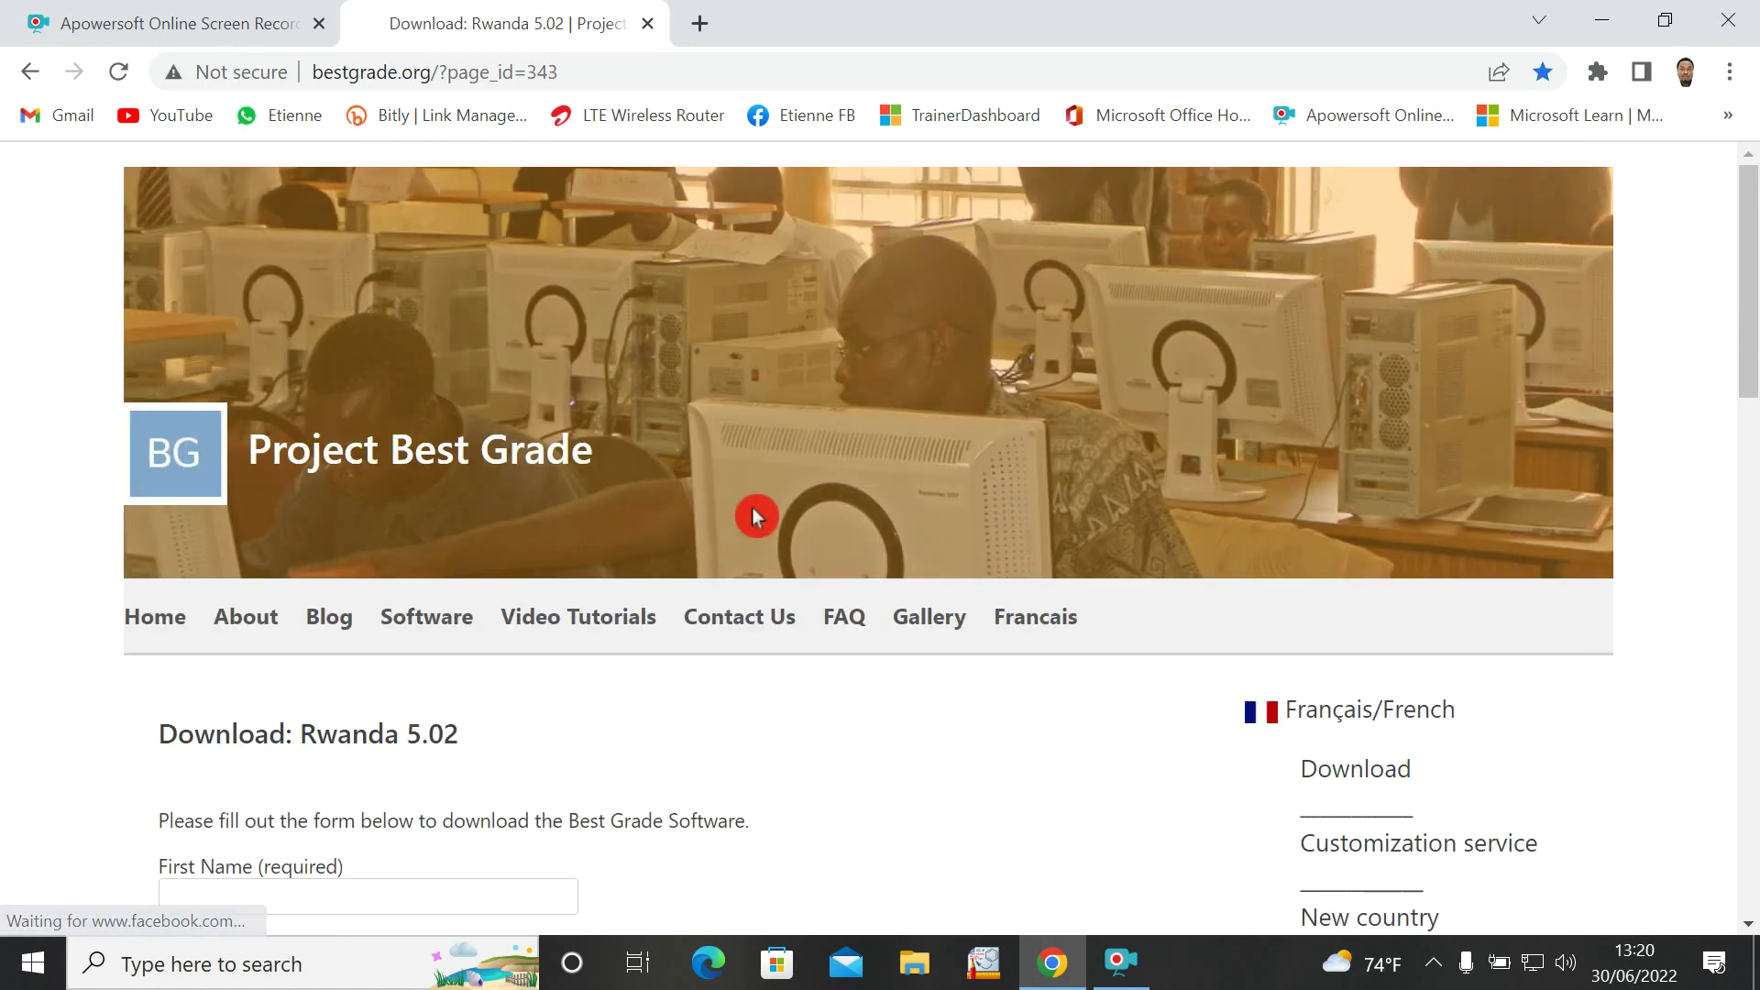
# - Examine the fields of the Rwanda 5.02 download form, from the name and contact details to the school usage questions
pyautogui.scroll(-5, 784, 472)
pyautogui.scroll(5, 792, 462)
pyautogui.scroll(-5, 794, 461)
pyautogui.scroll(5, 792, 458)
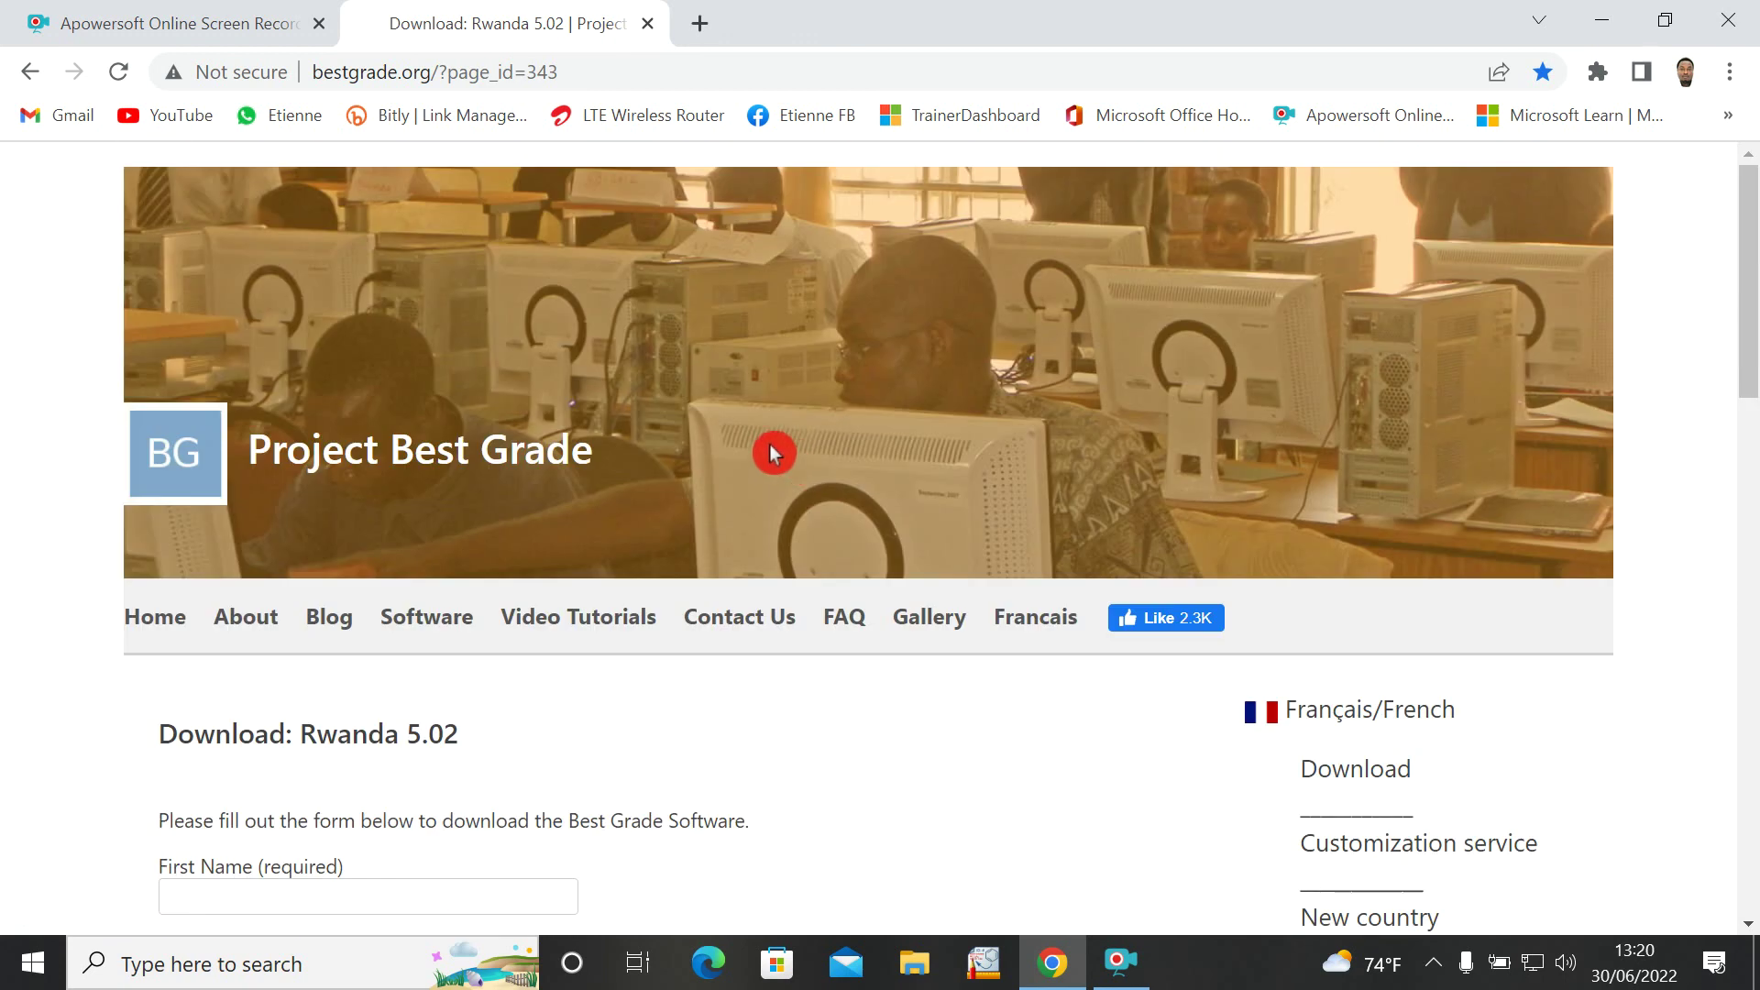
pyautogui.scroll(-5, 768, 446)
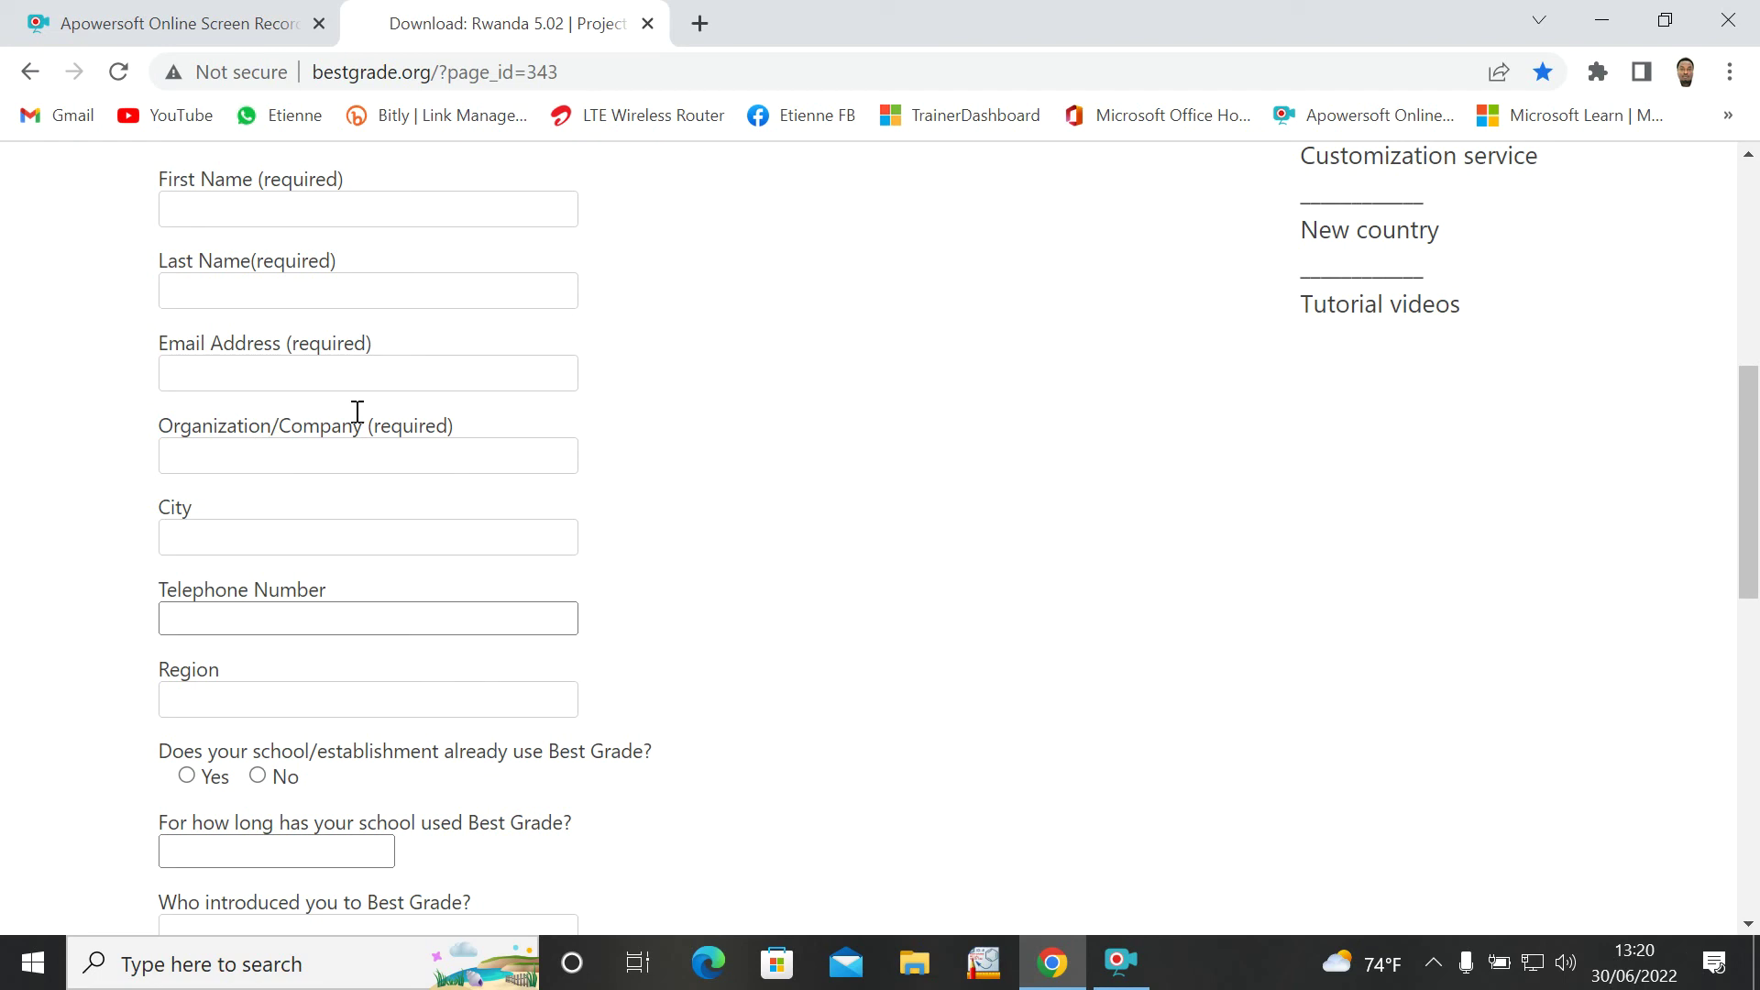
pyautogui.scroll(5, 398, 385)
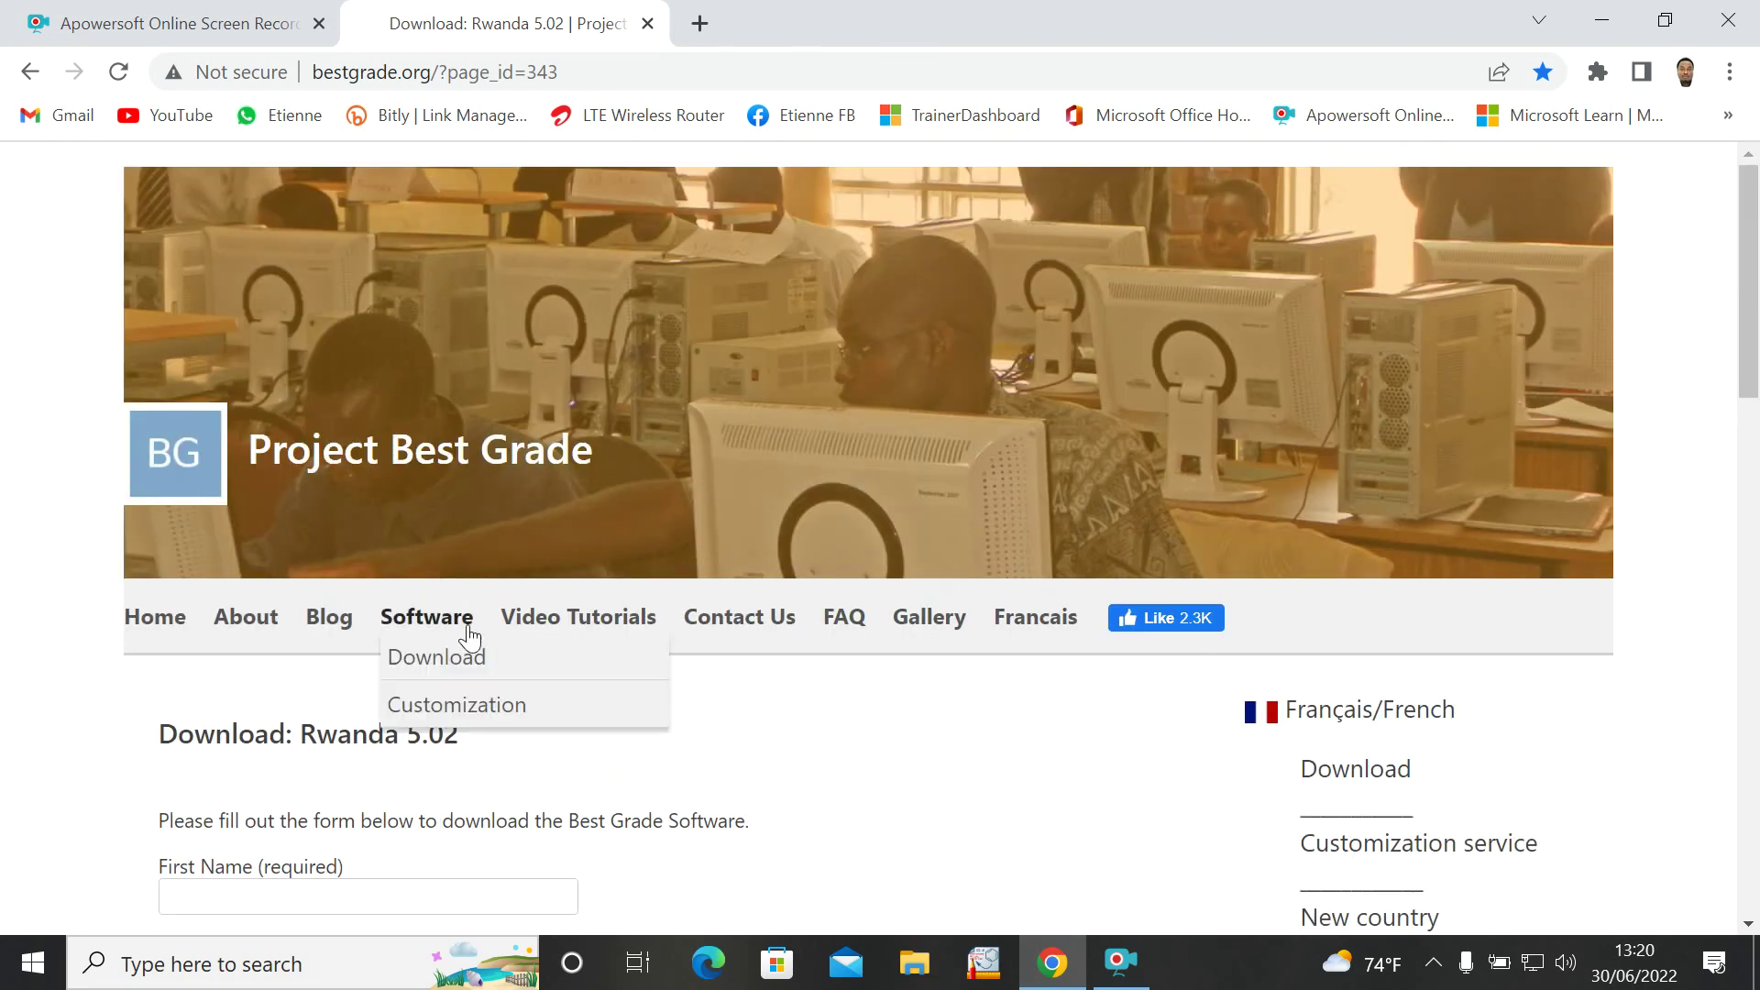
pyautogui.click(316, 861)
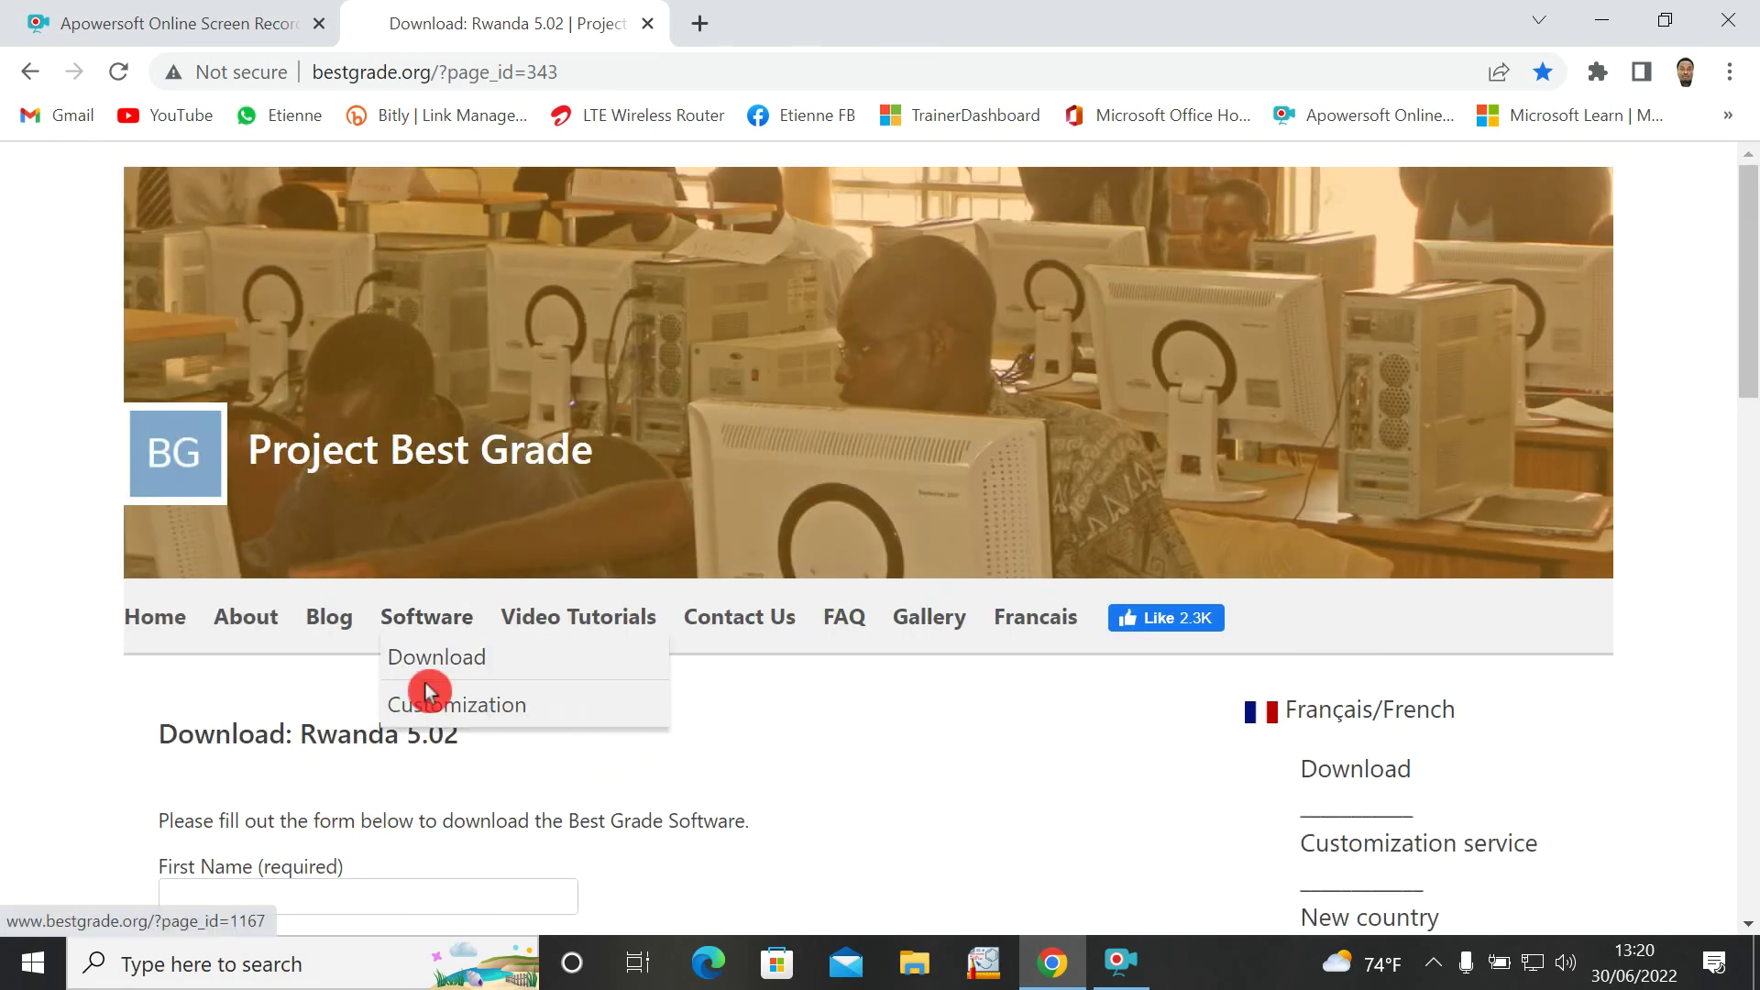
pyautogui.moveTo(1750, 294); pyautogui.dragTo(1751, 417)
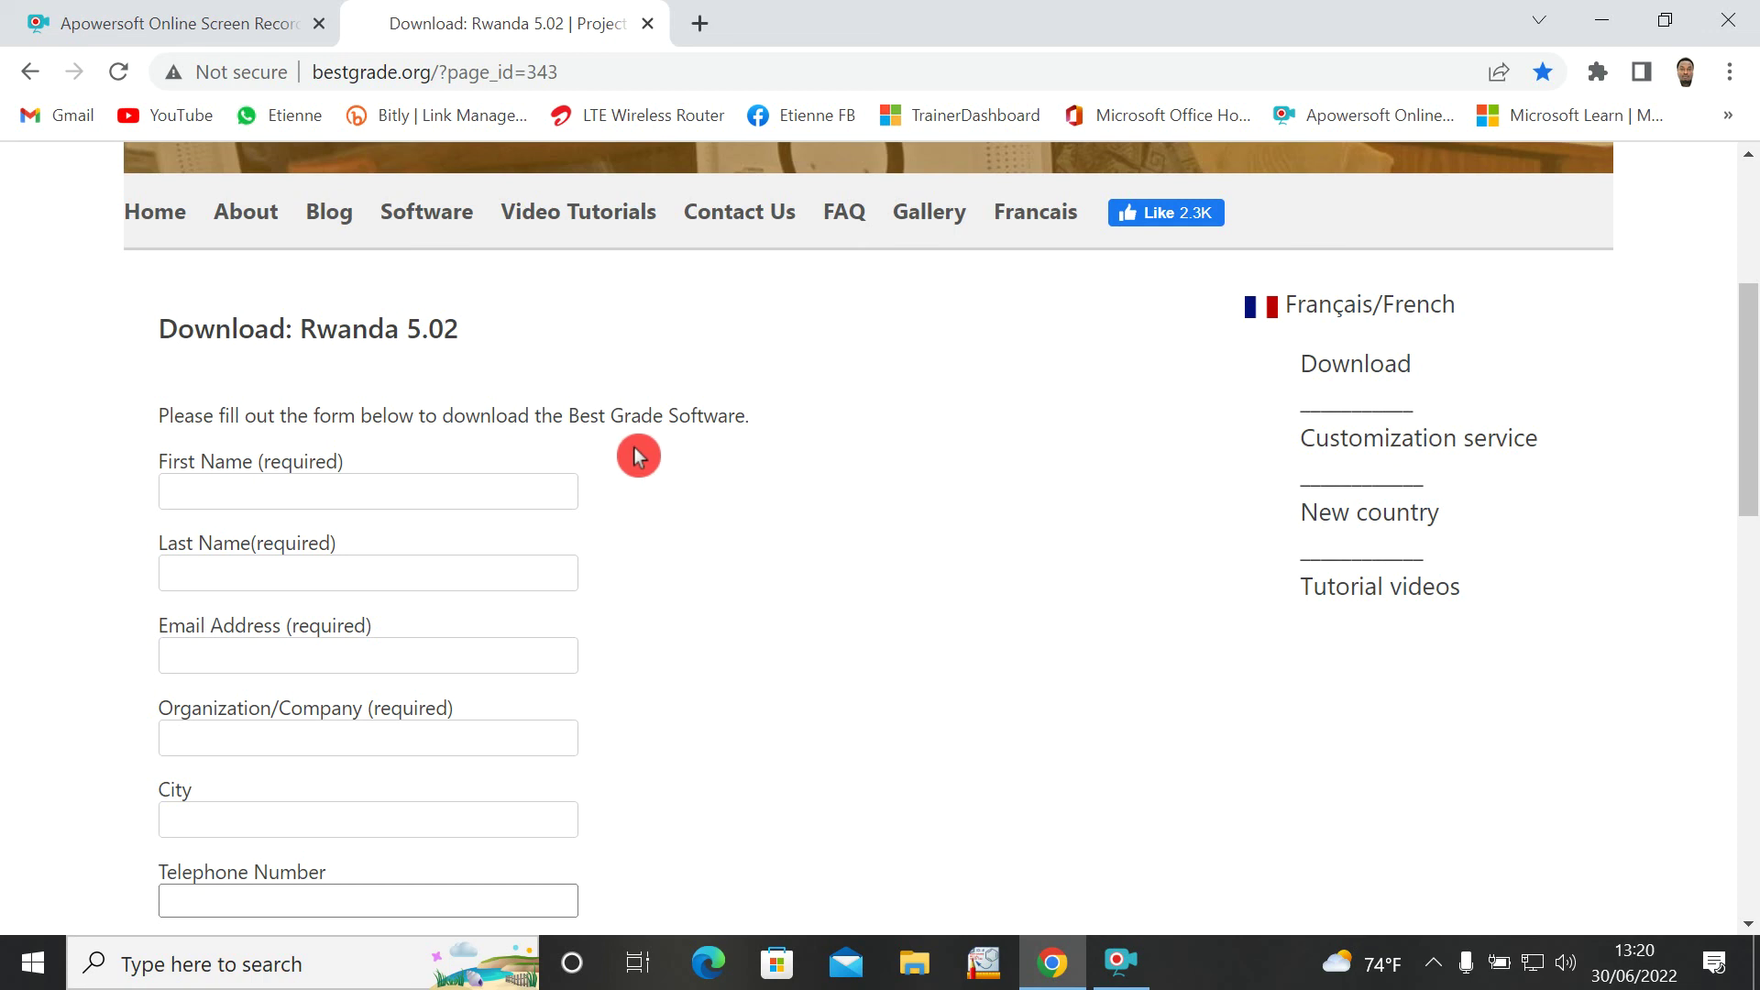
pyautogui.moveTo(1745, 416)
pyautogui.mouseDown()
pyautogui.moveTo(1745, 467)
pyautogui.moveTo(1650, 493)
pyautogui.moveTo(1693, 526)
pyautogui.moveTo(1672, 539)
pyautogui.moveTo(1740, 460)
pyautogui.moveTo(1717, 431)
pyautogui.mouseUp()
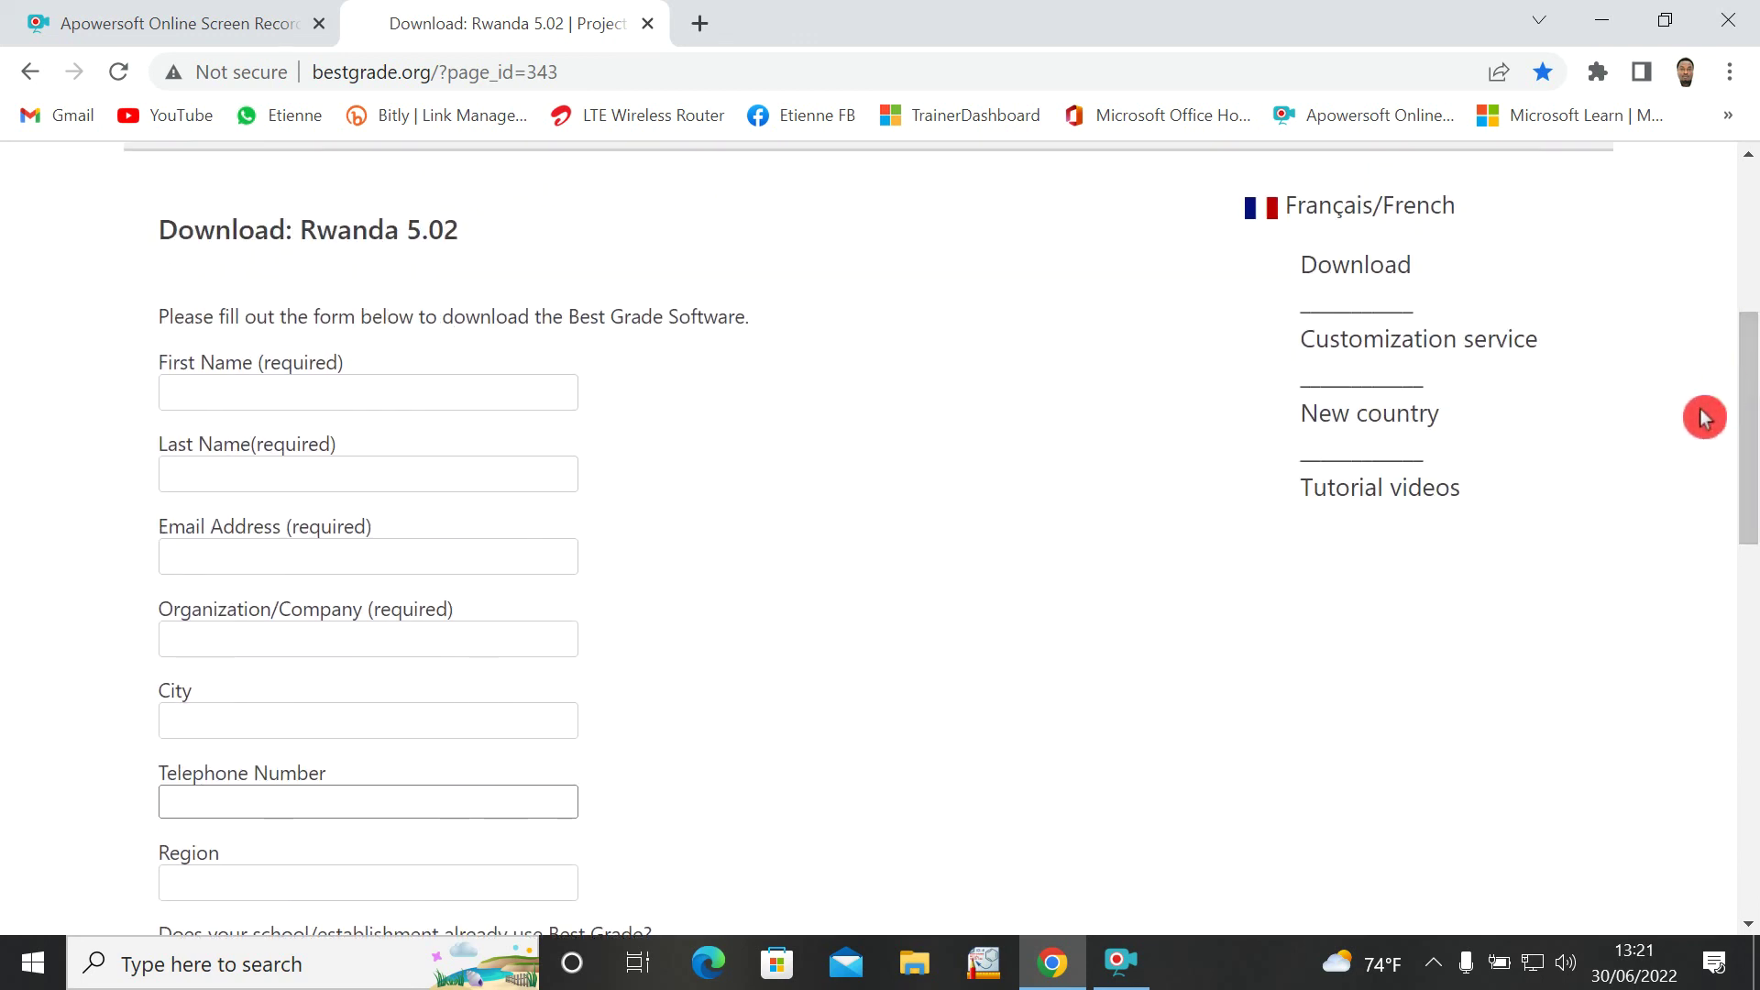
pyautogui.click(277, 380)
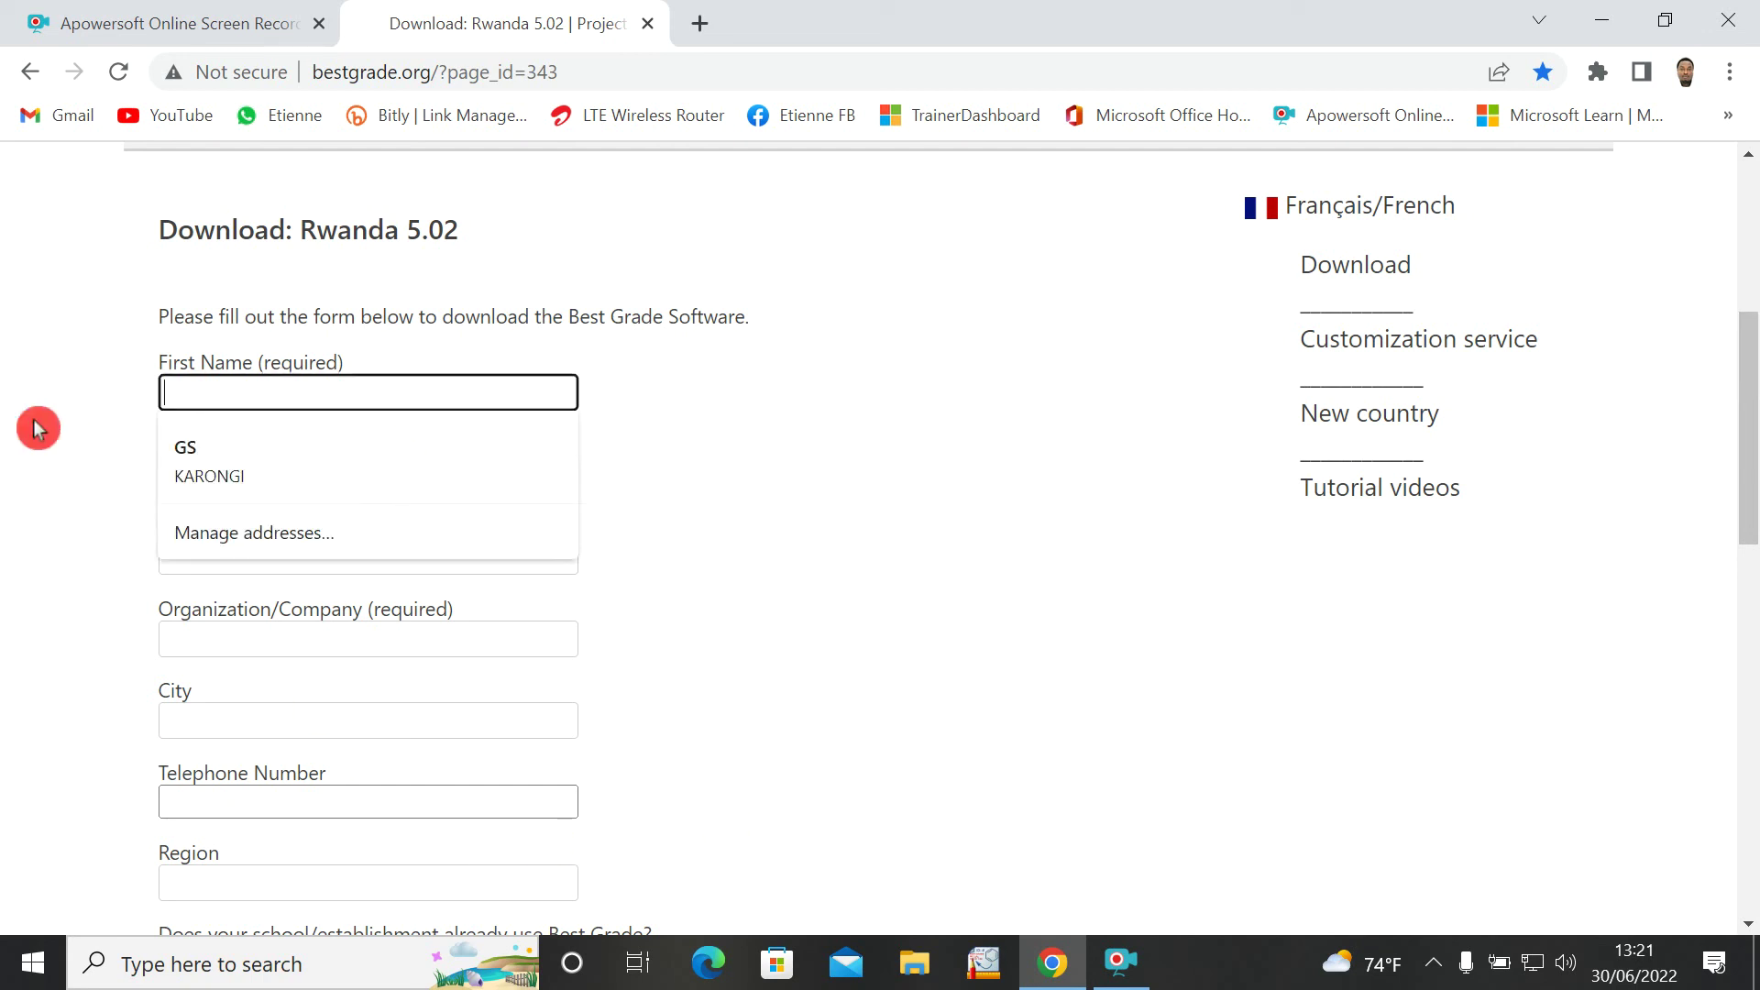
pyautogui.click(219, 425)
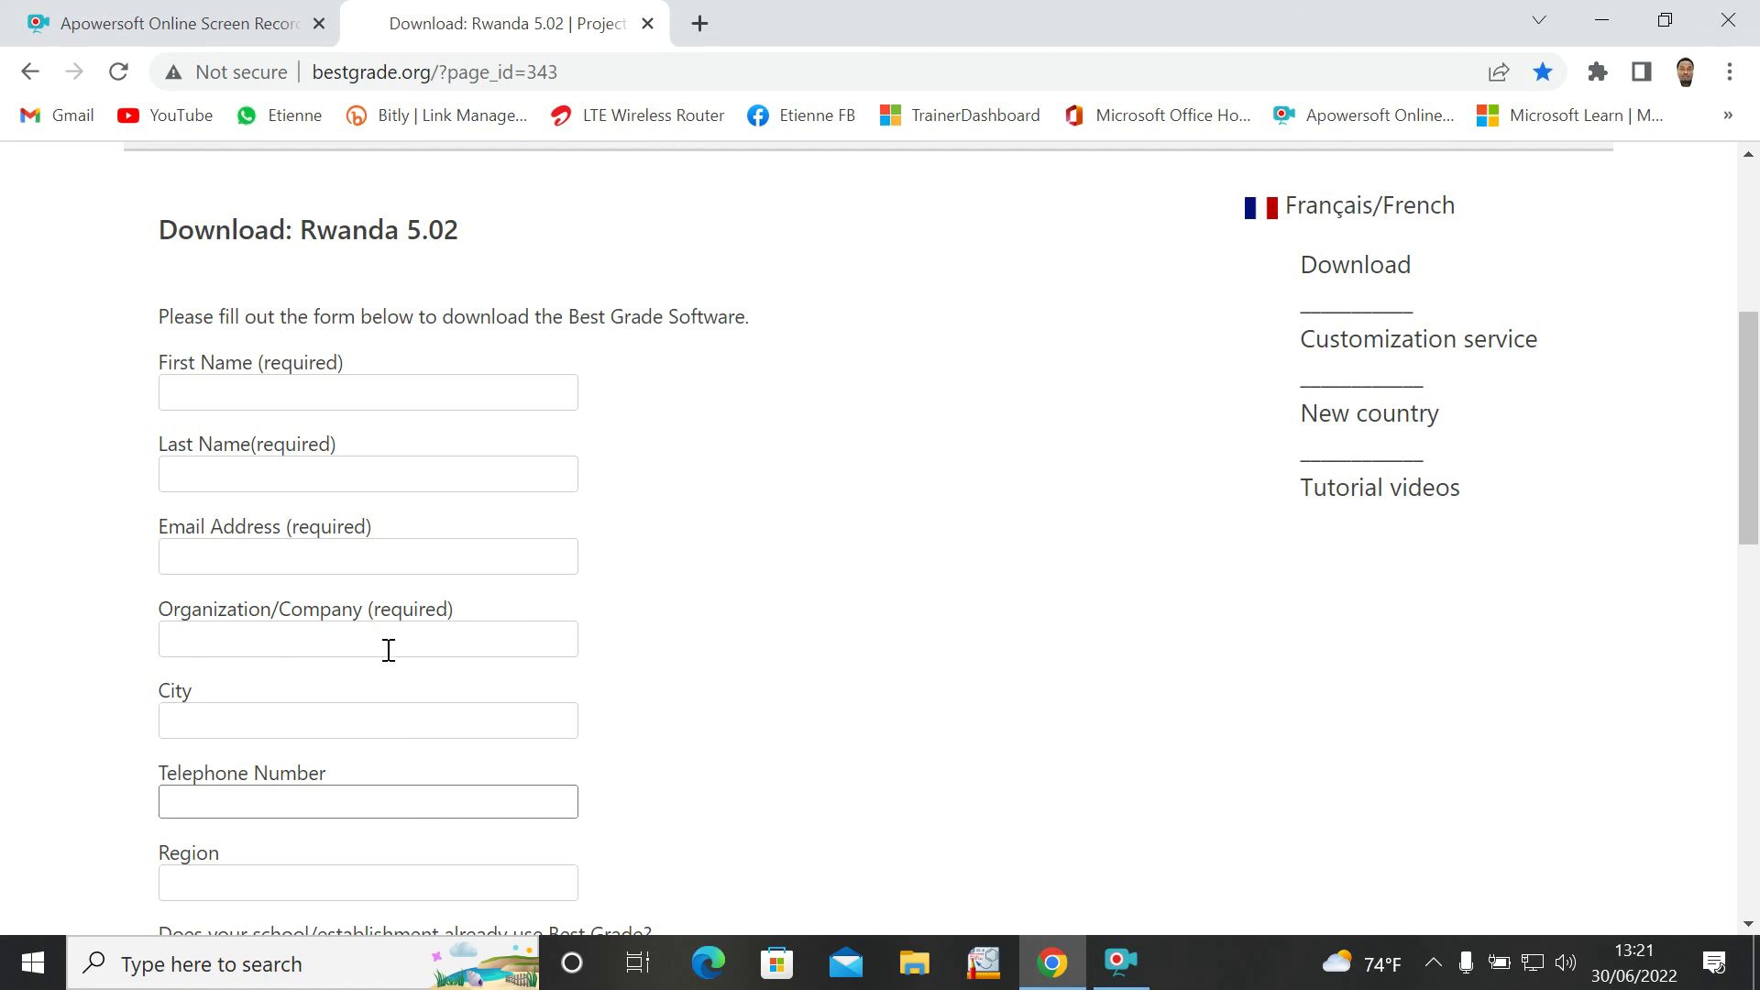
pyautogui.moveTo(1751, 381); pyautogui.dragTo(1751, 431)
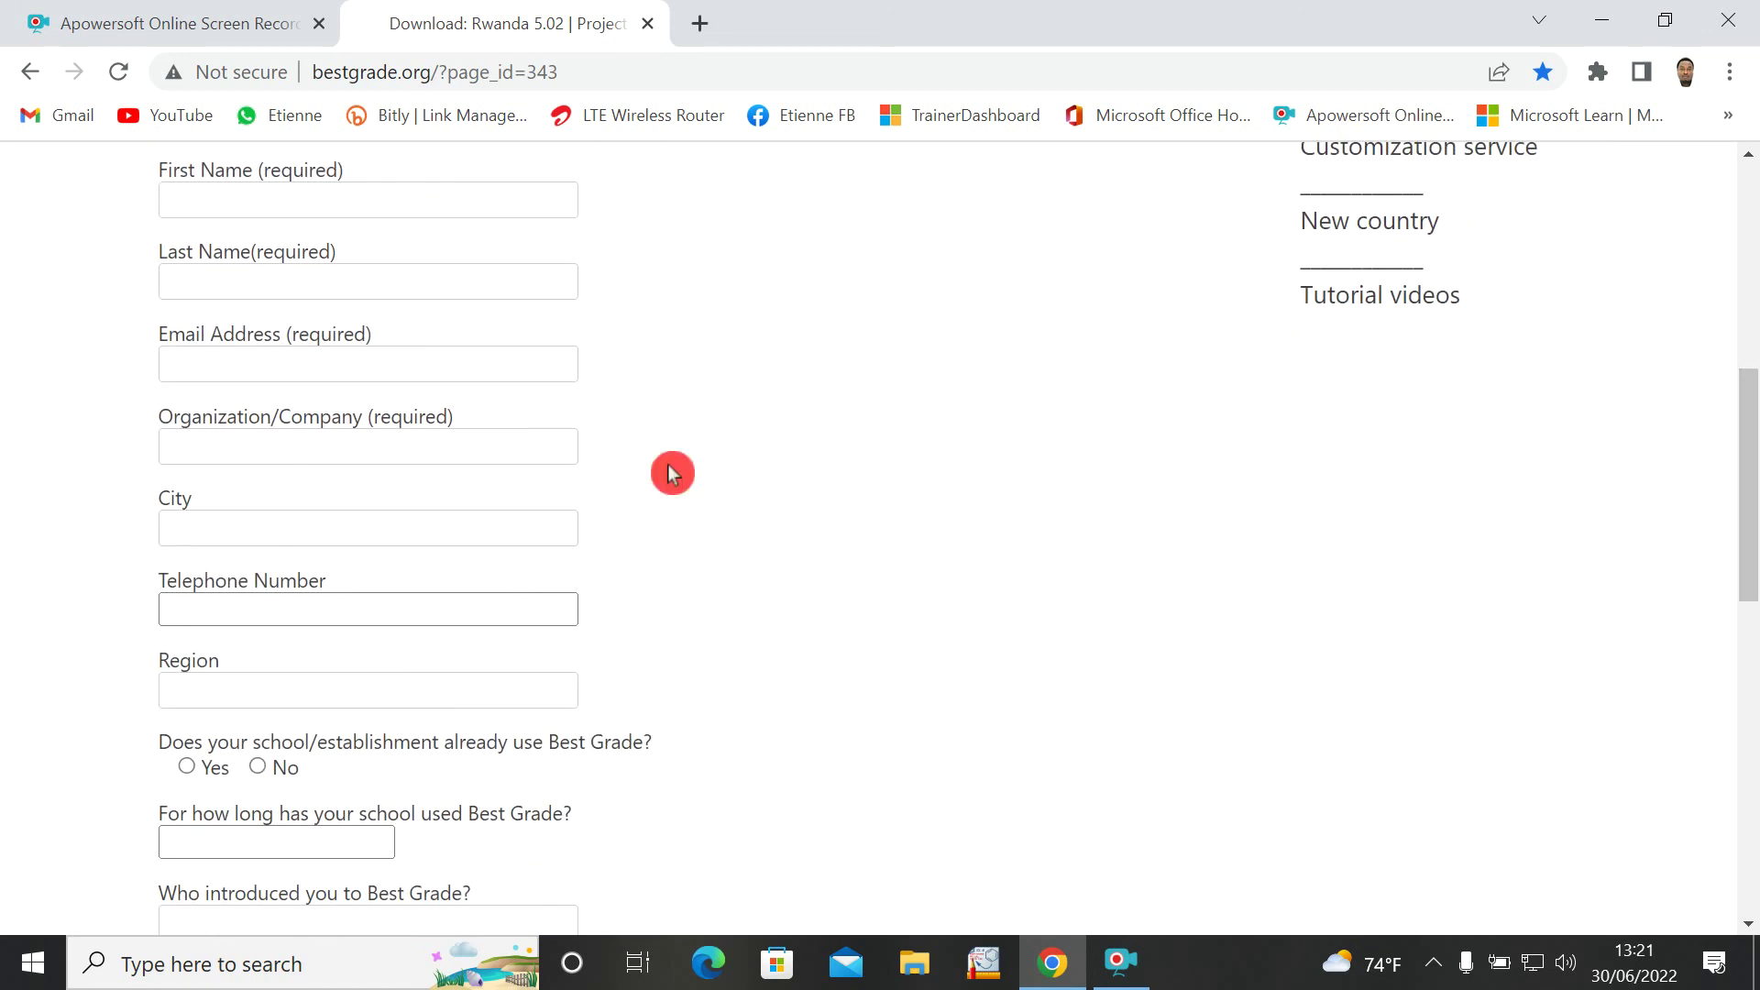
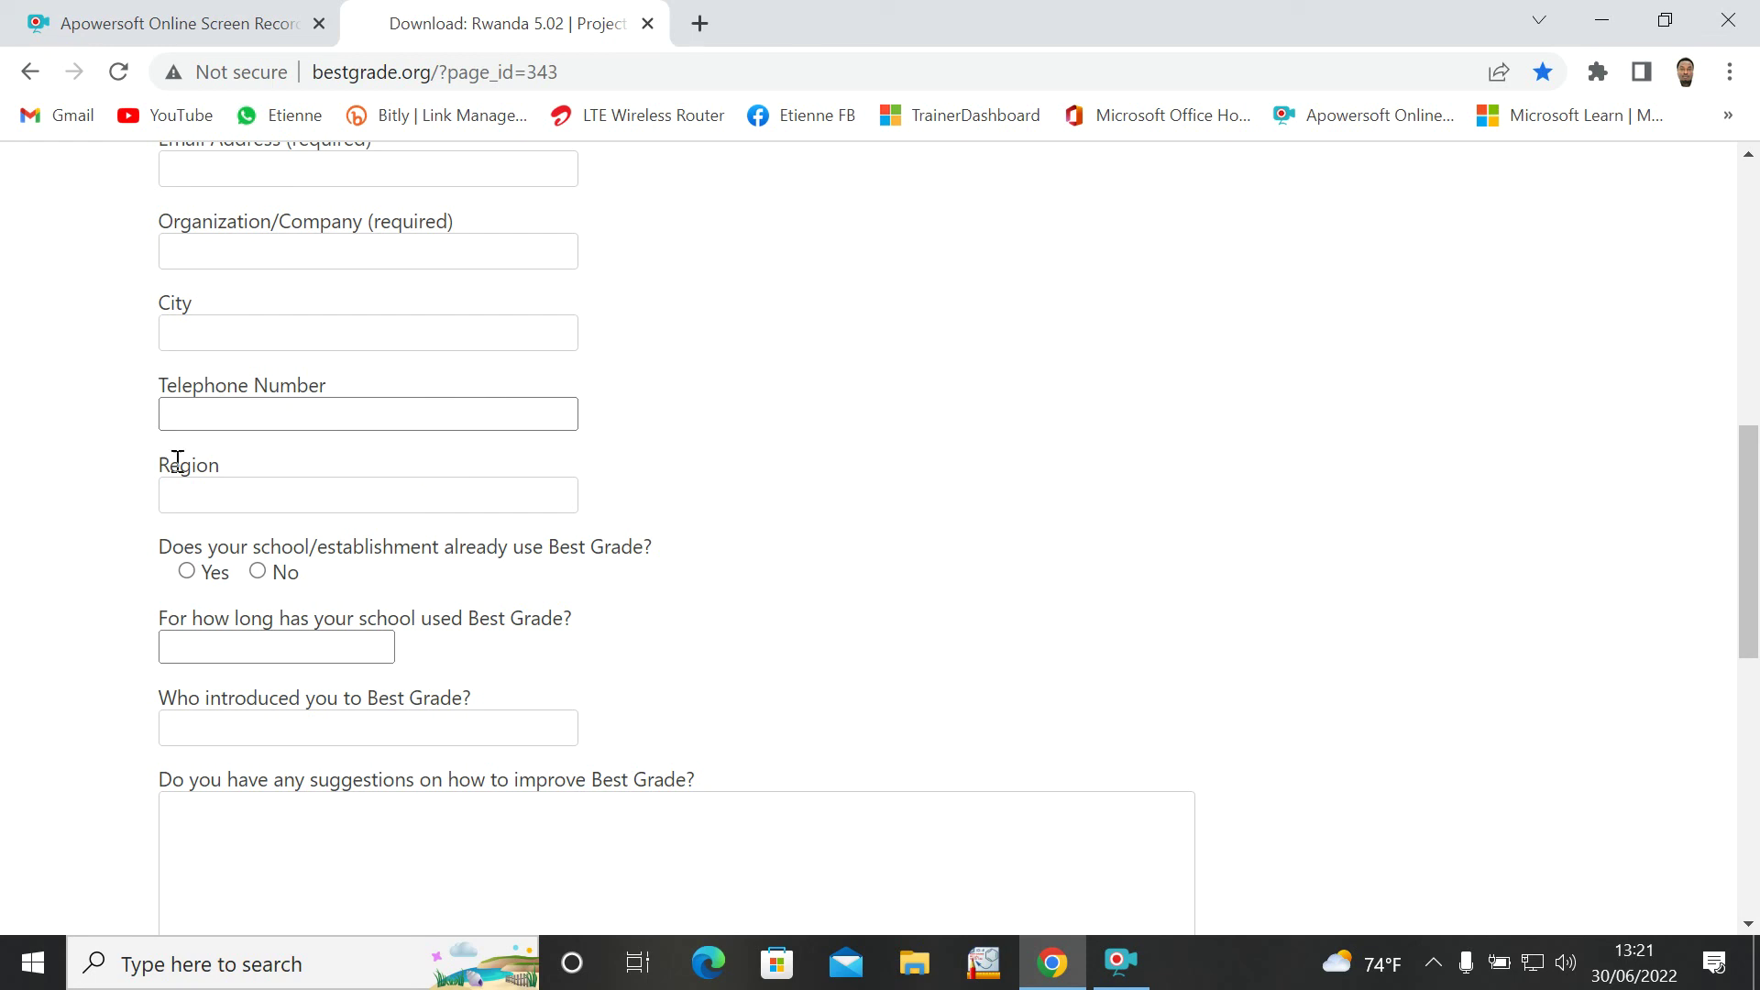
pyautogui.click(218, 422)
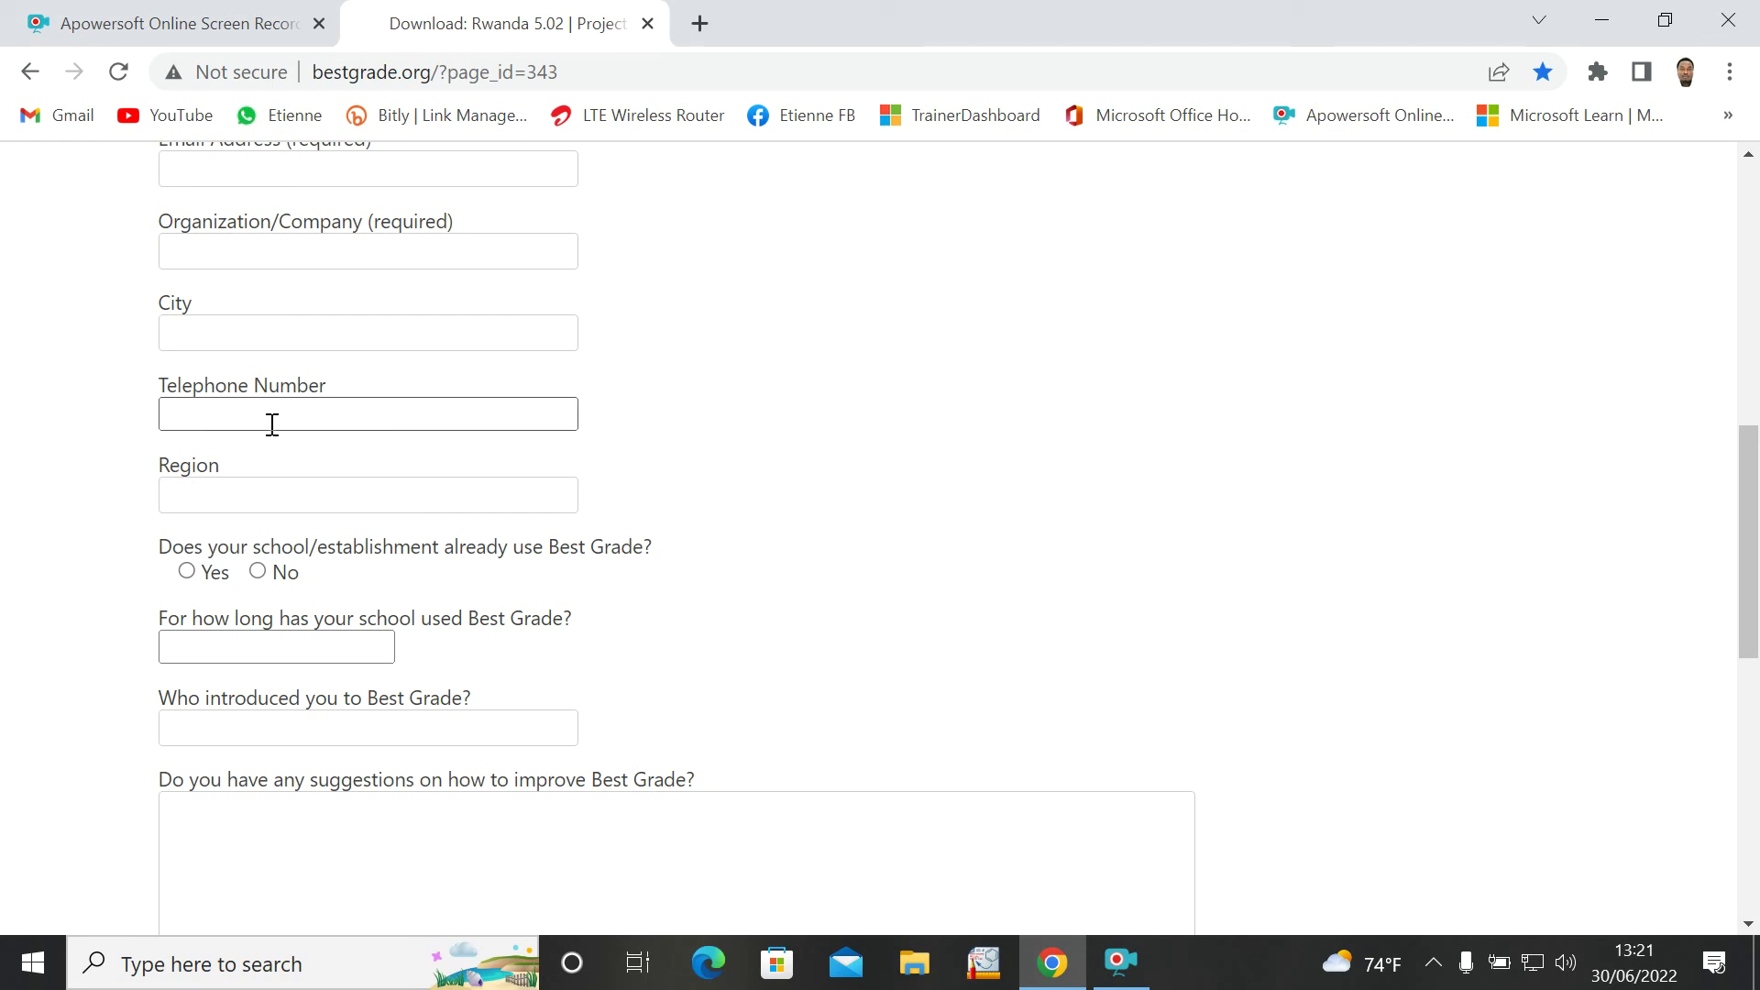
pyautogui.click(933, 561)
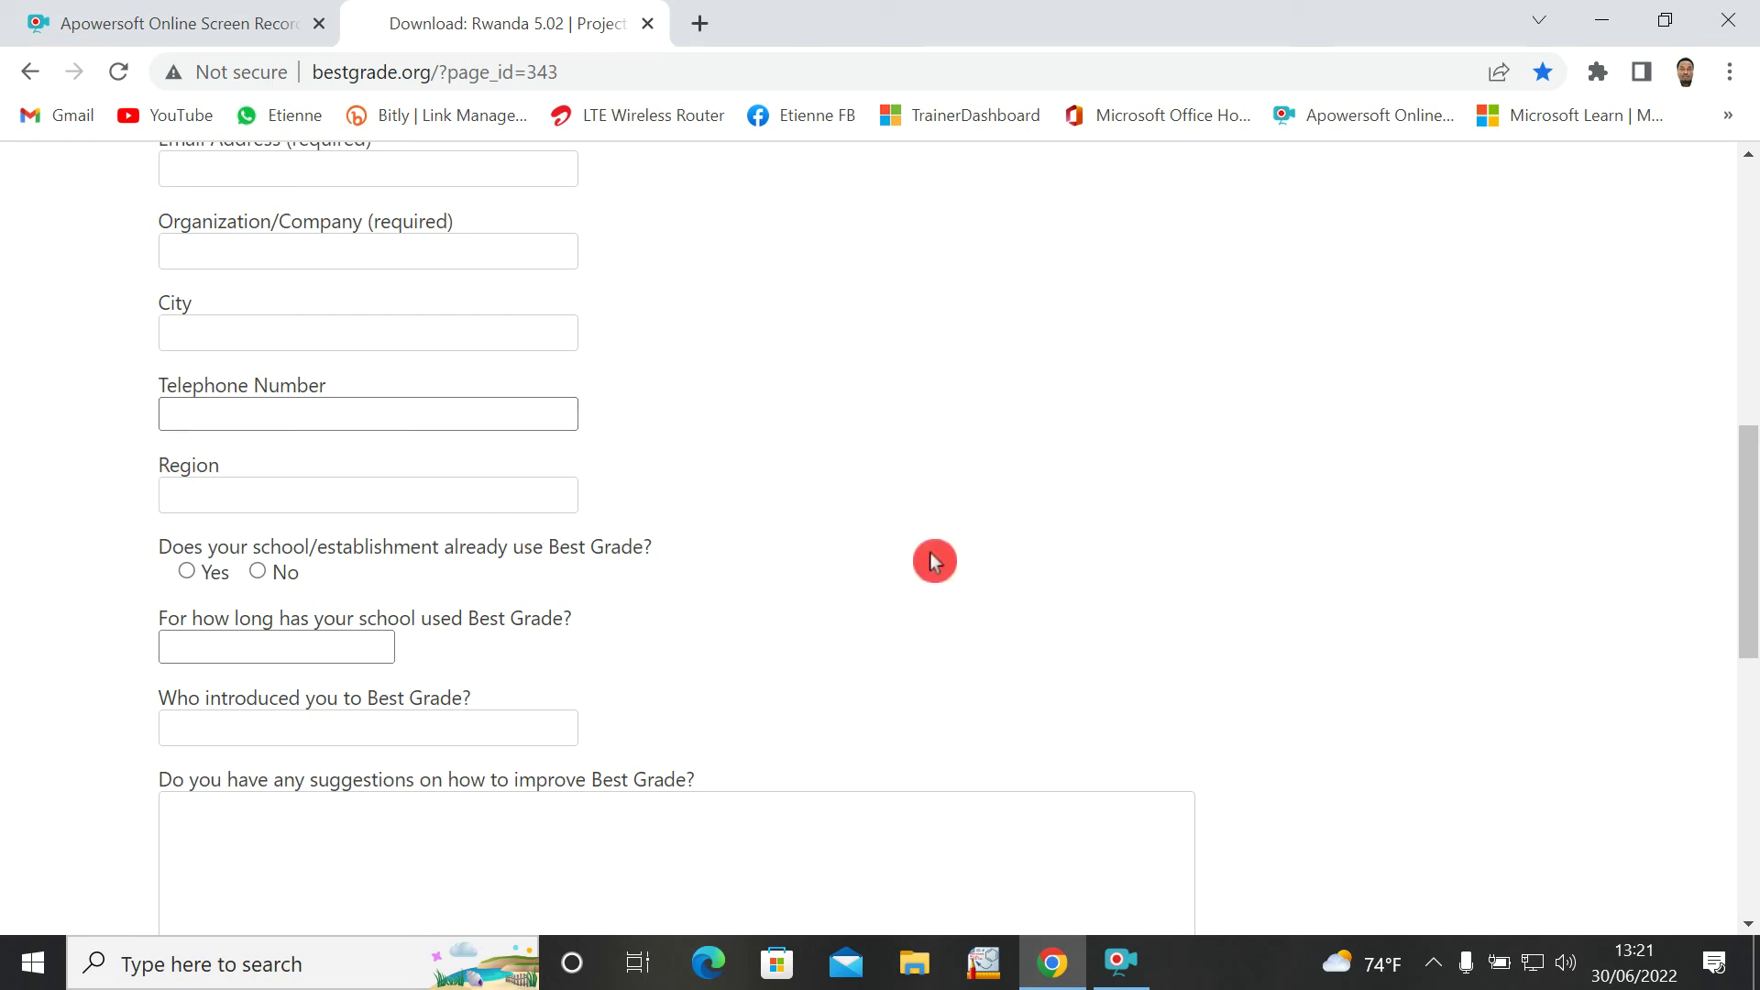
pyautogui.moveTo(1749, 522); pyautogui.dragTo(1748, 572)
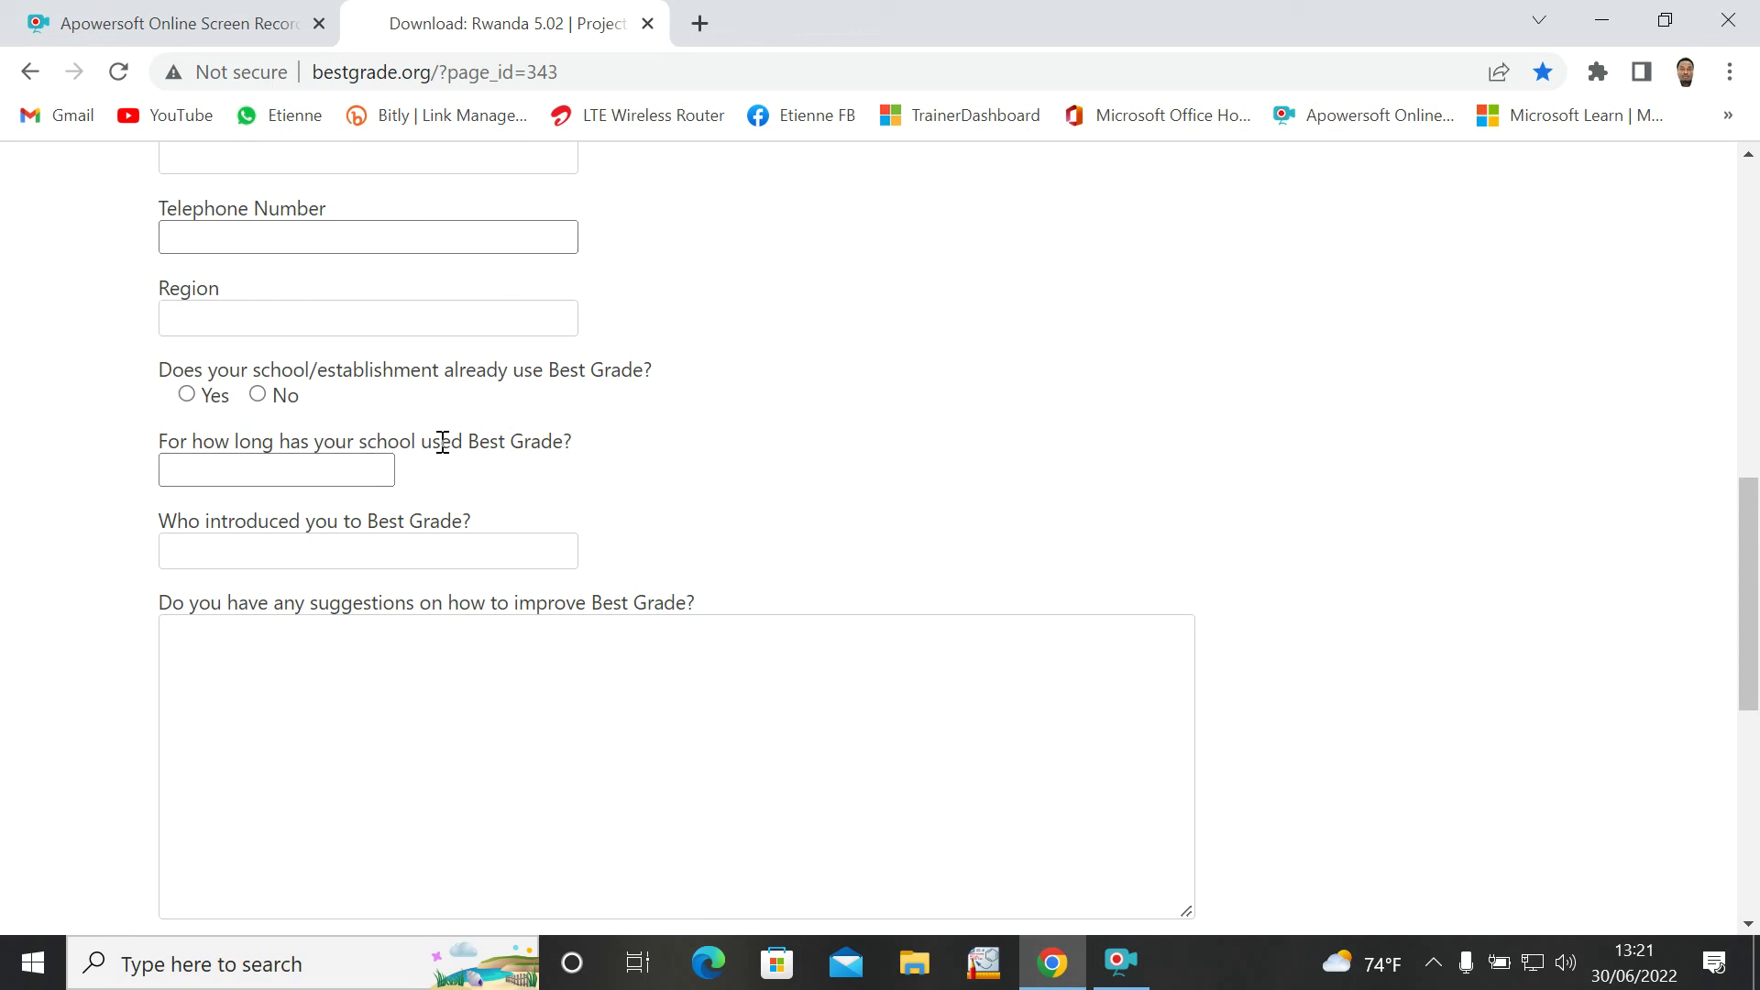
# - Set how long the school has used Best Grade to 0 and submit the download form
pyautogui.doubleClick(384, 466)
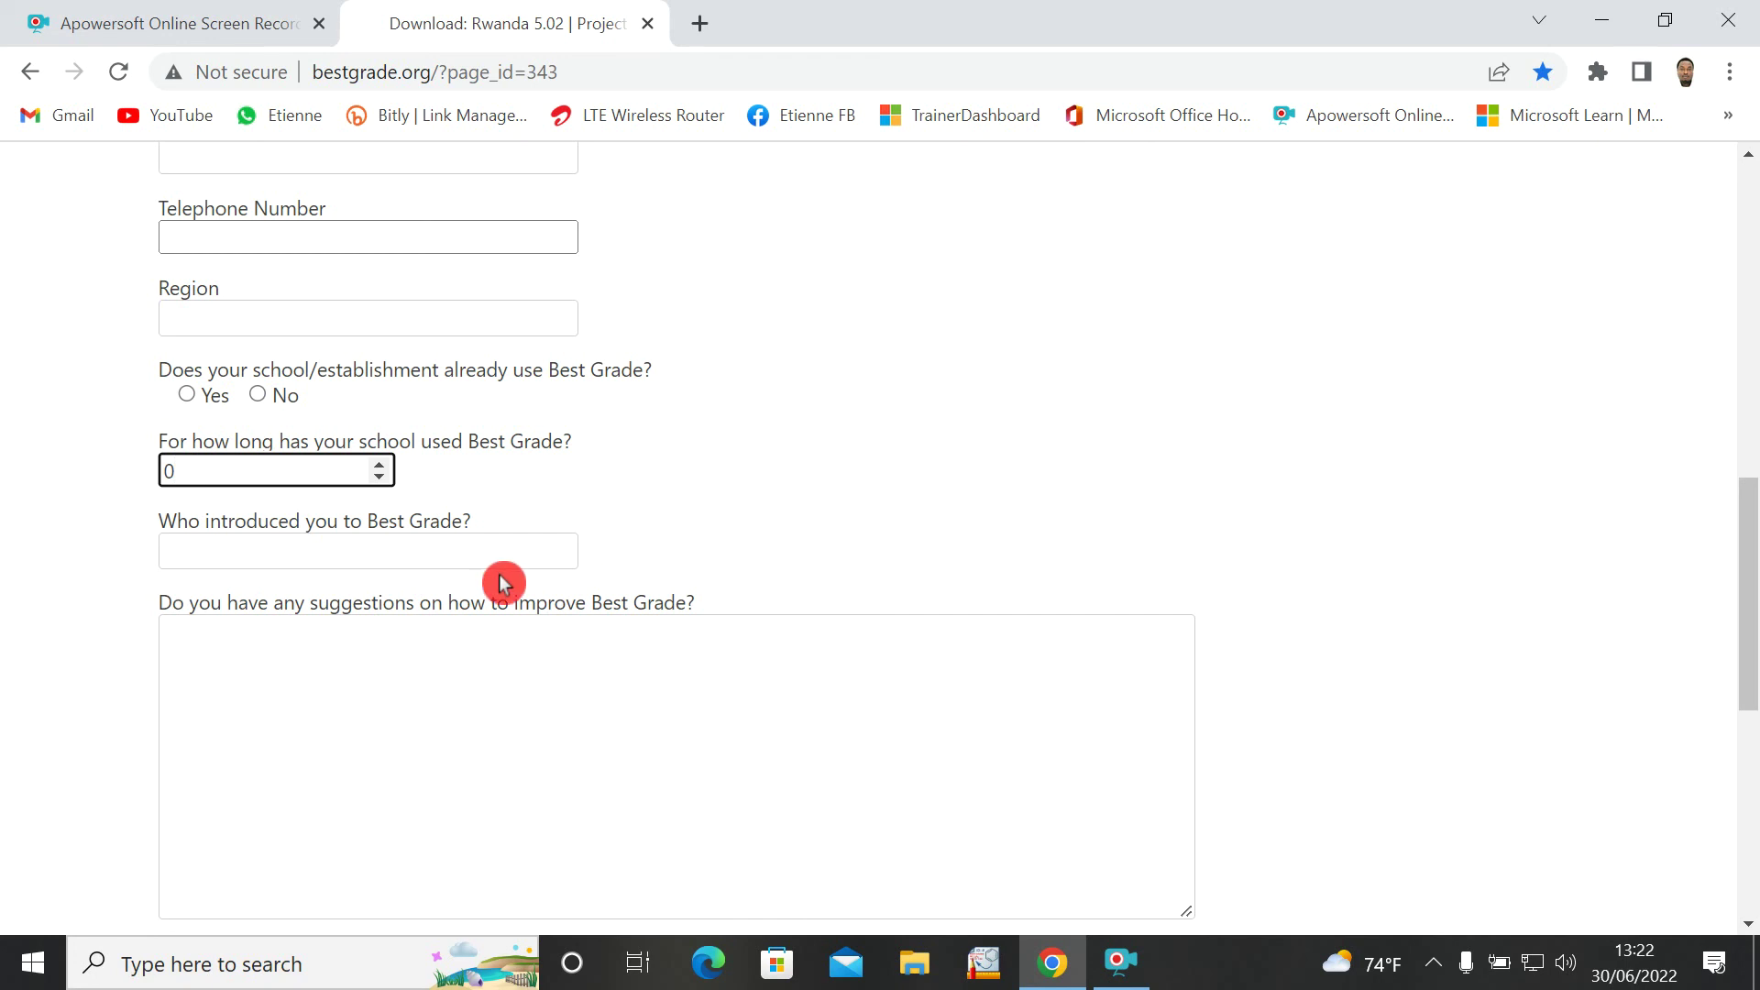
pyautogui.click(221, 663)
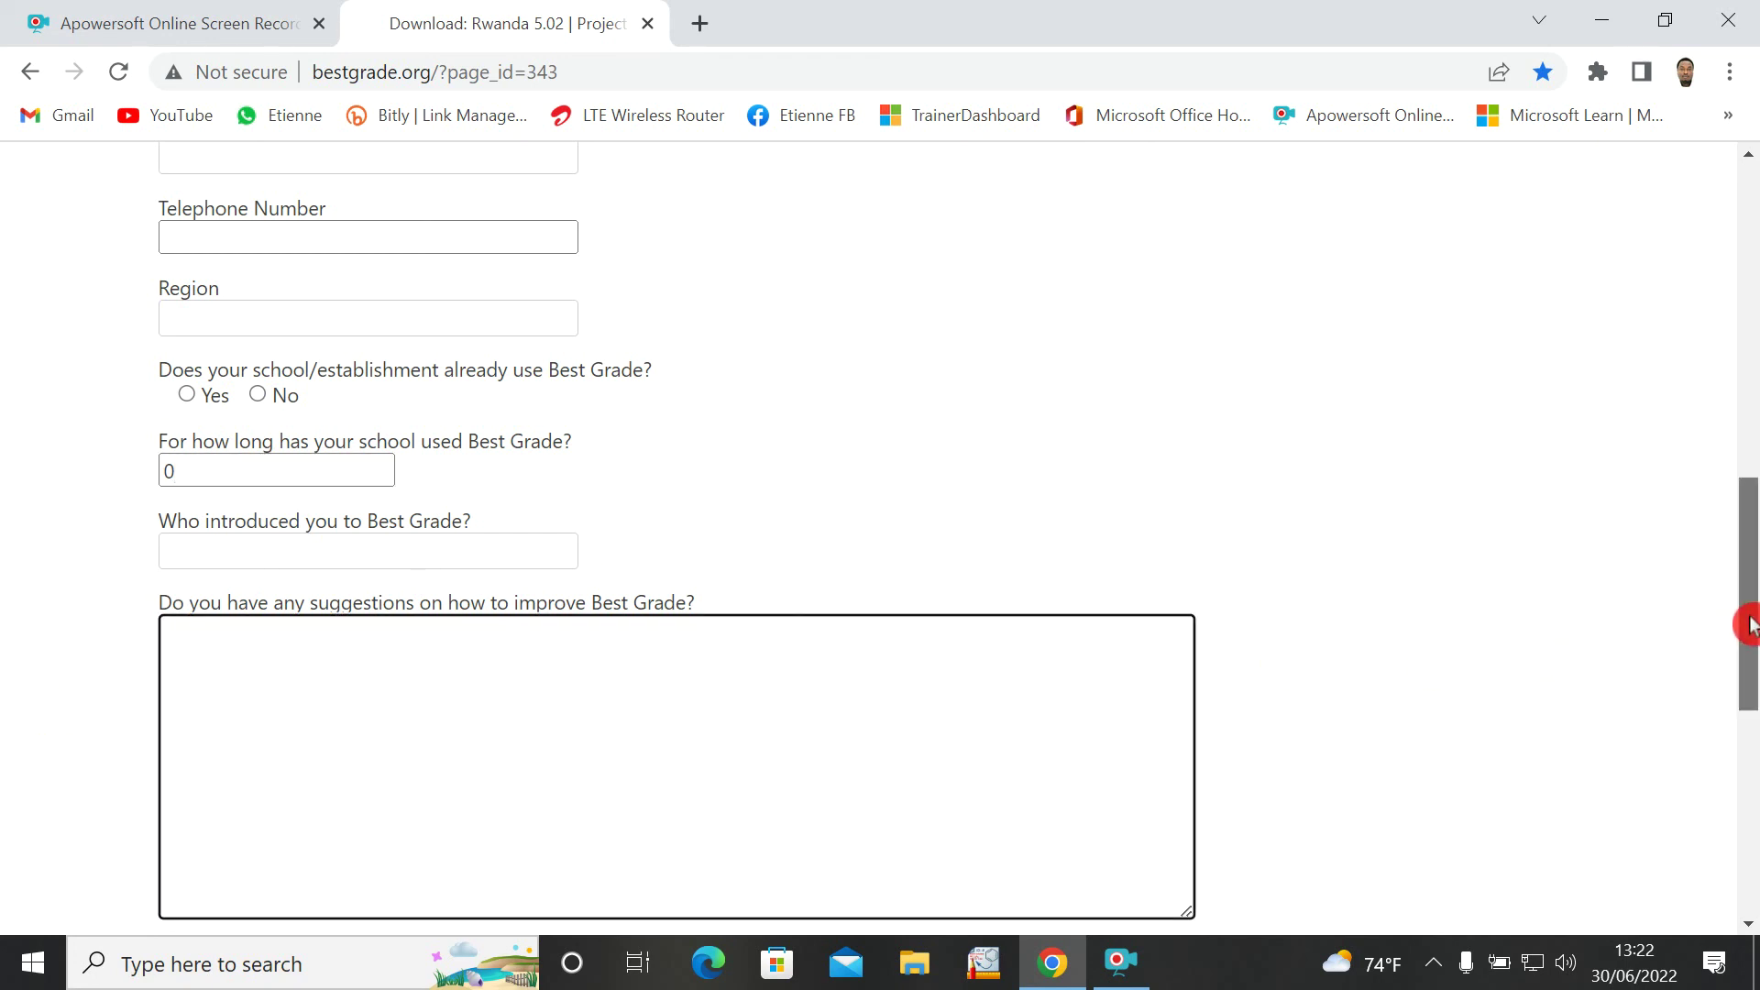
pyautogui.moveTo(1749, 625); pyautogui.dragTo(1748, 715)
pyautogui.click(15, 383)
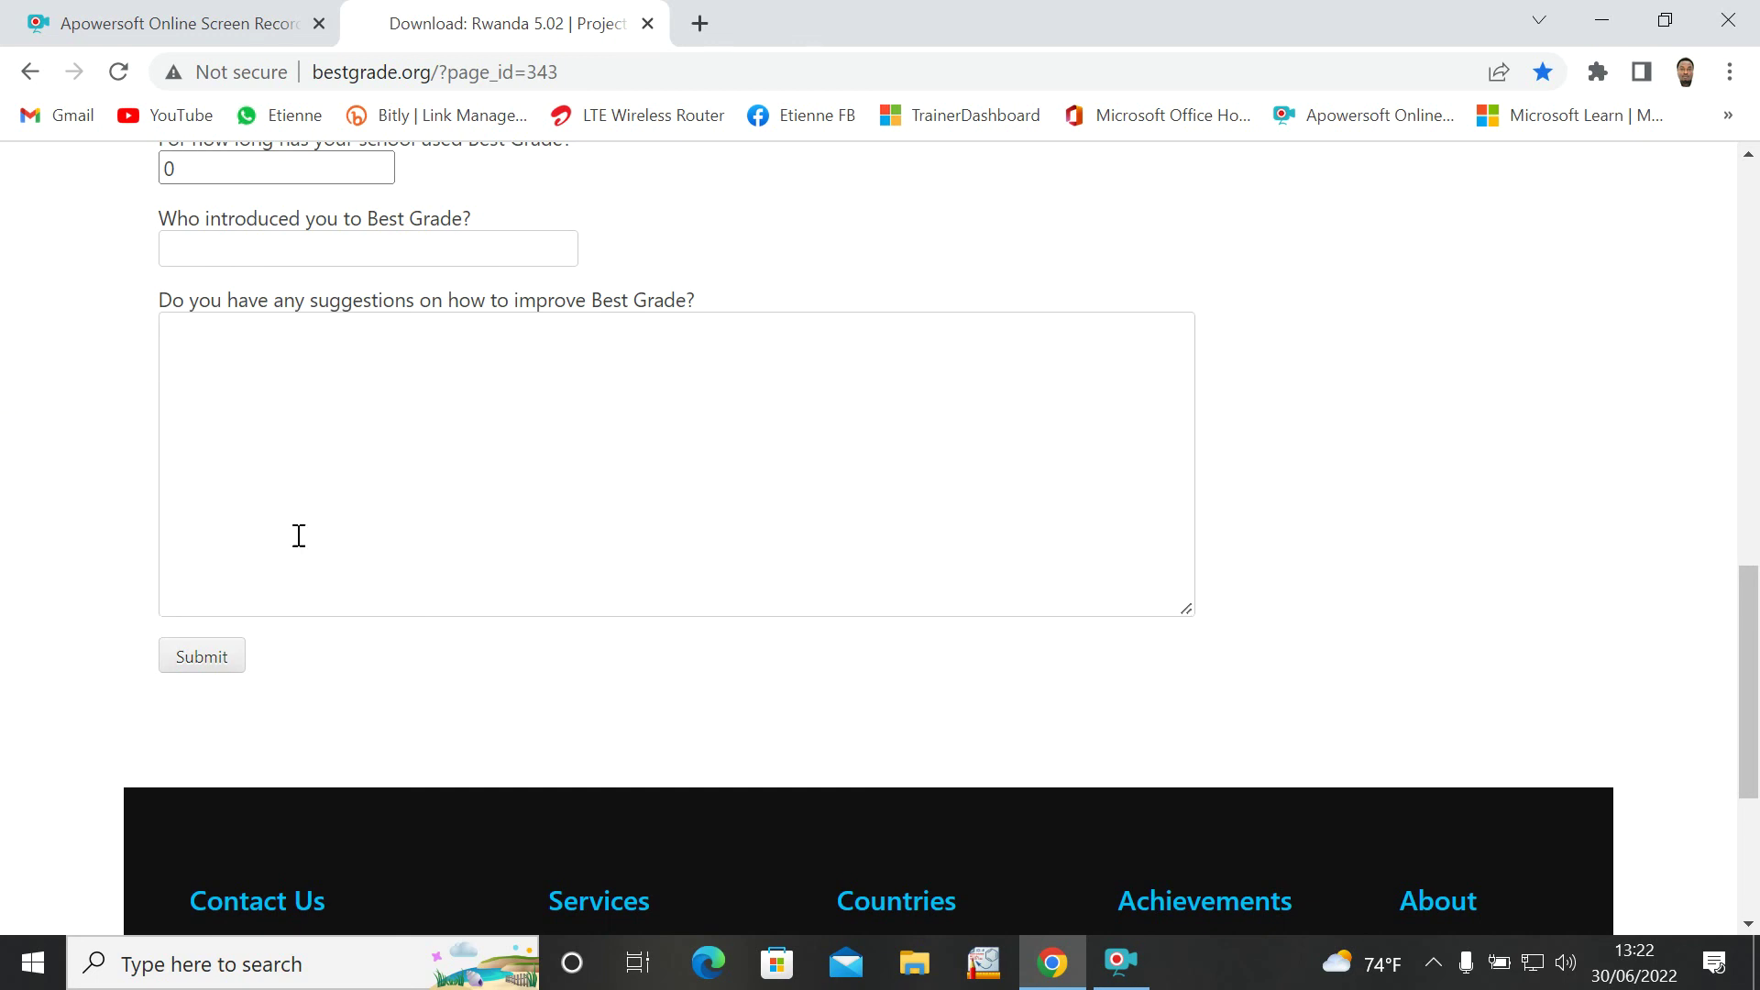
pyautogui.click(200, 667)
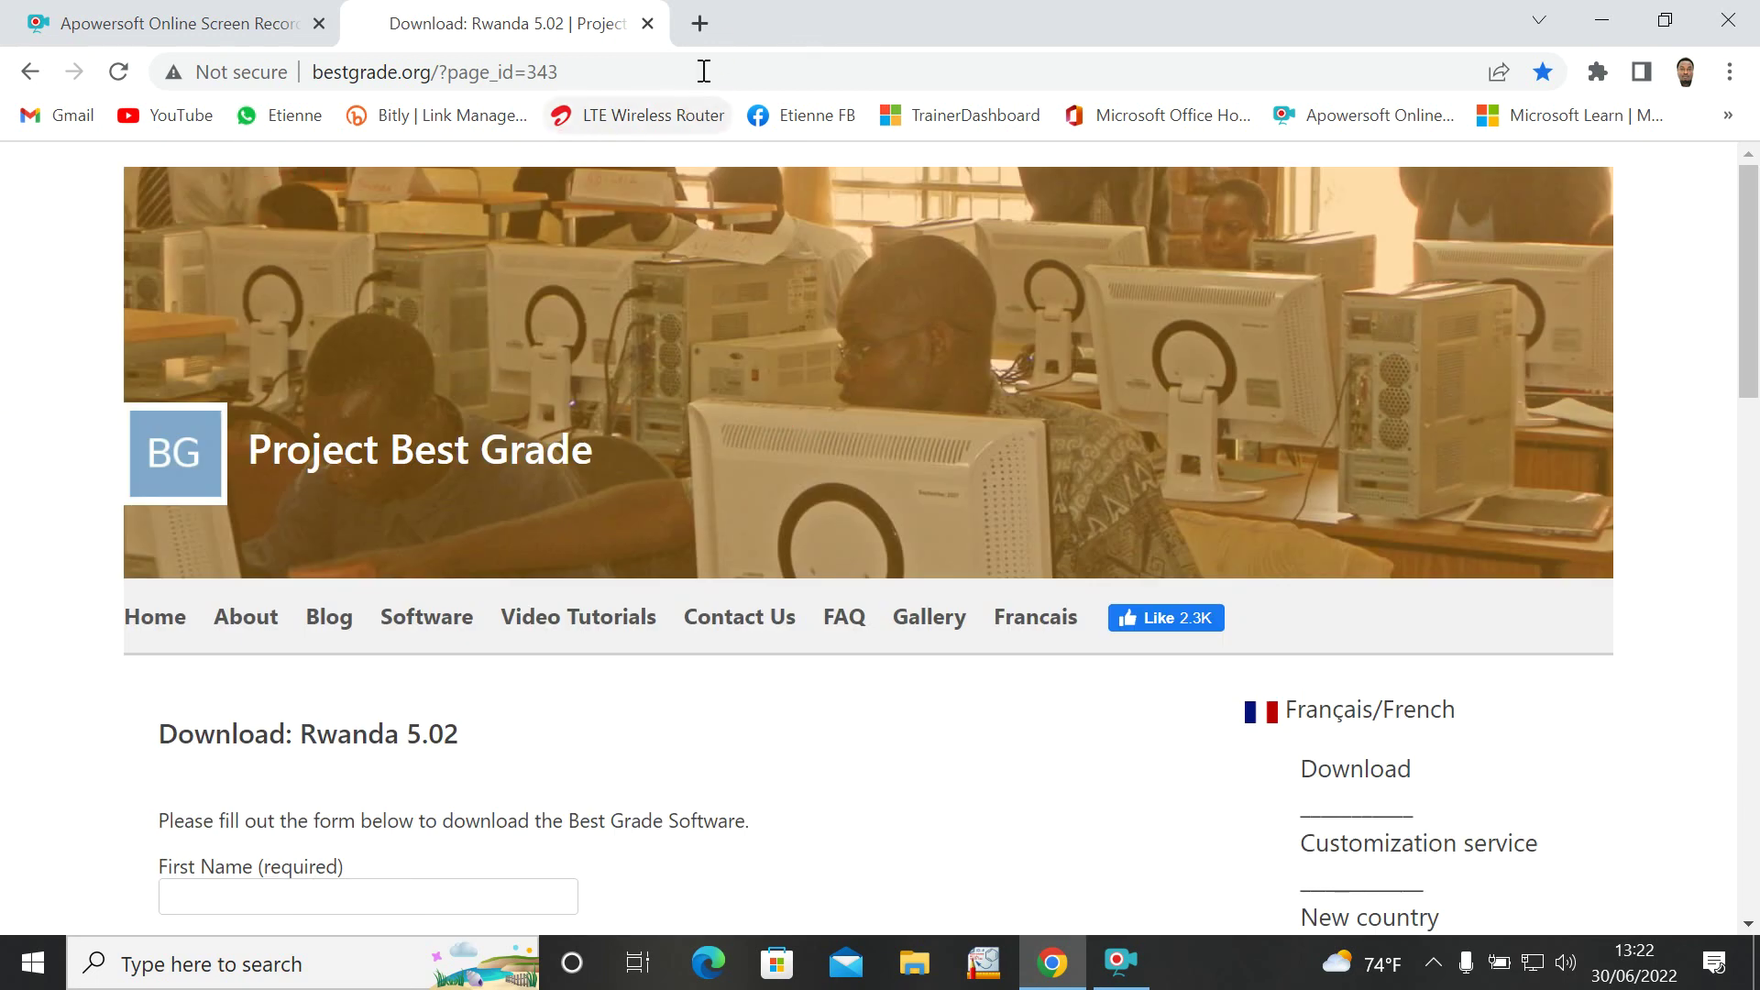
# - Open Gmail in a new browser tab and switch to the other Google account that receives the Best Grade mail
pyautogui.click(701, 26)
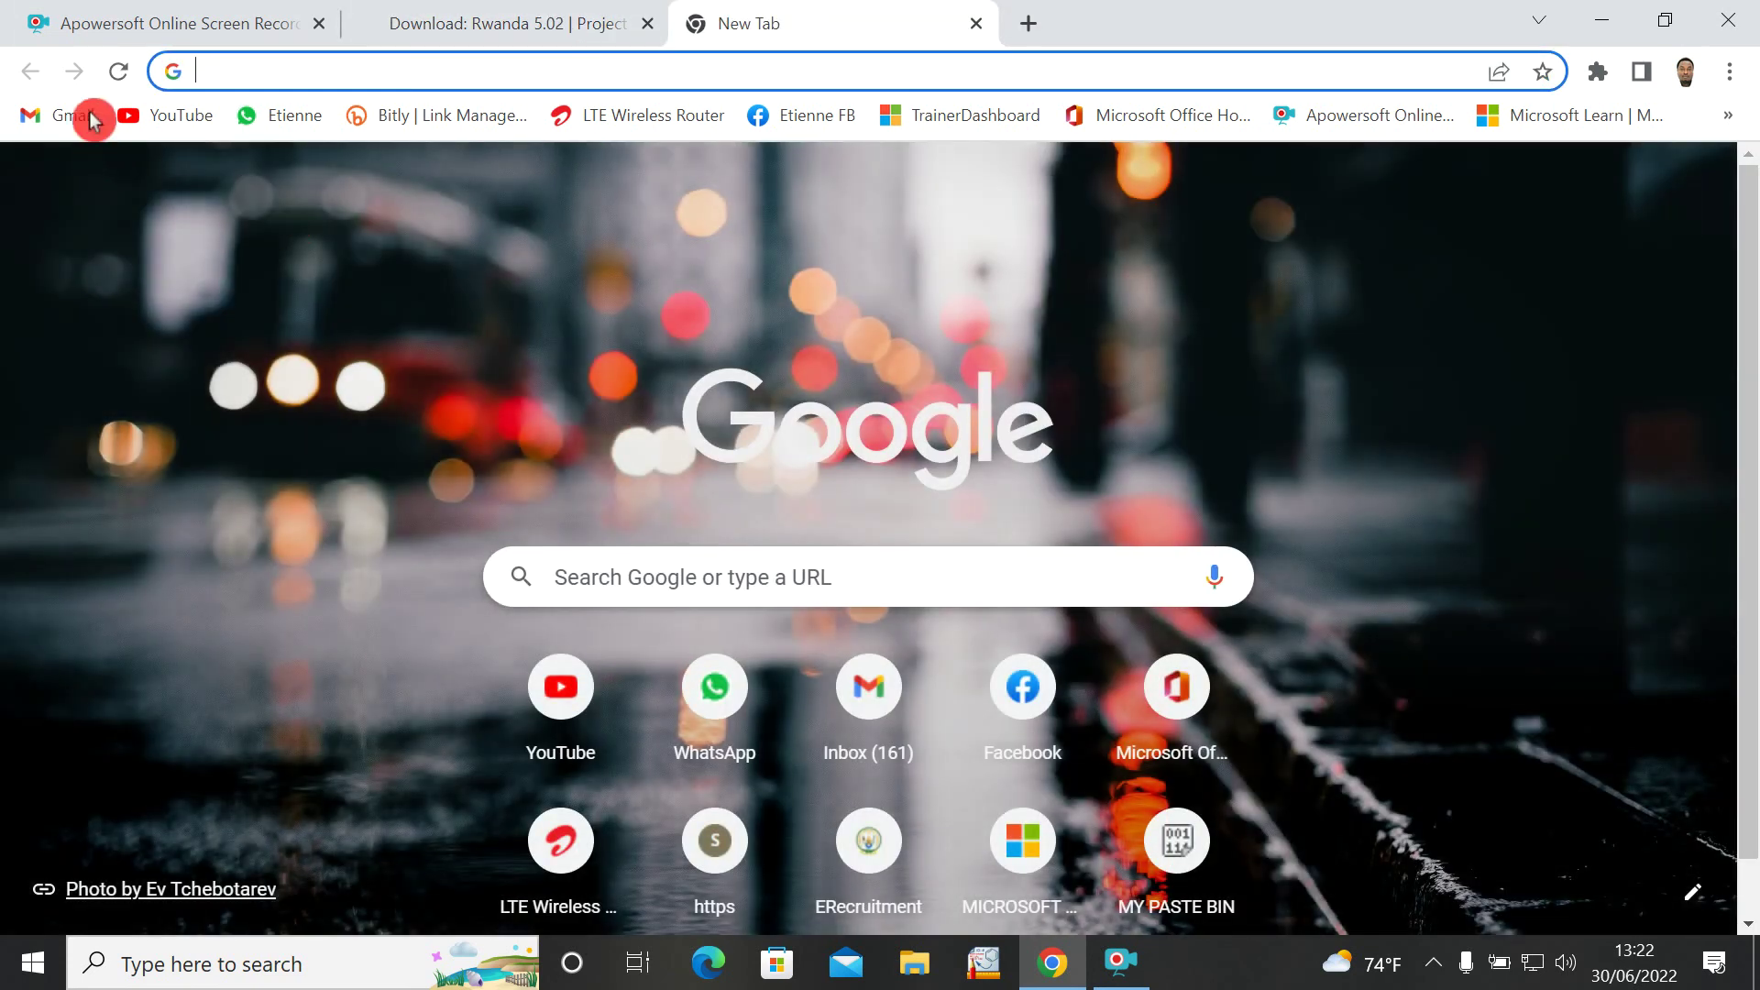
pyautogui.click(68, 117)
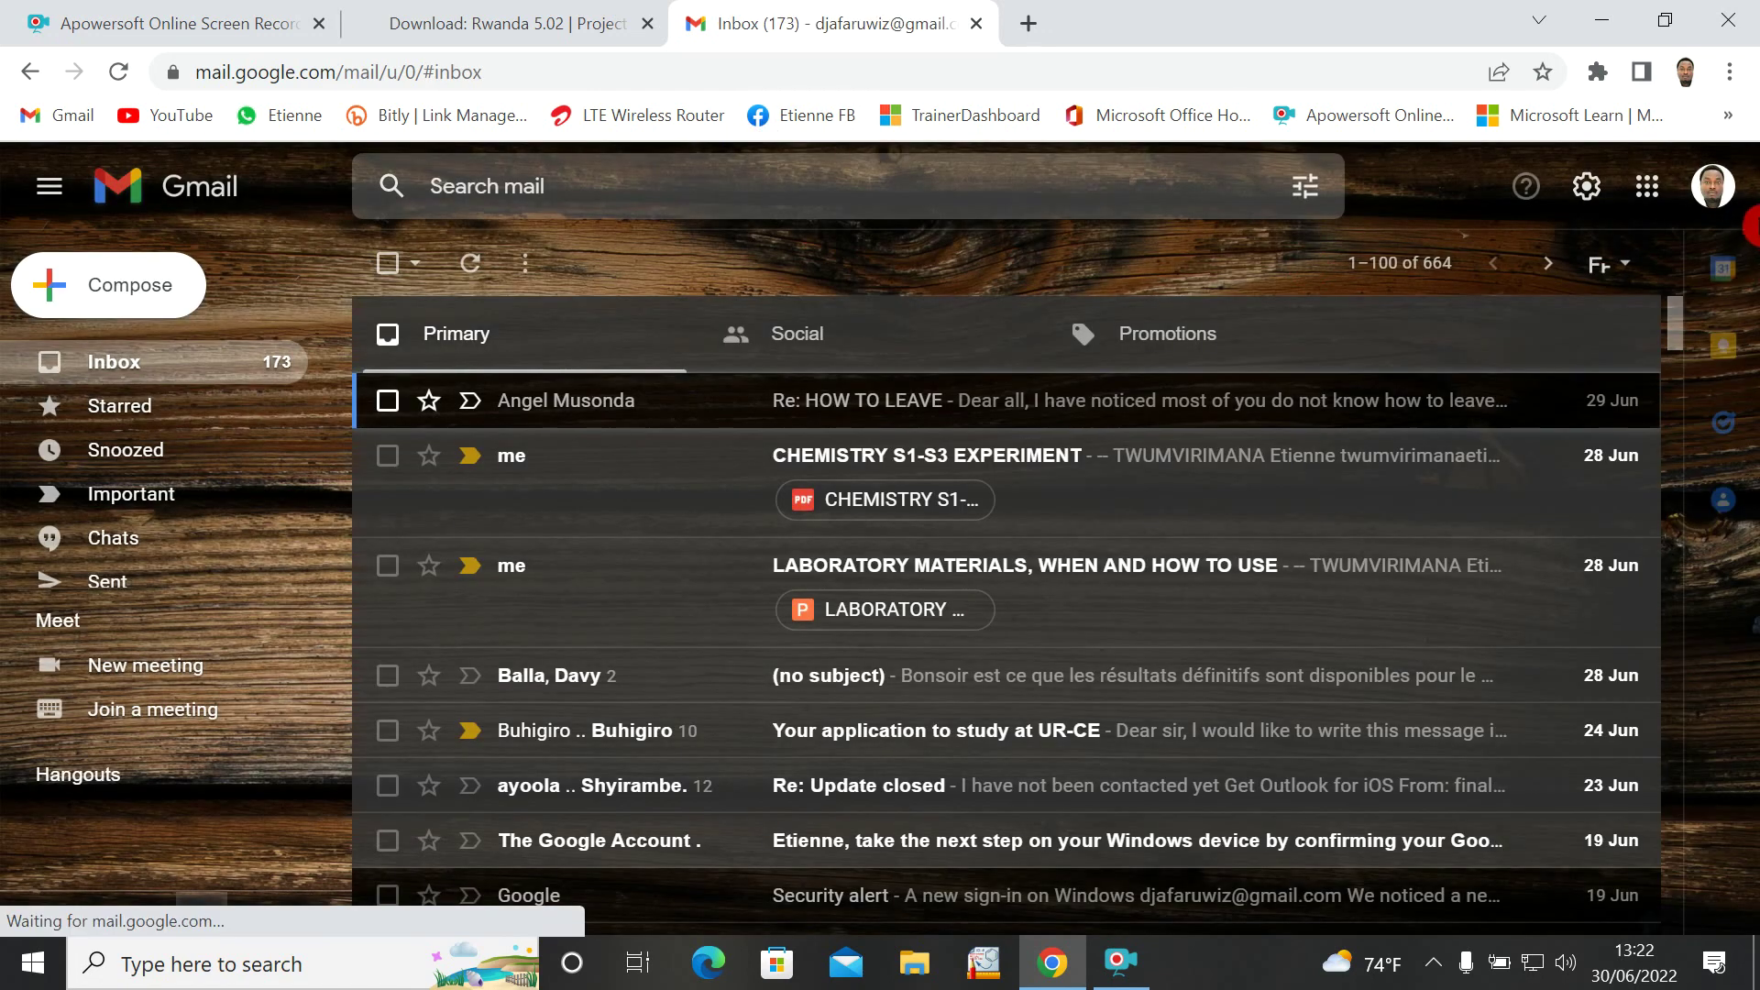
pyautogui.click(1721, 209)
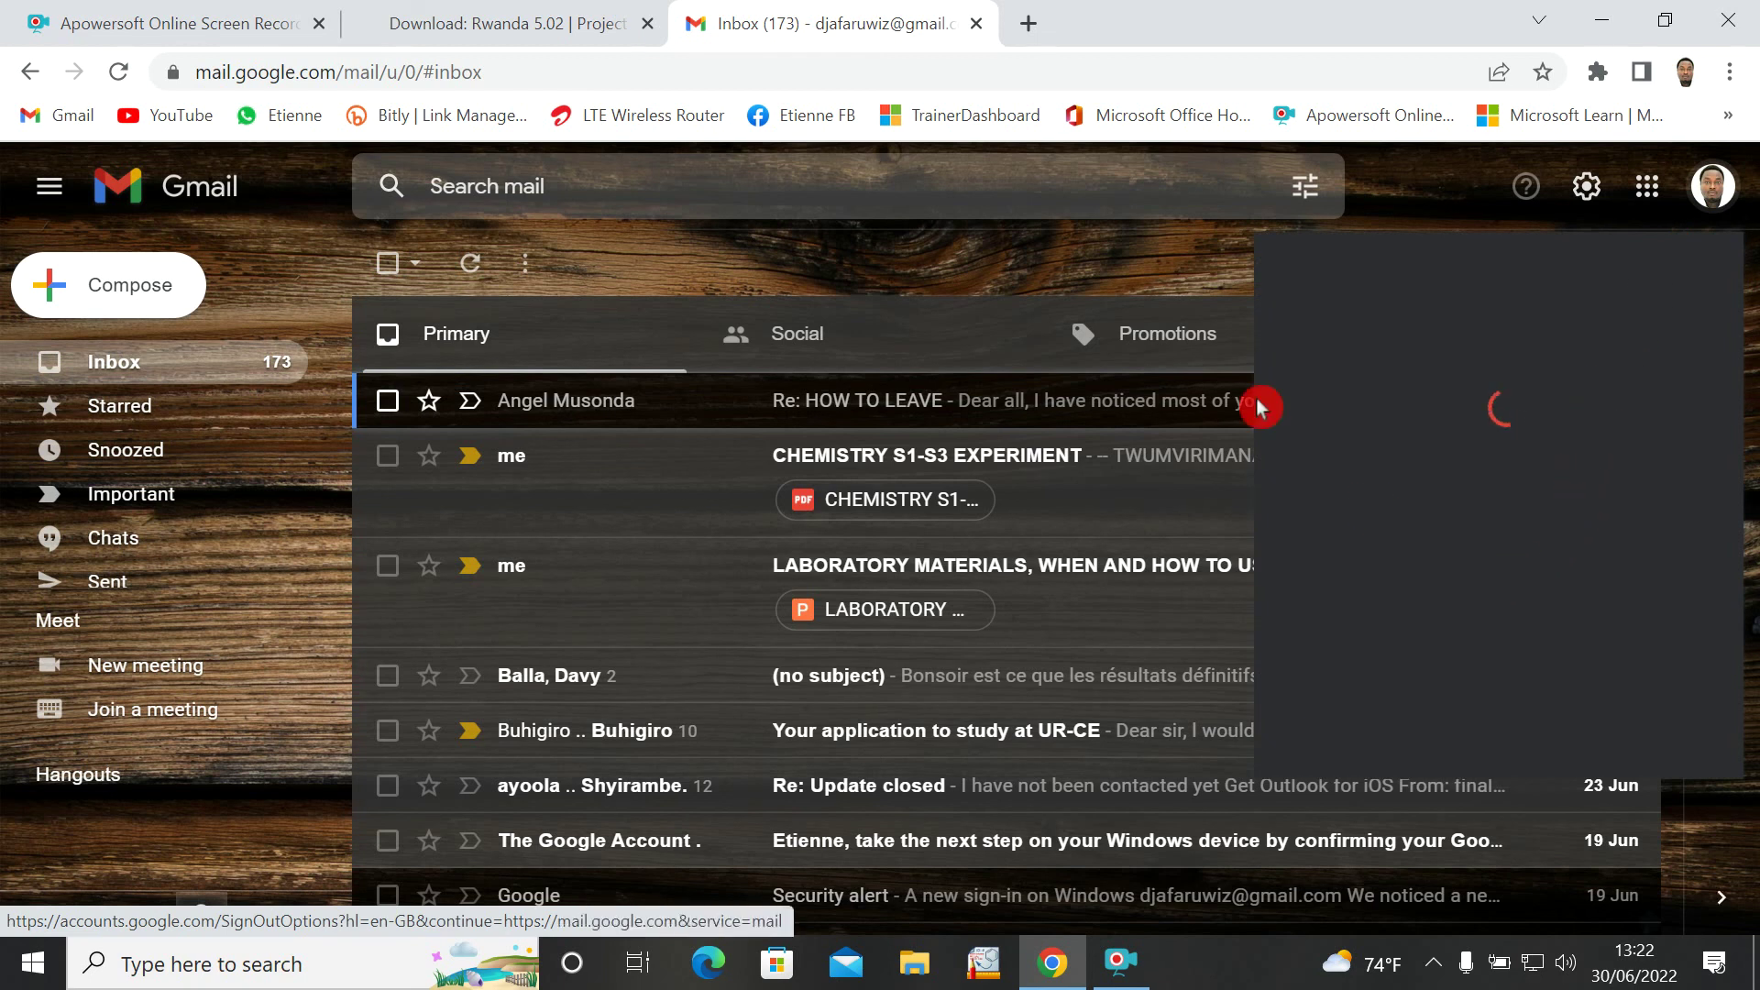
pyautogui.click(1423, 459)
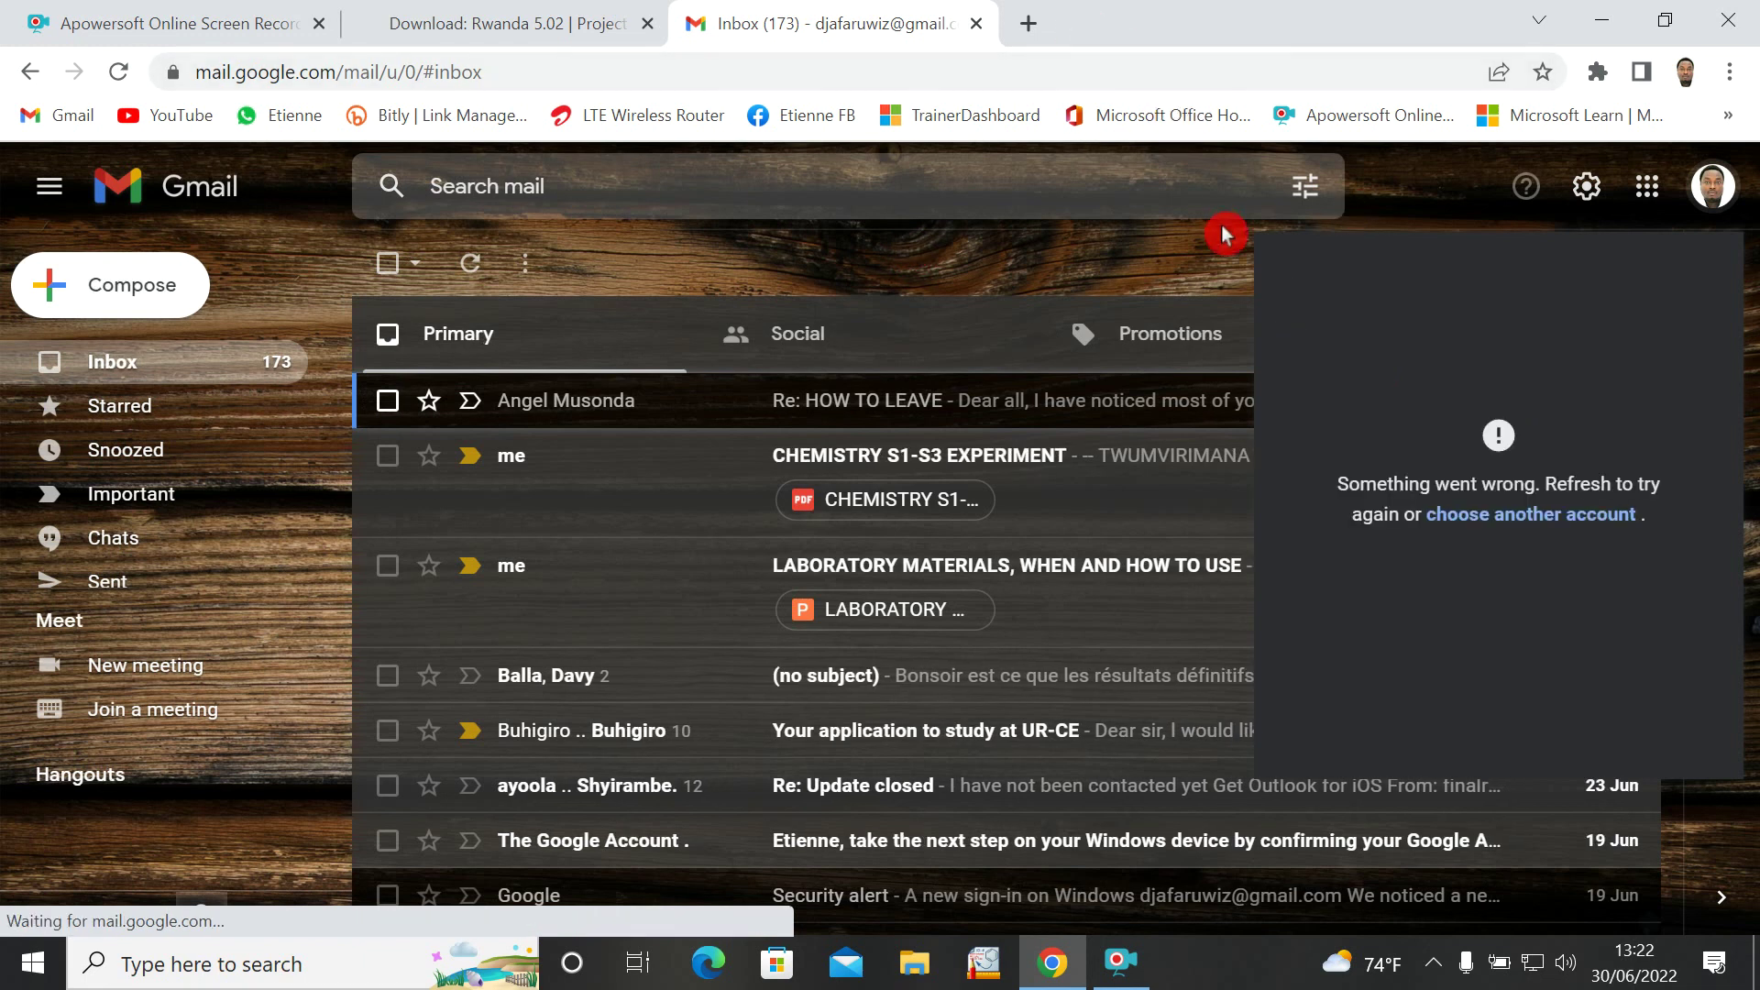
pyautogui.click(1716, 209)
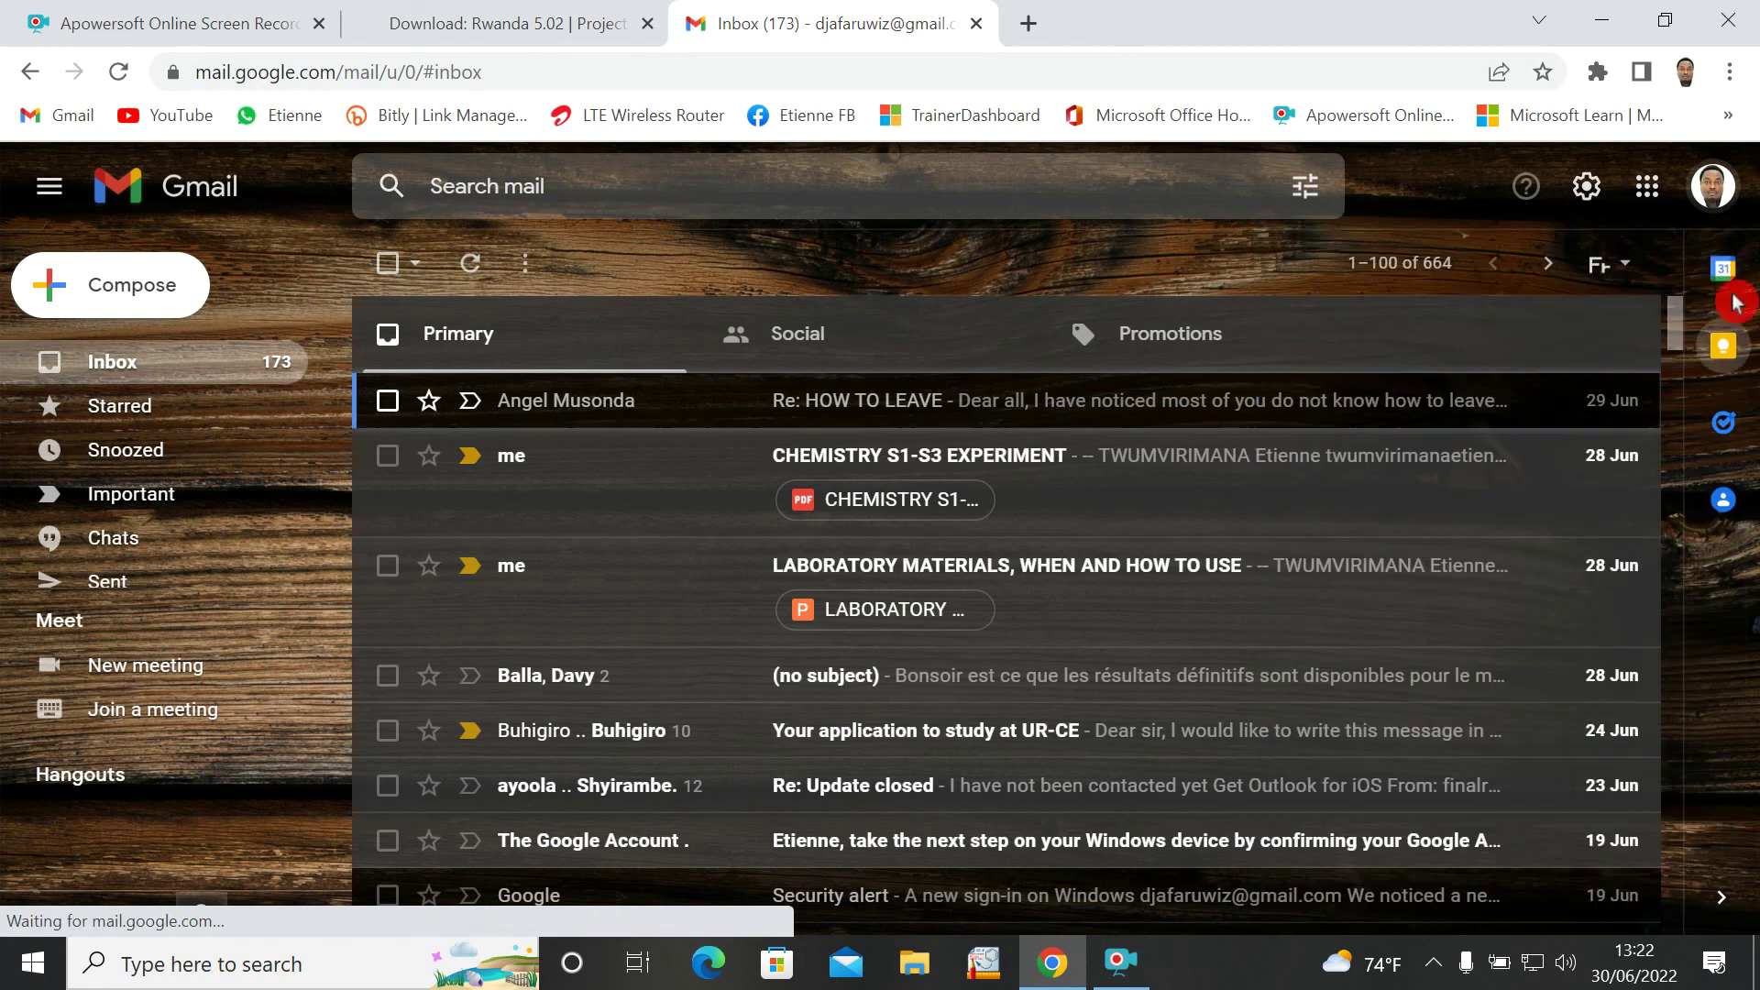
pyautogui.click(1712, 194)
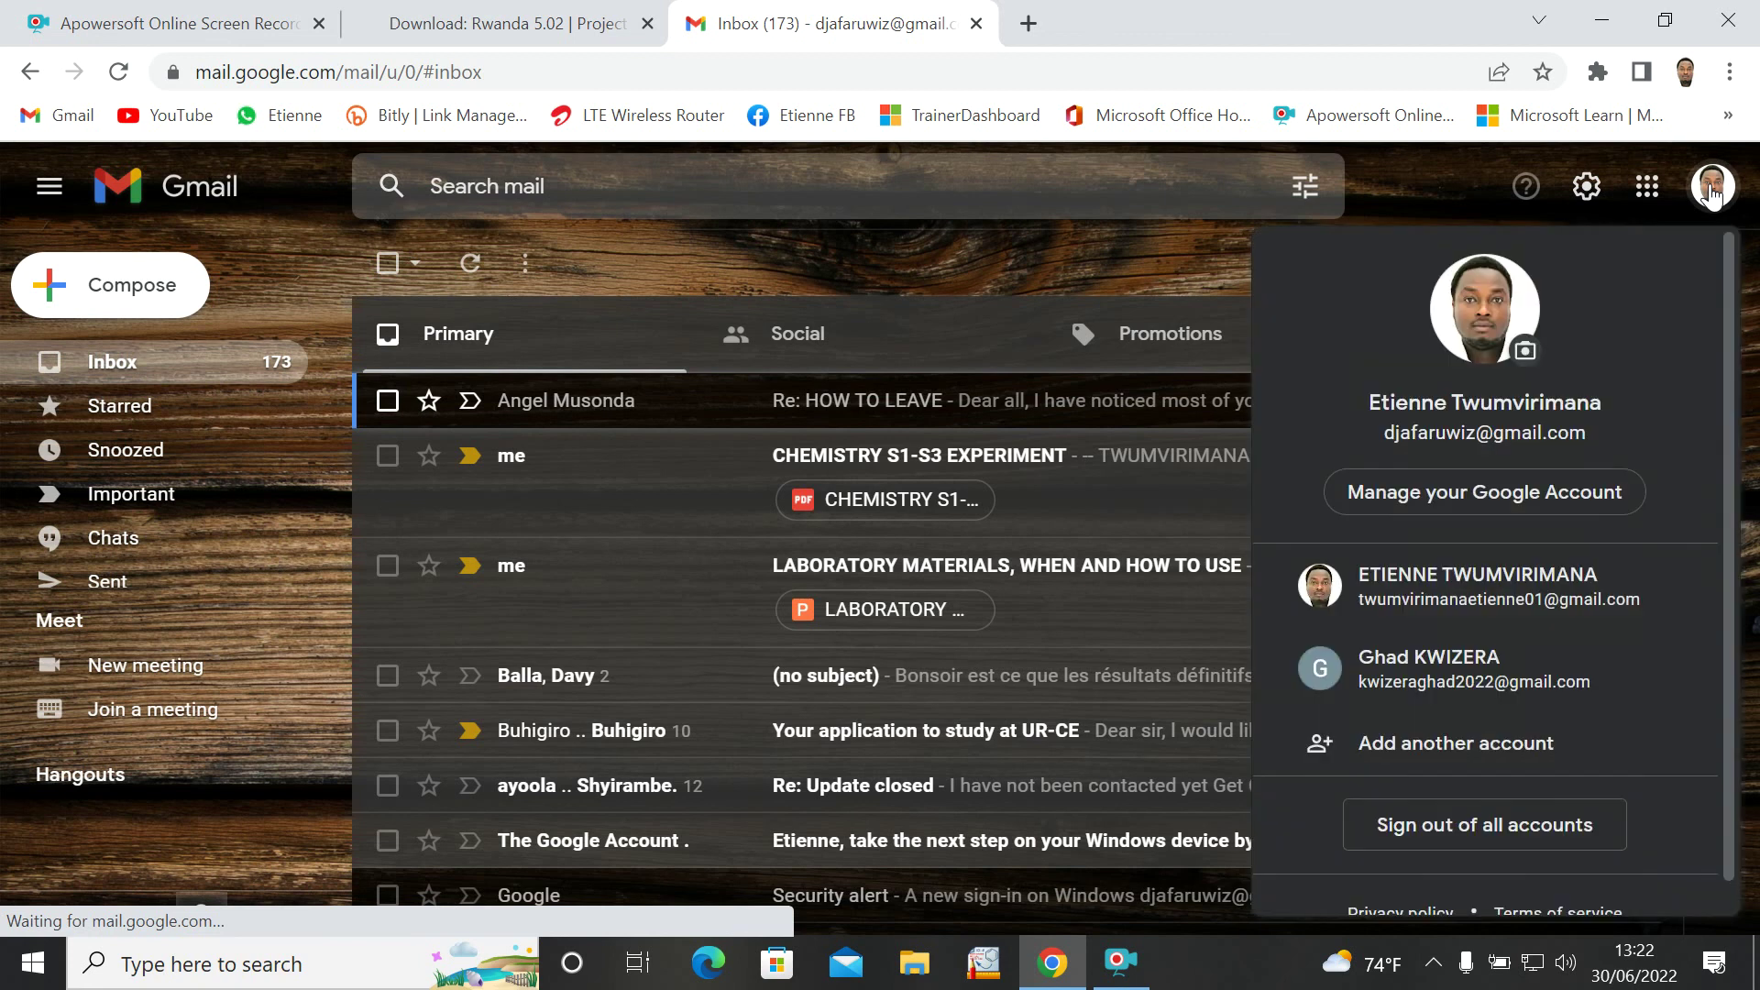
pyautogui.click(1446, 597)
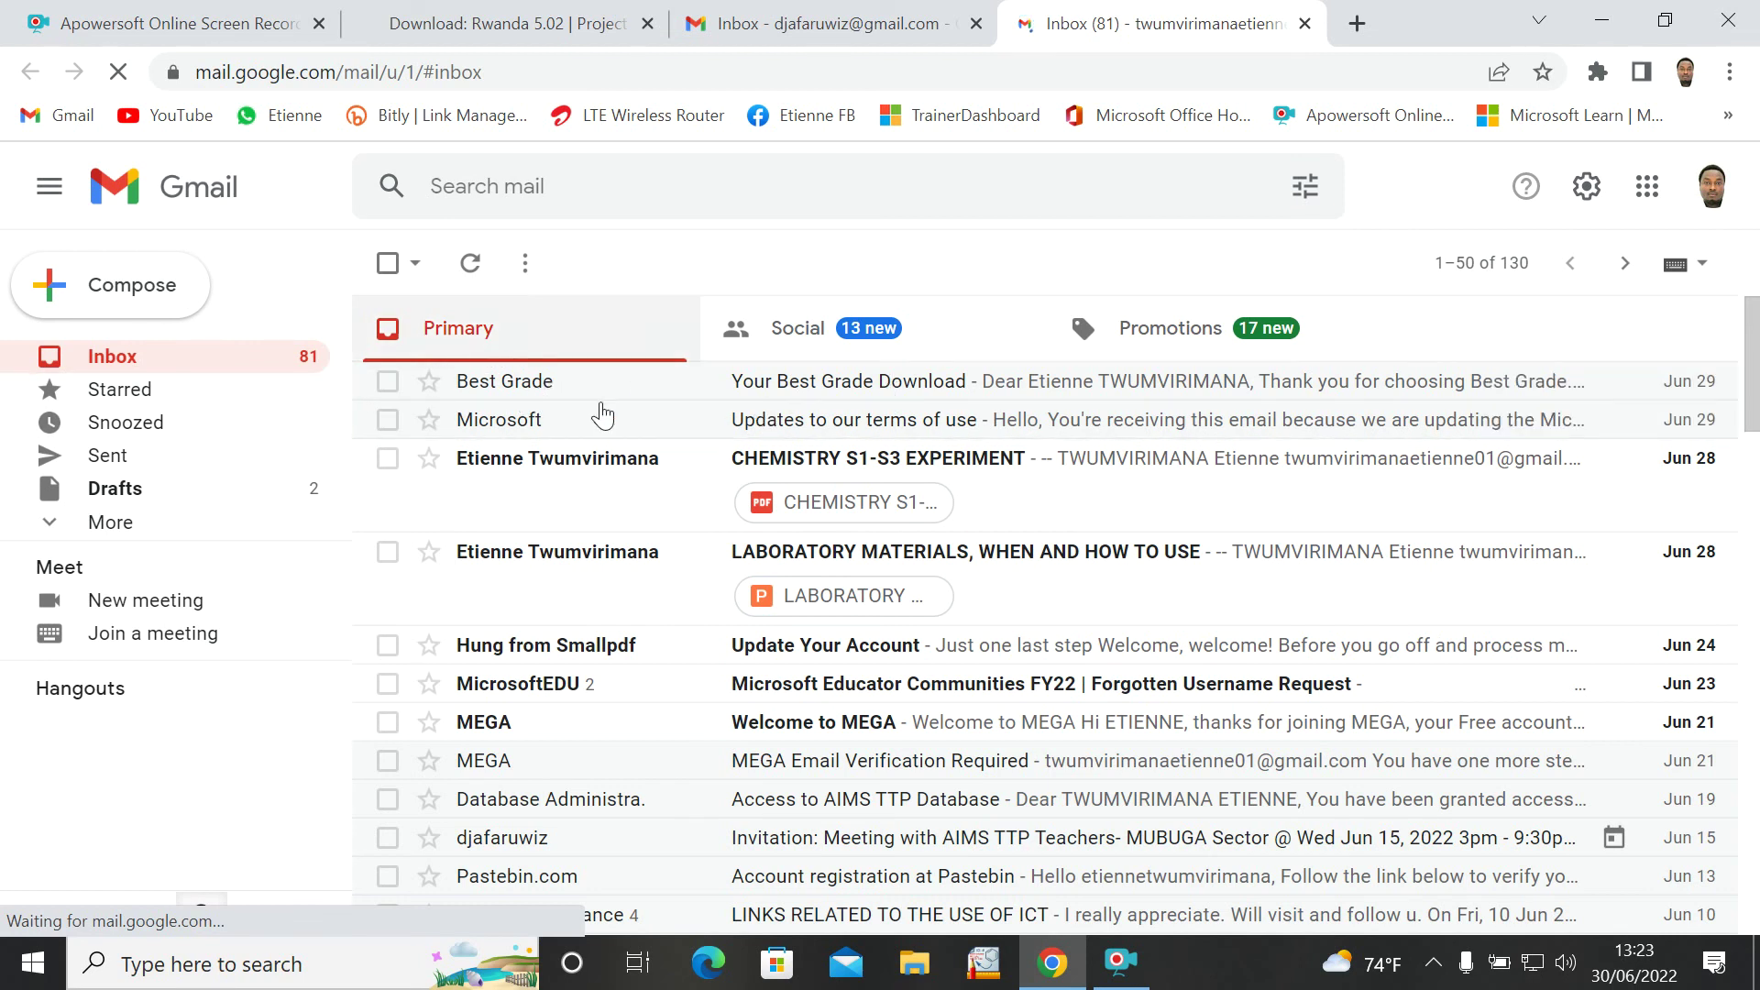
# - Recheck the Rwanda 5.02 download form, then open the message "Your Best Grade Download" in the second account's inbox
pyautogui.click(511, 24)
pyautogui.scroll(-5, 396, 740)
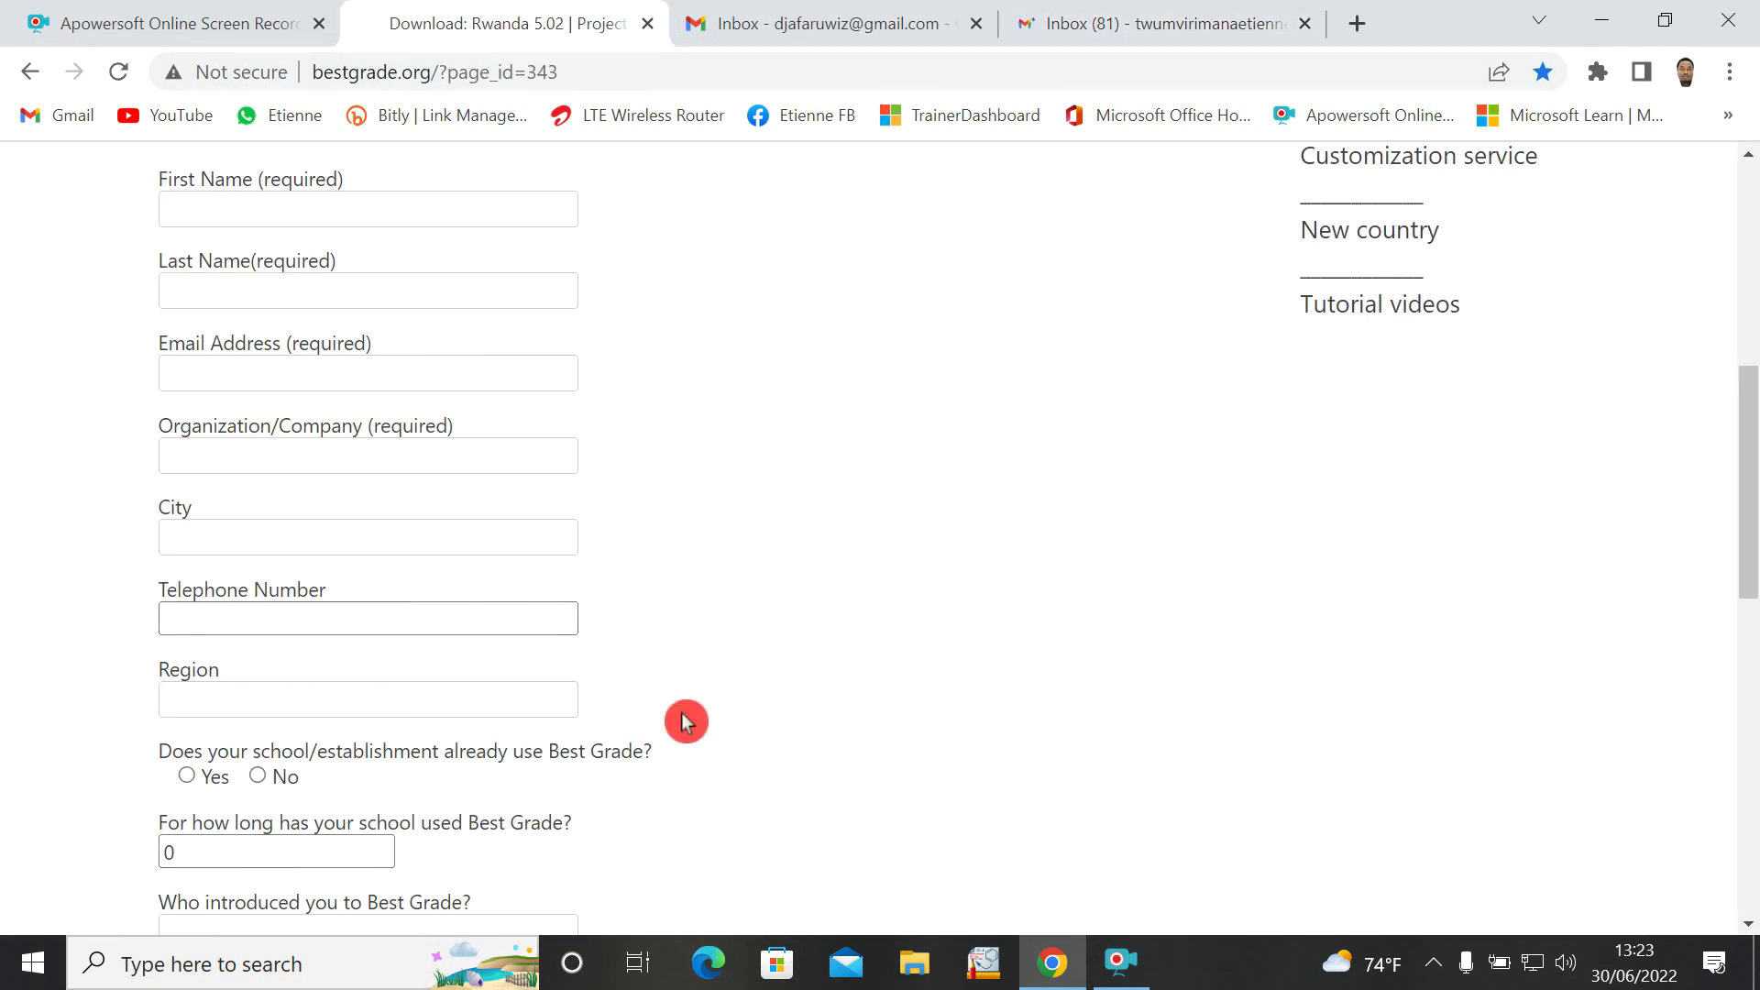
pyautogui.scroll(-5, 417, 681)
pyautogui.click(1109, 37)
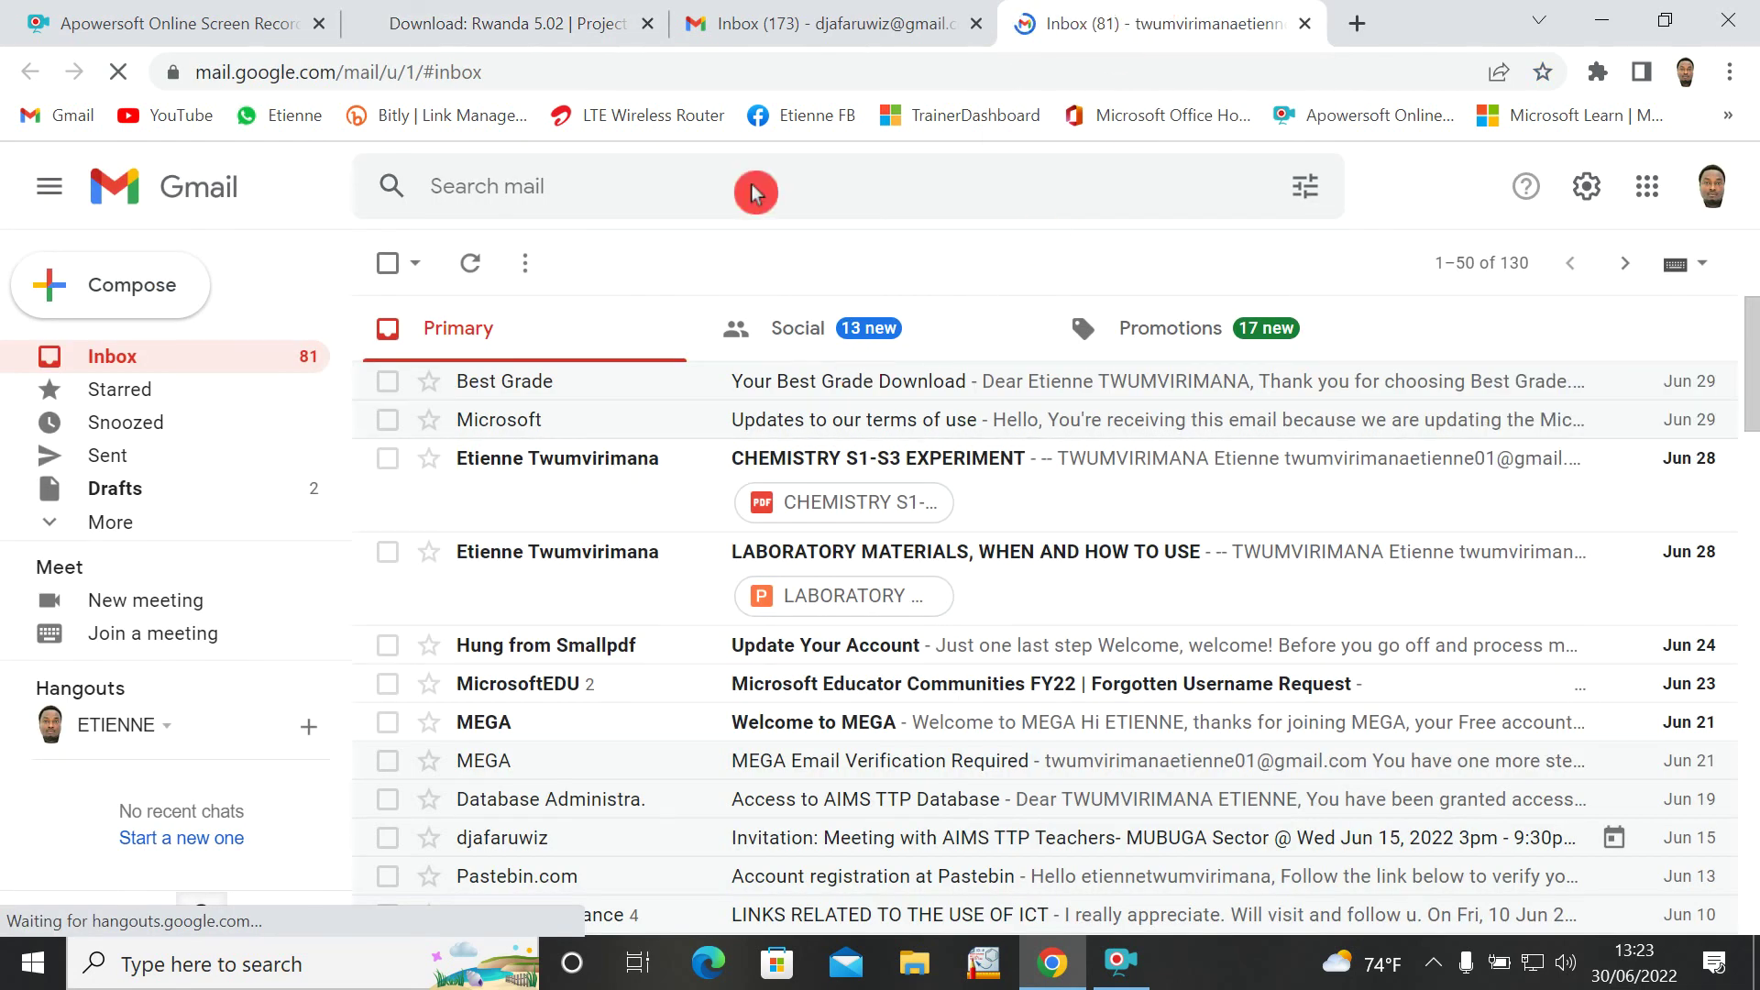
pyautogui.click(762, 398)
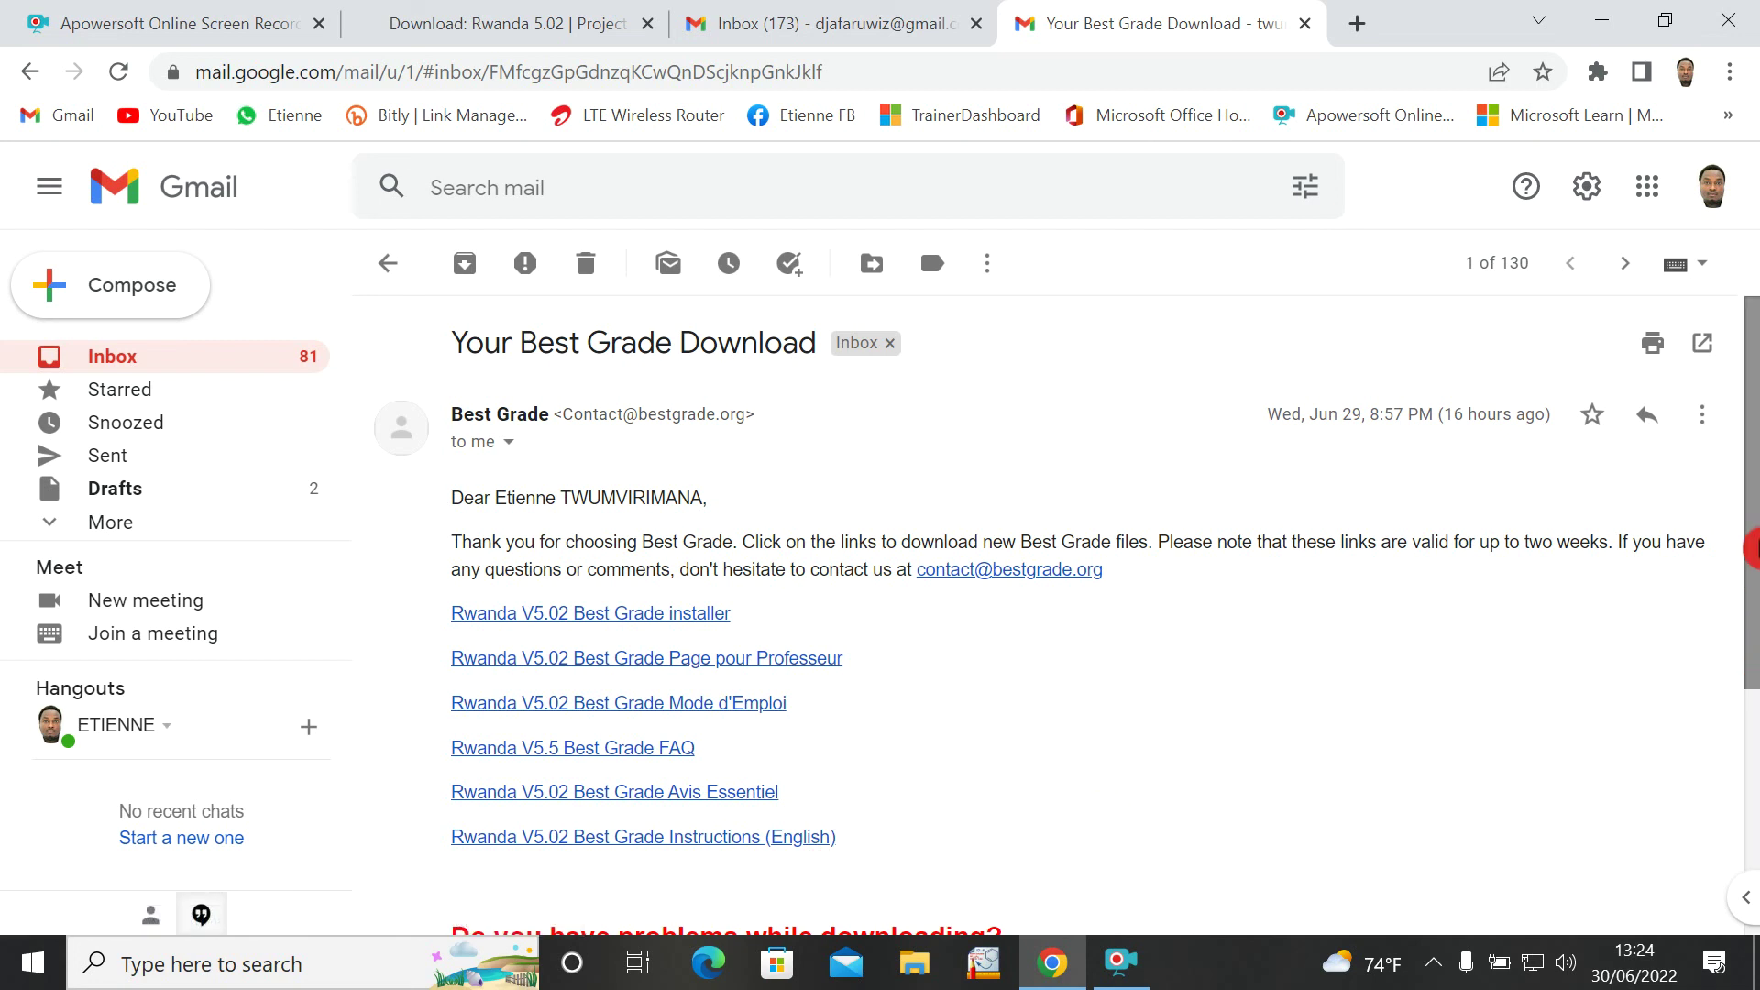
# - Review the links in the Best Grade message and download the Rwanda V5.02 Best Grade installer
pyautogui.moveTo(1752, 576); pyautogui.dragTo(1753, 781)
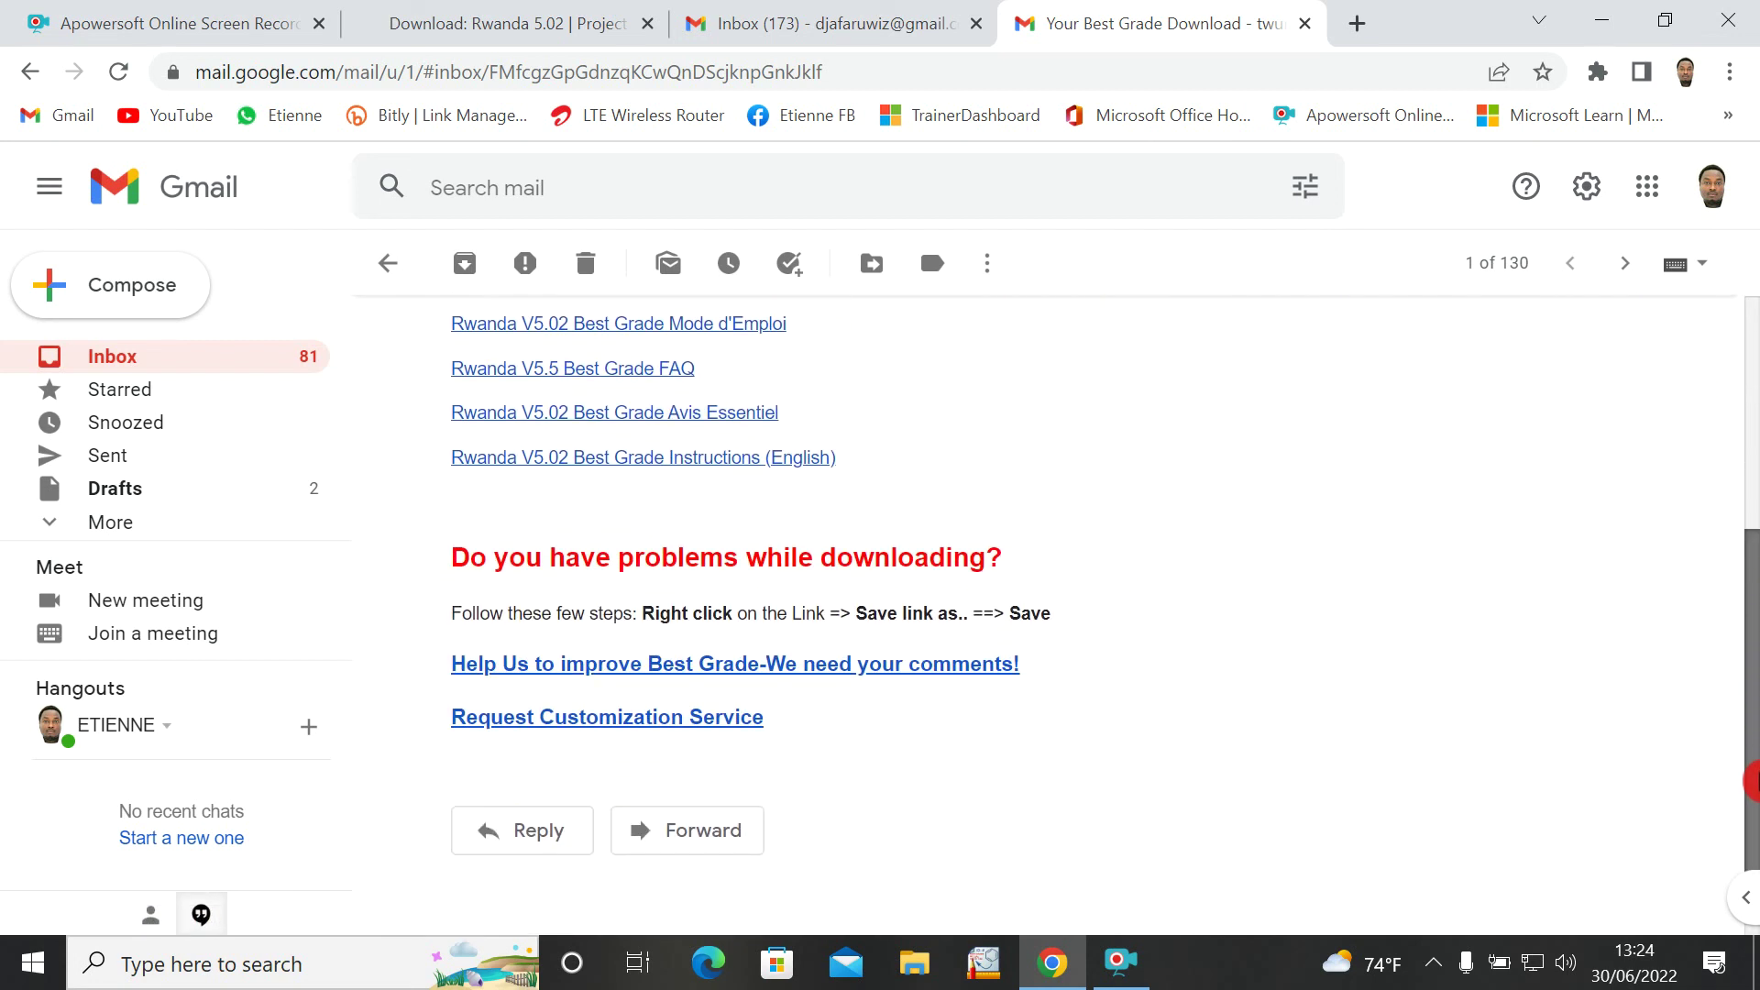
pyautogui.moveTo(1752, 781); pyautogui.dragTo(1753, 631)
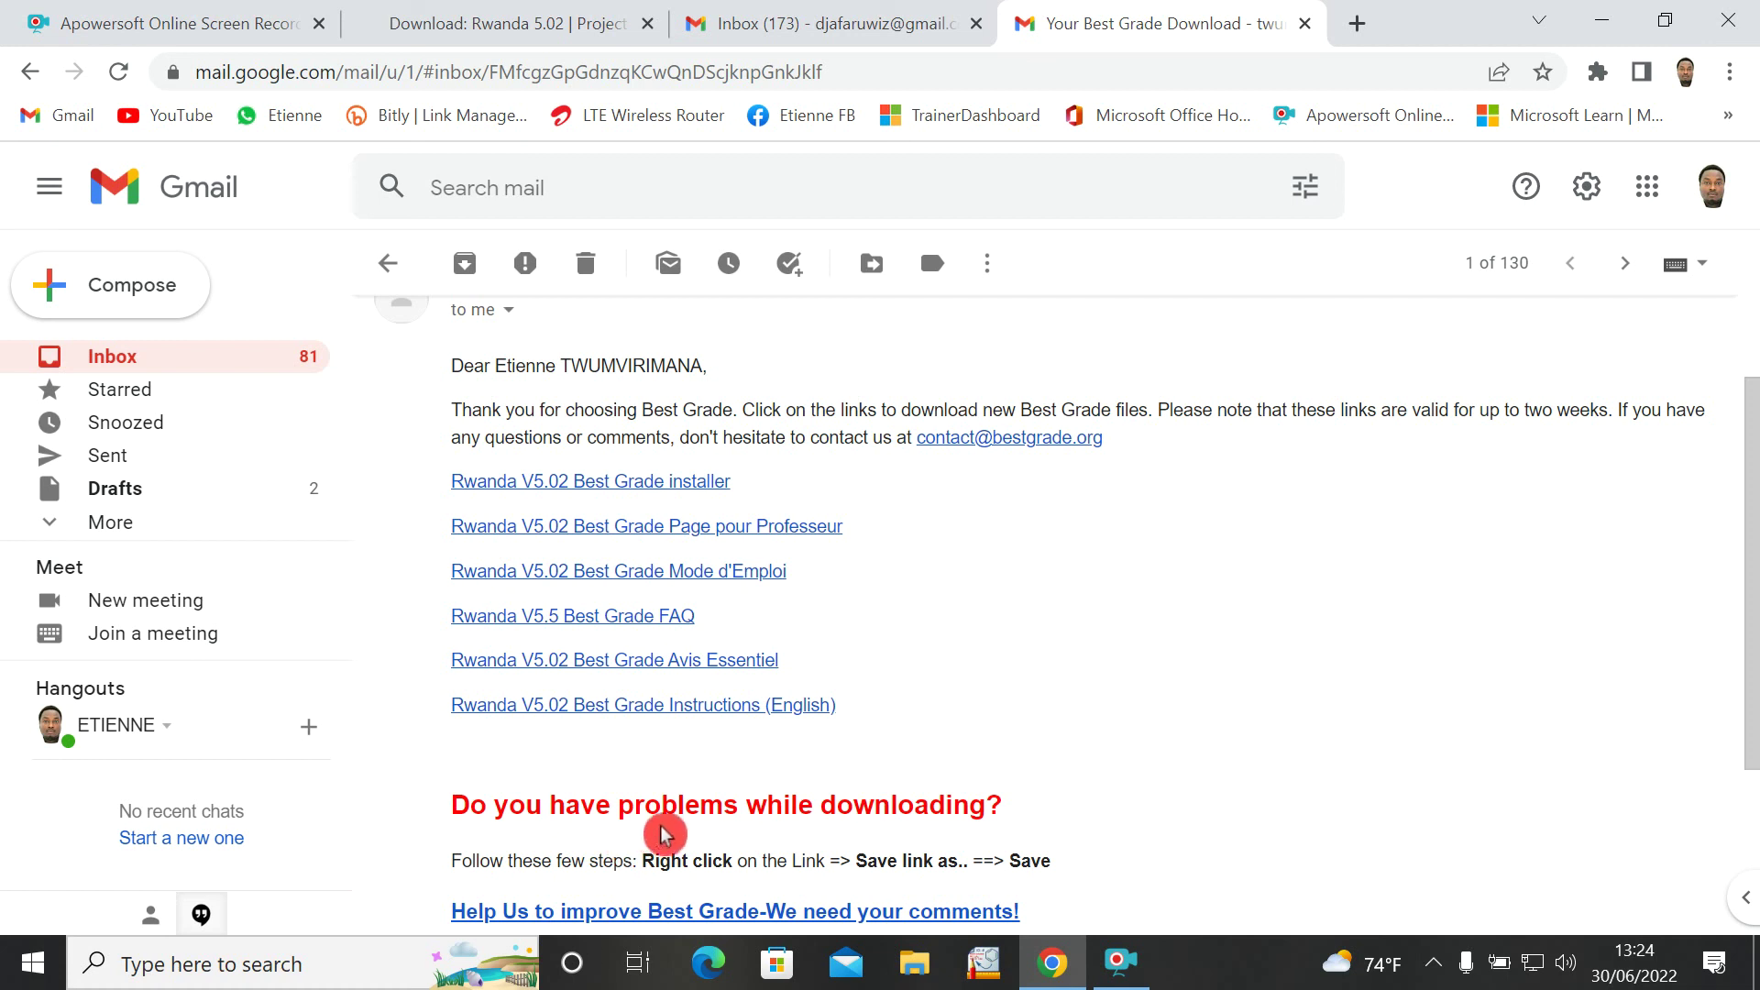
pyautogui.scroll(-2, 1005, 787)
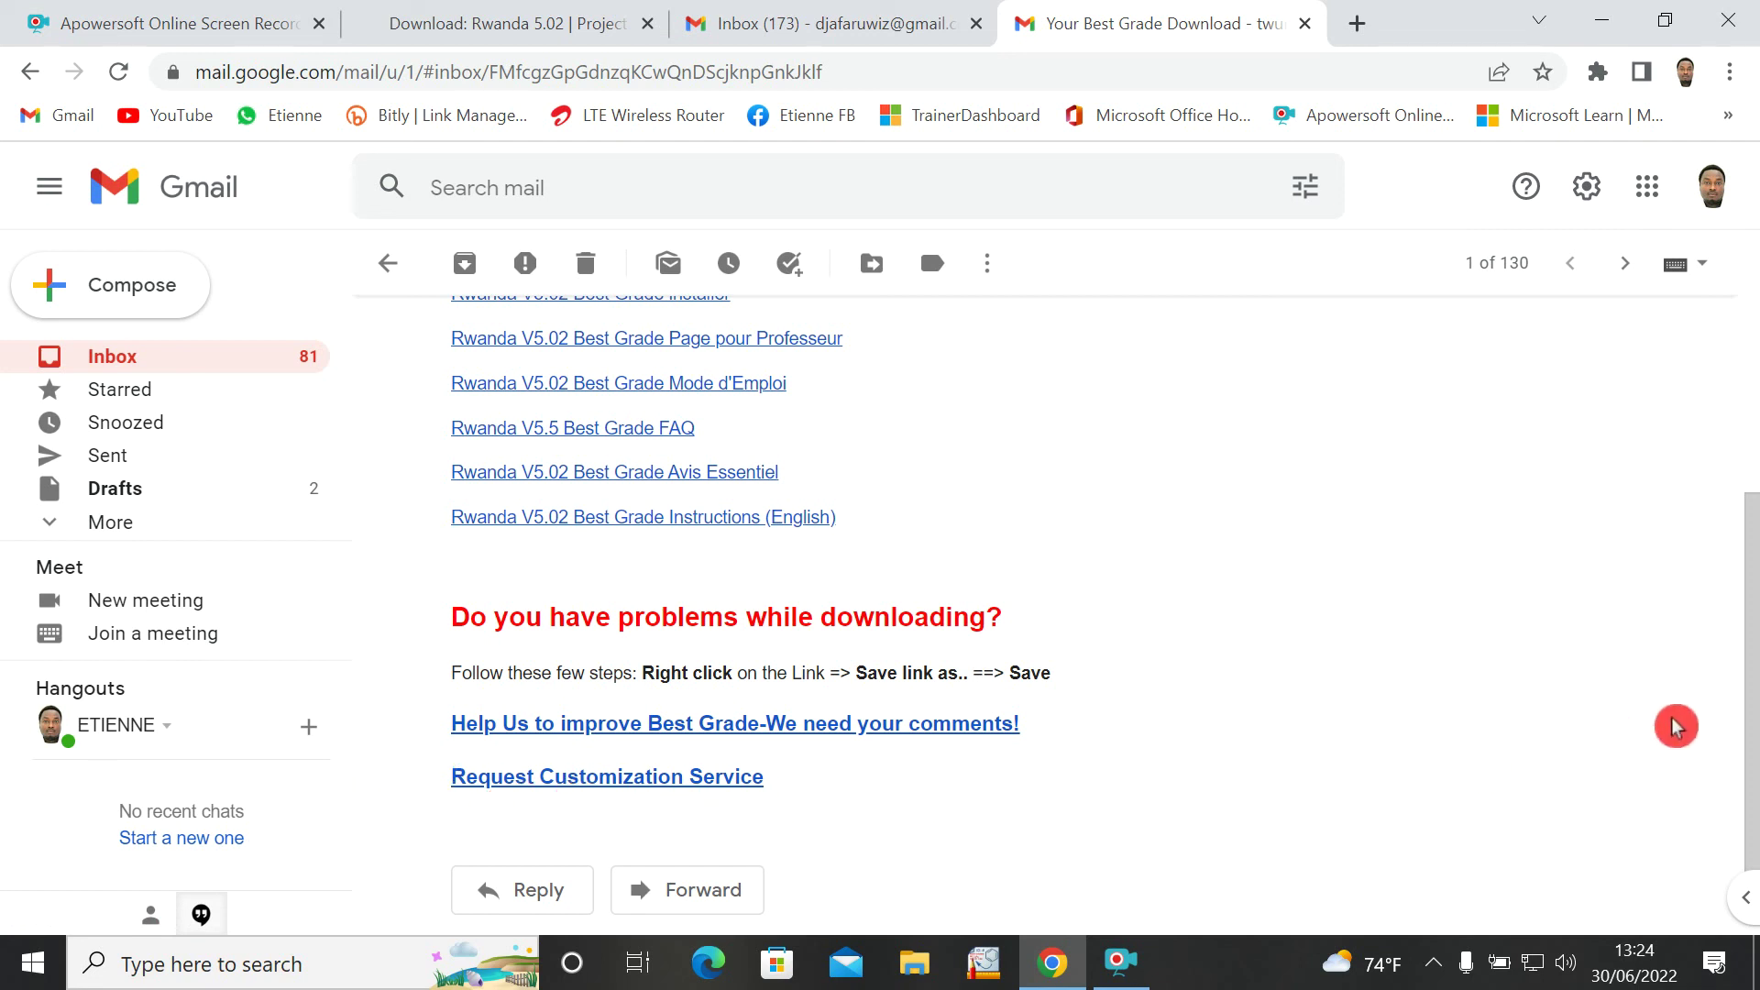
pyautogui.moveTo(1751, 694); pyautogui.dragTo(1748, 542)
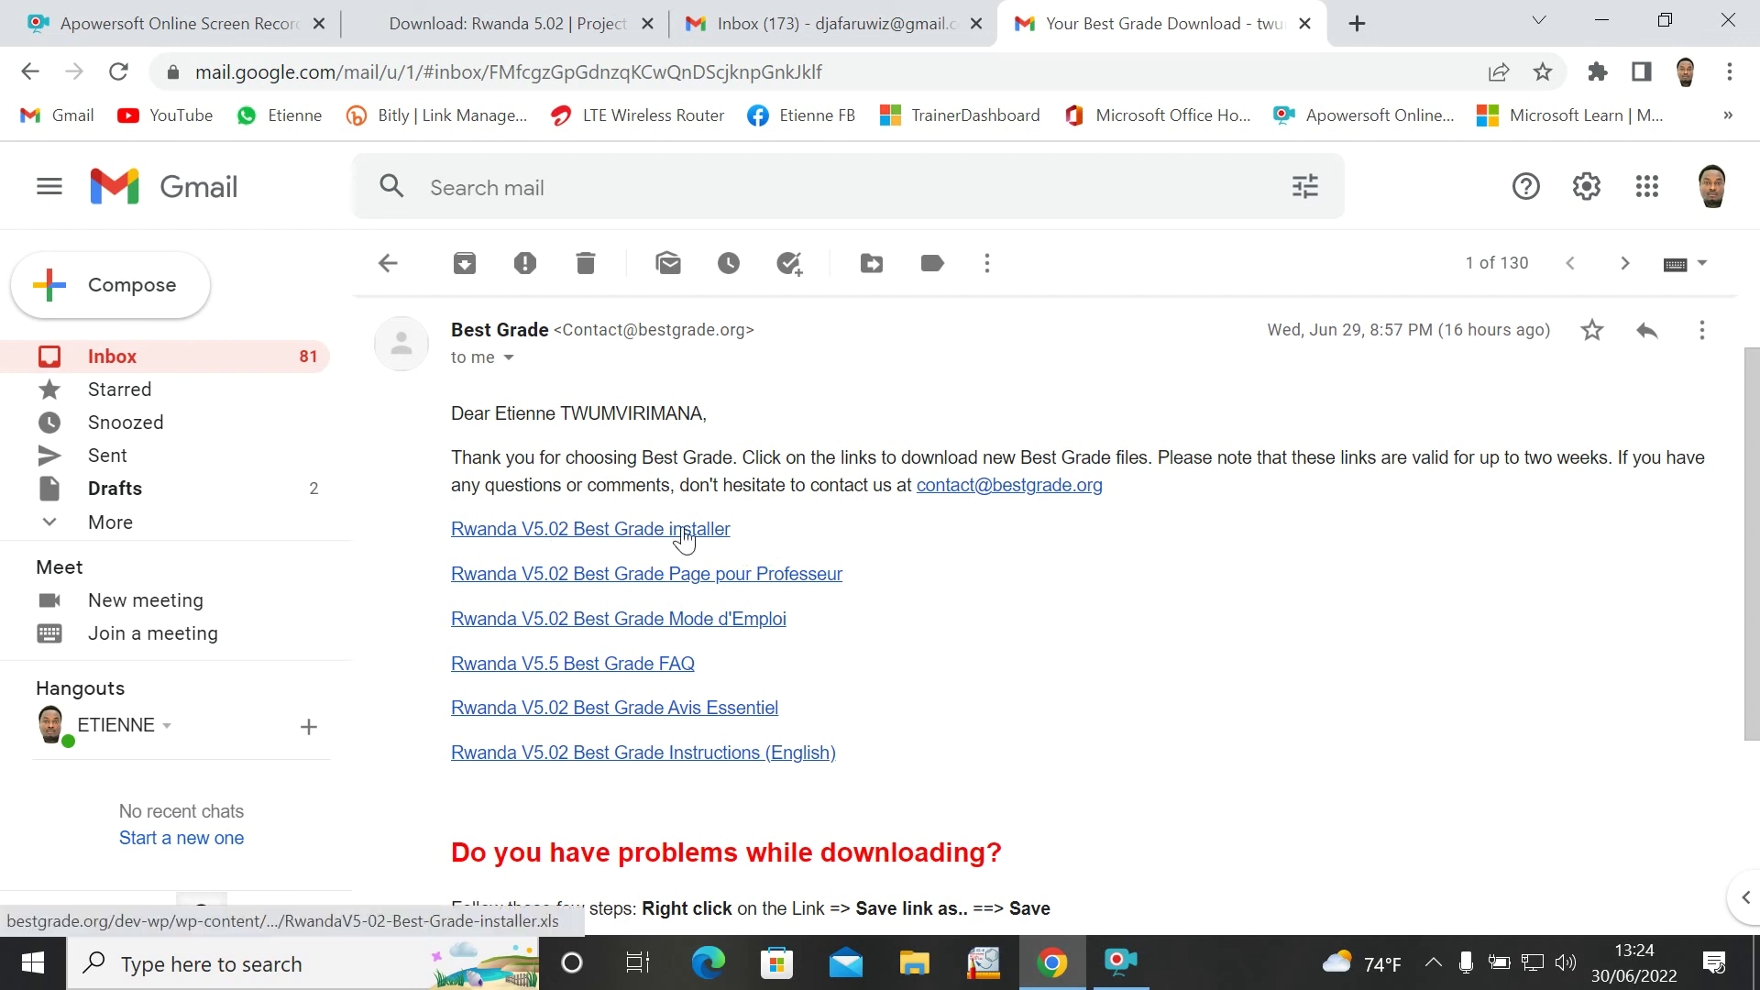
pyautogui.click(629, 541)
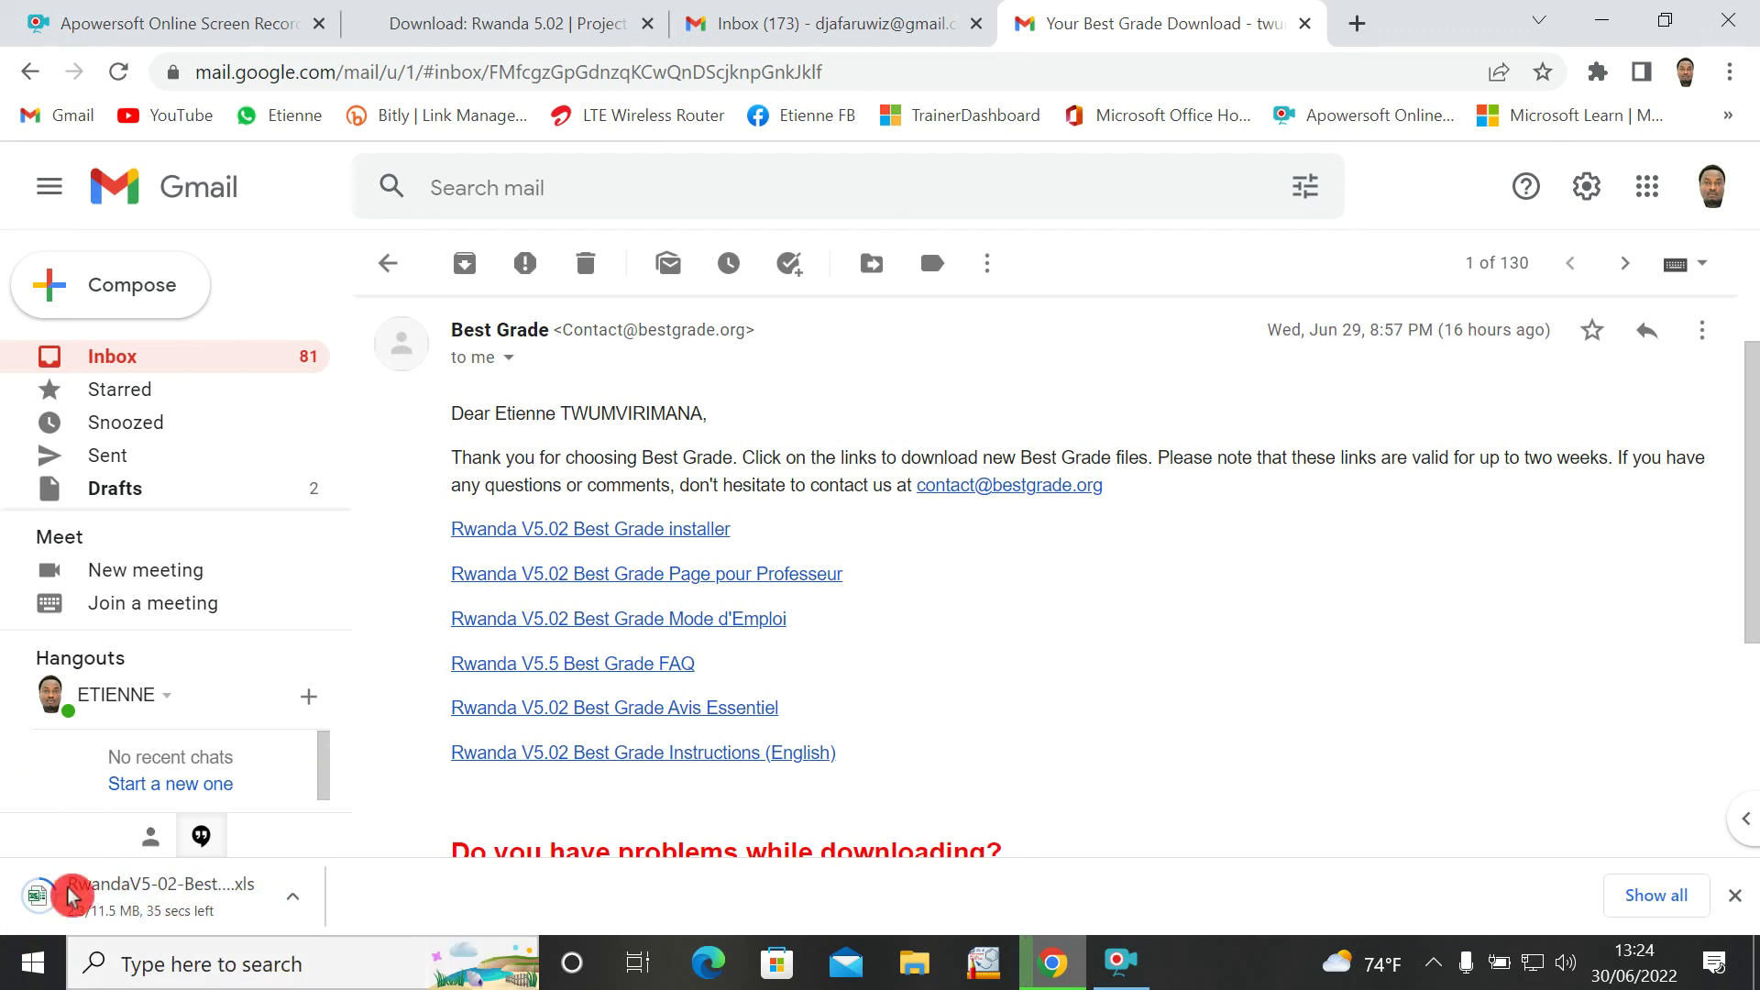
pyautogui.click(119, 924)
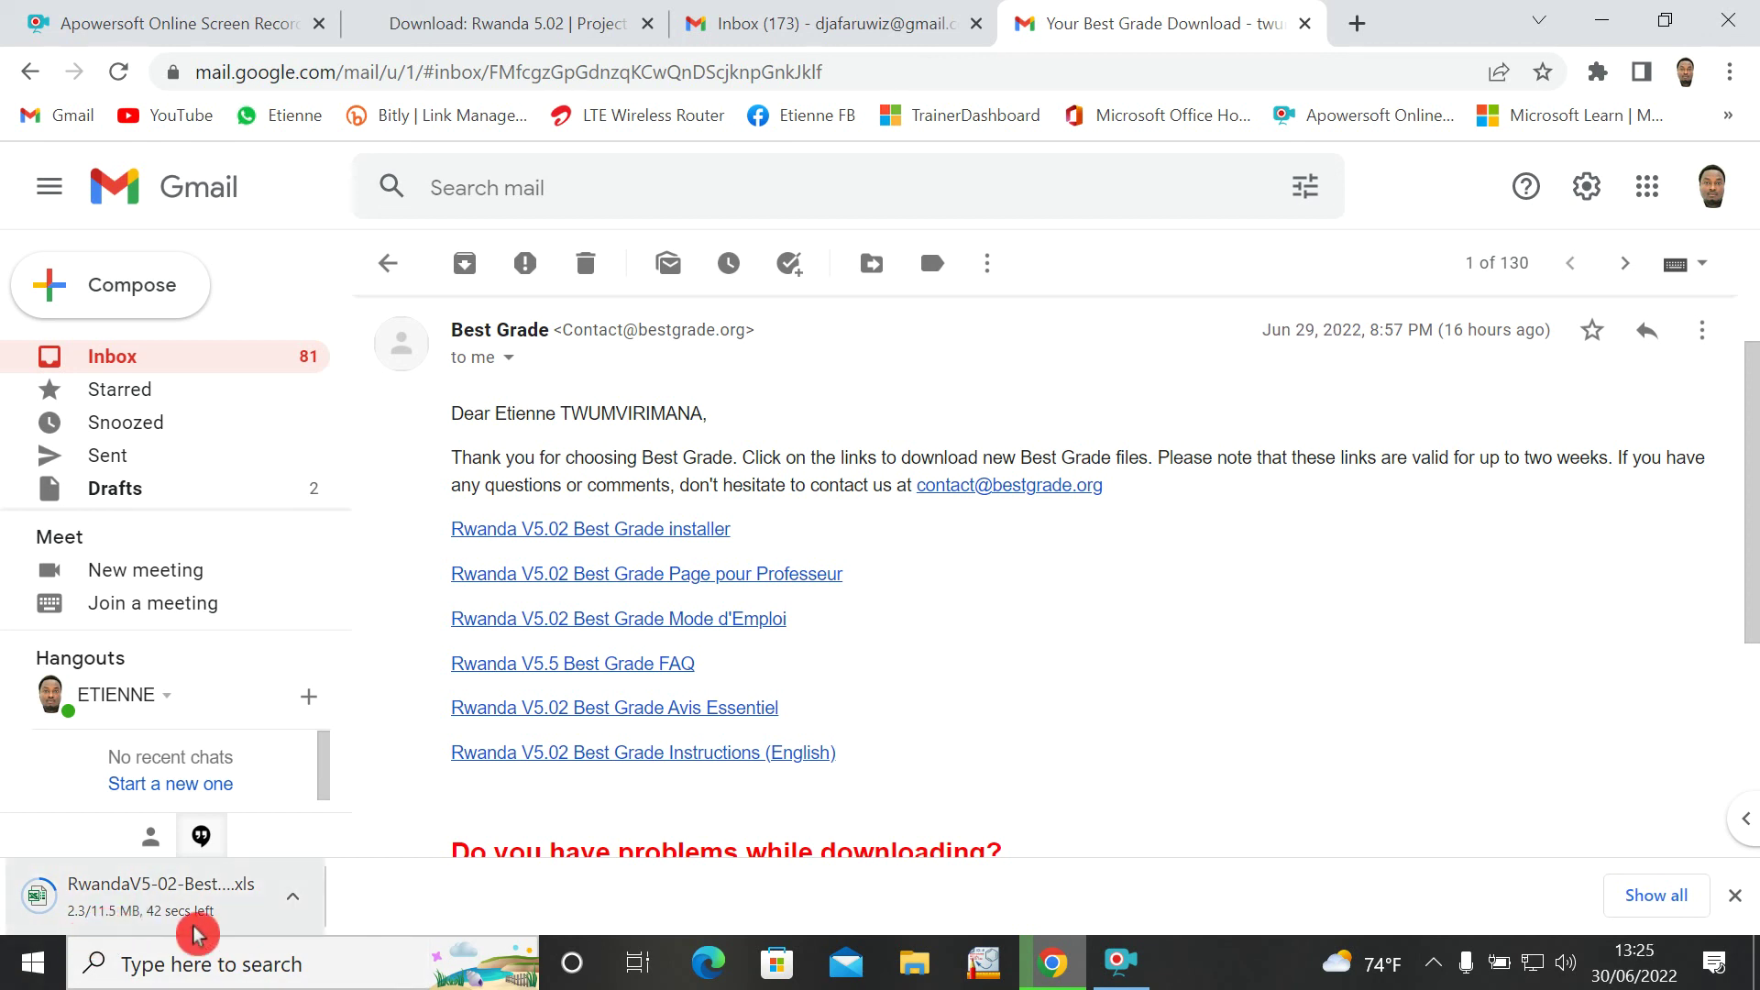
pyautogui.click(117, 926)
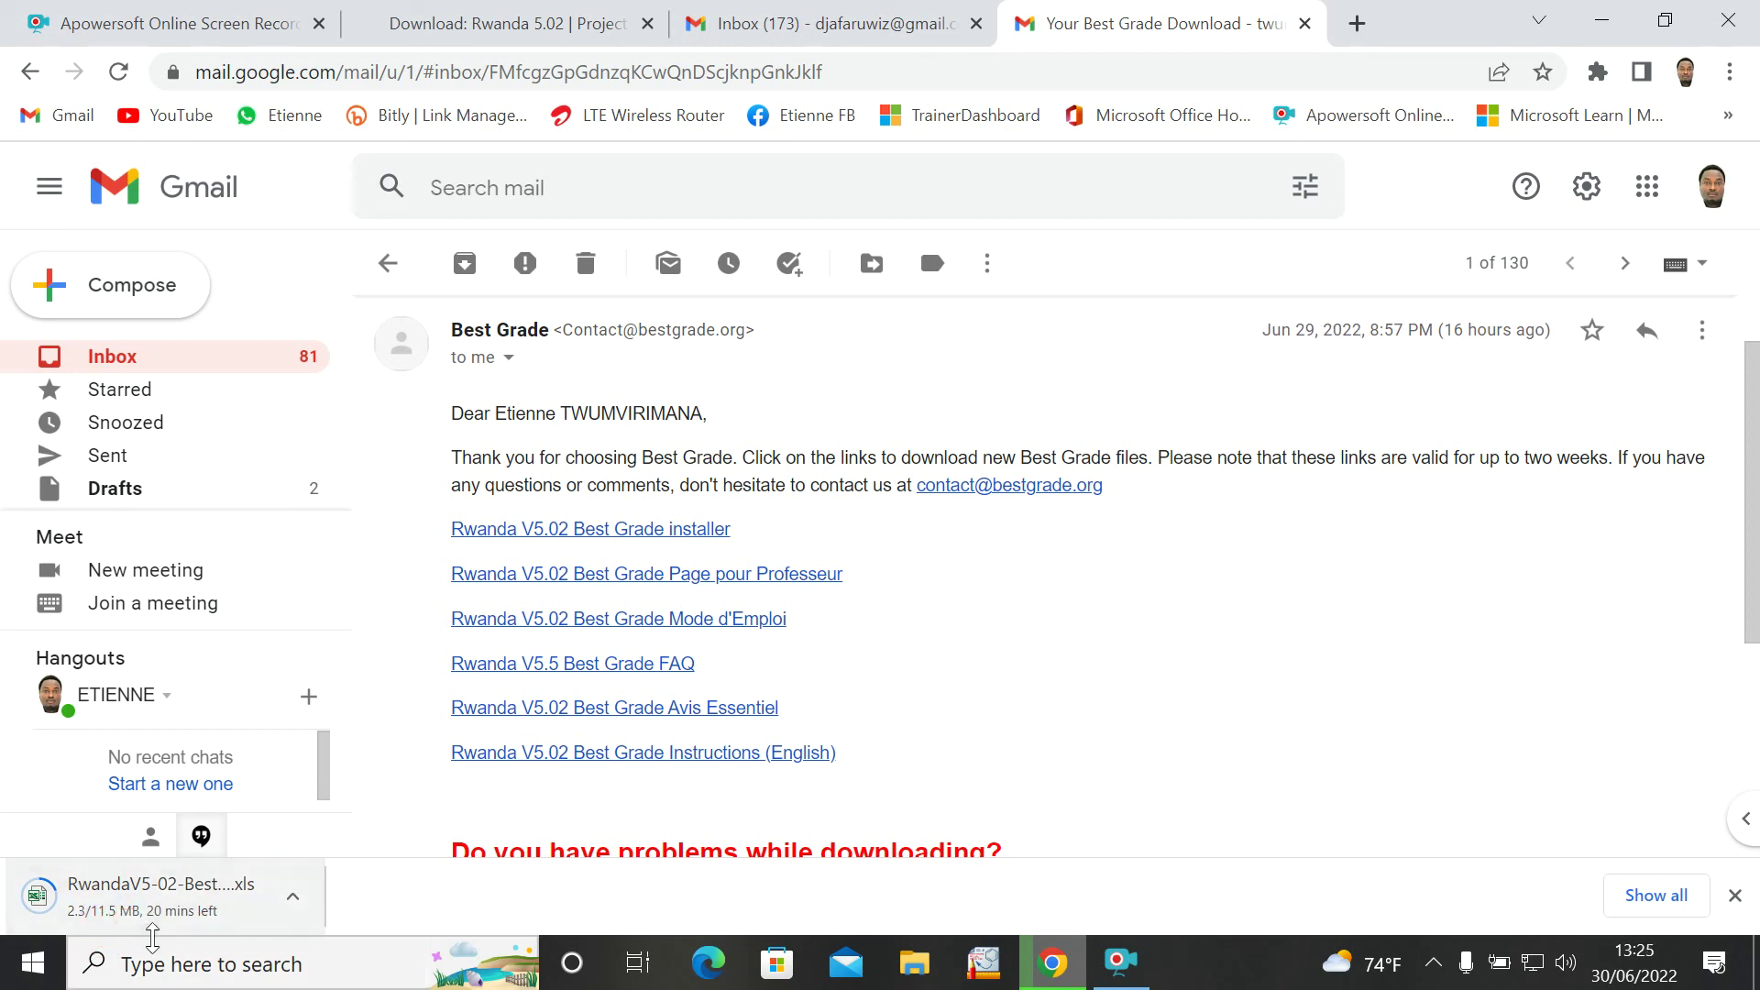
pyautogui.click(240, 882)
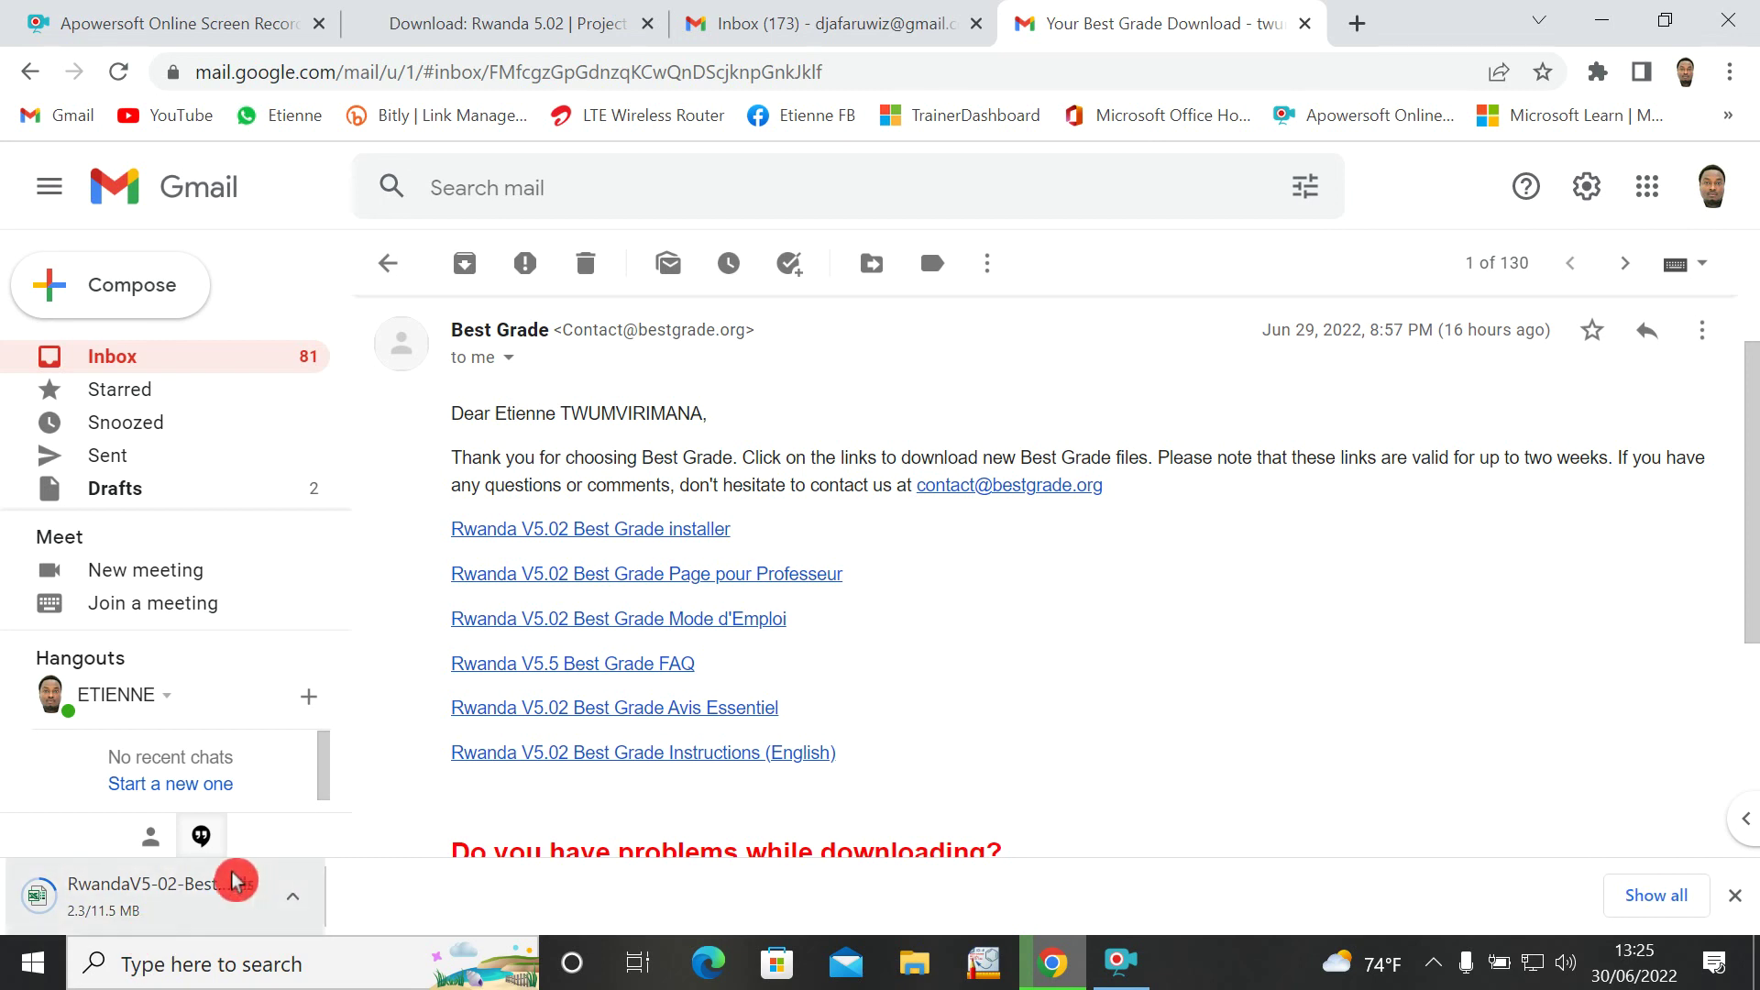
pyautogui.click(158, 925)
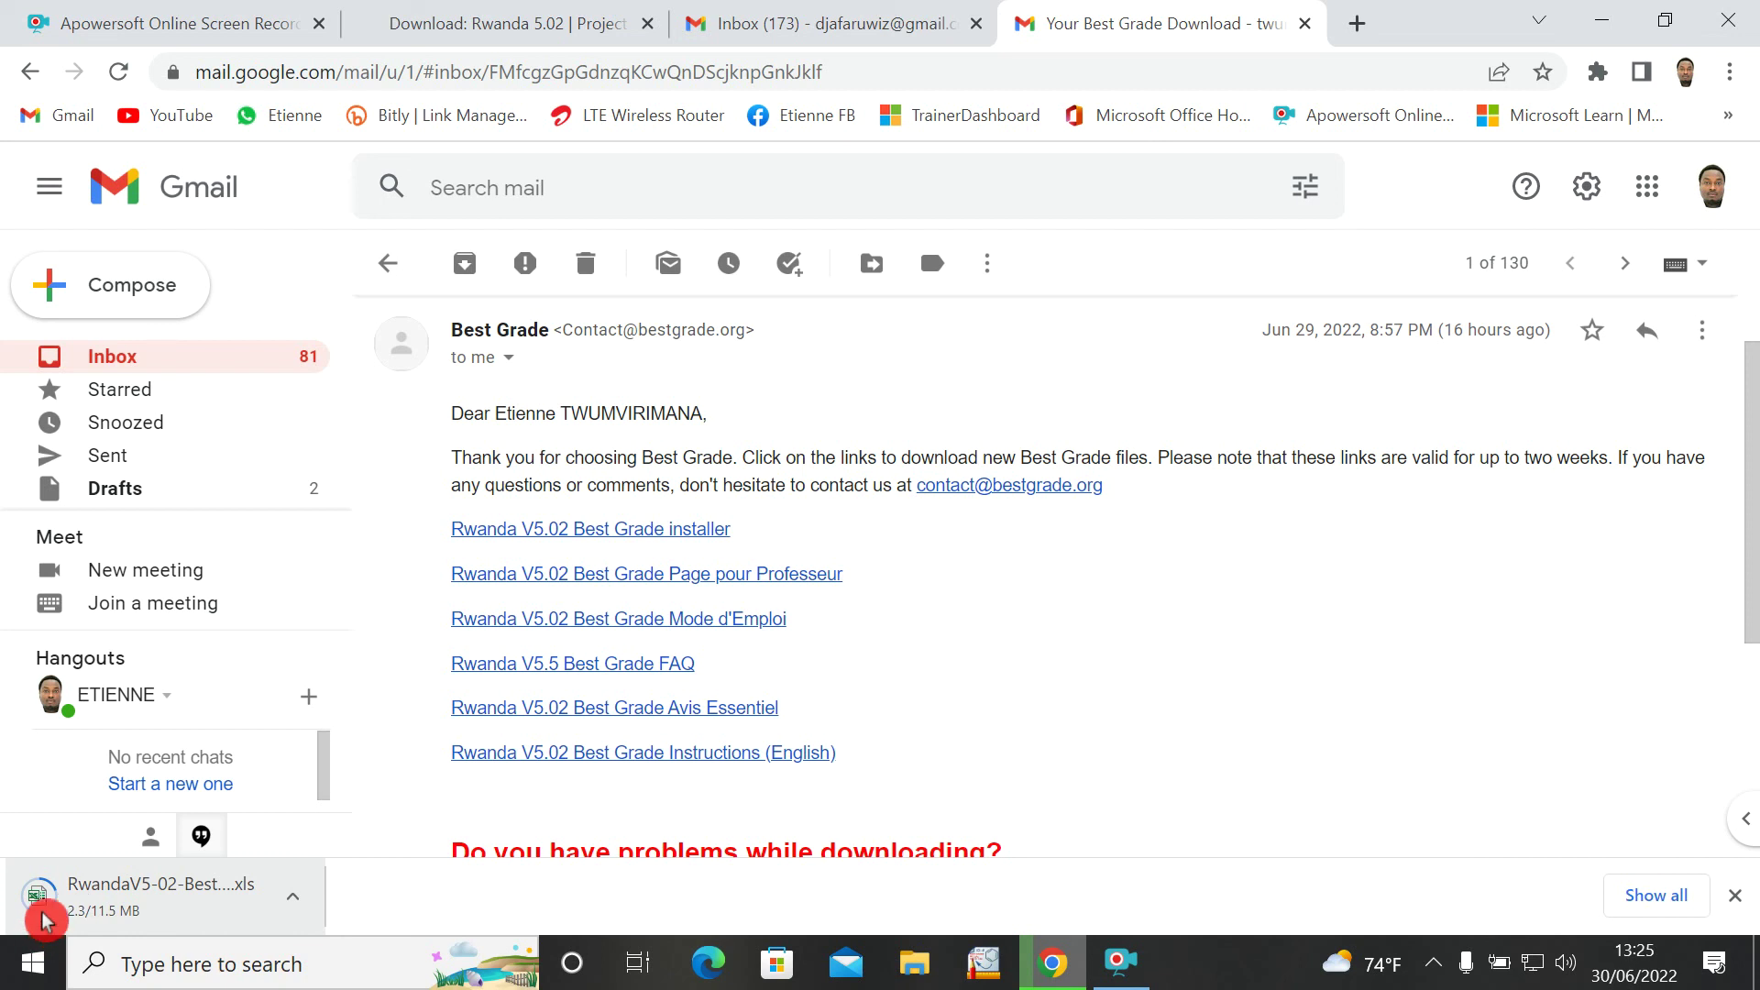
# - Show the desktop and move the RwandaV5-02-Best-Grade-installer file to an empty area away from the other icons
pyautogui.click(1614, 34)
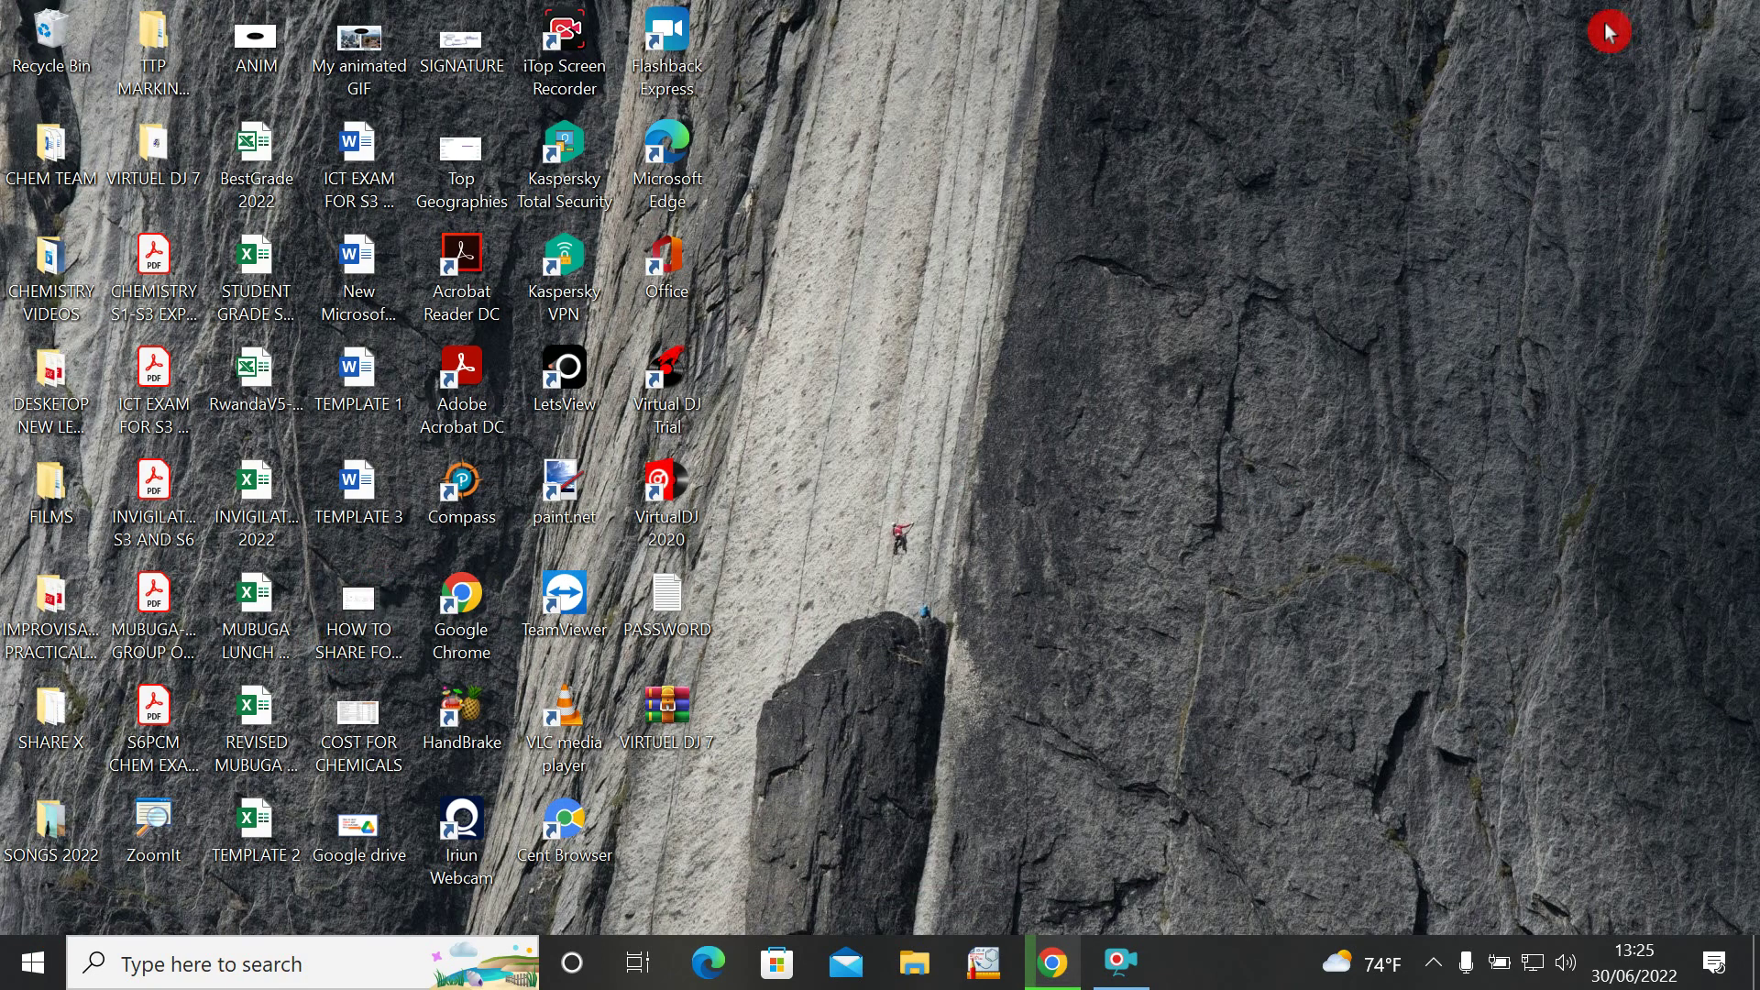
pyautogui.click(259, 394)
pyautogui.moveTo(258, 394); pyautogui.dragTo(1159, 312)
pyautogui.click(1175, 451)
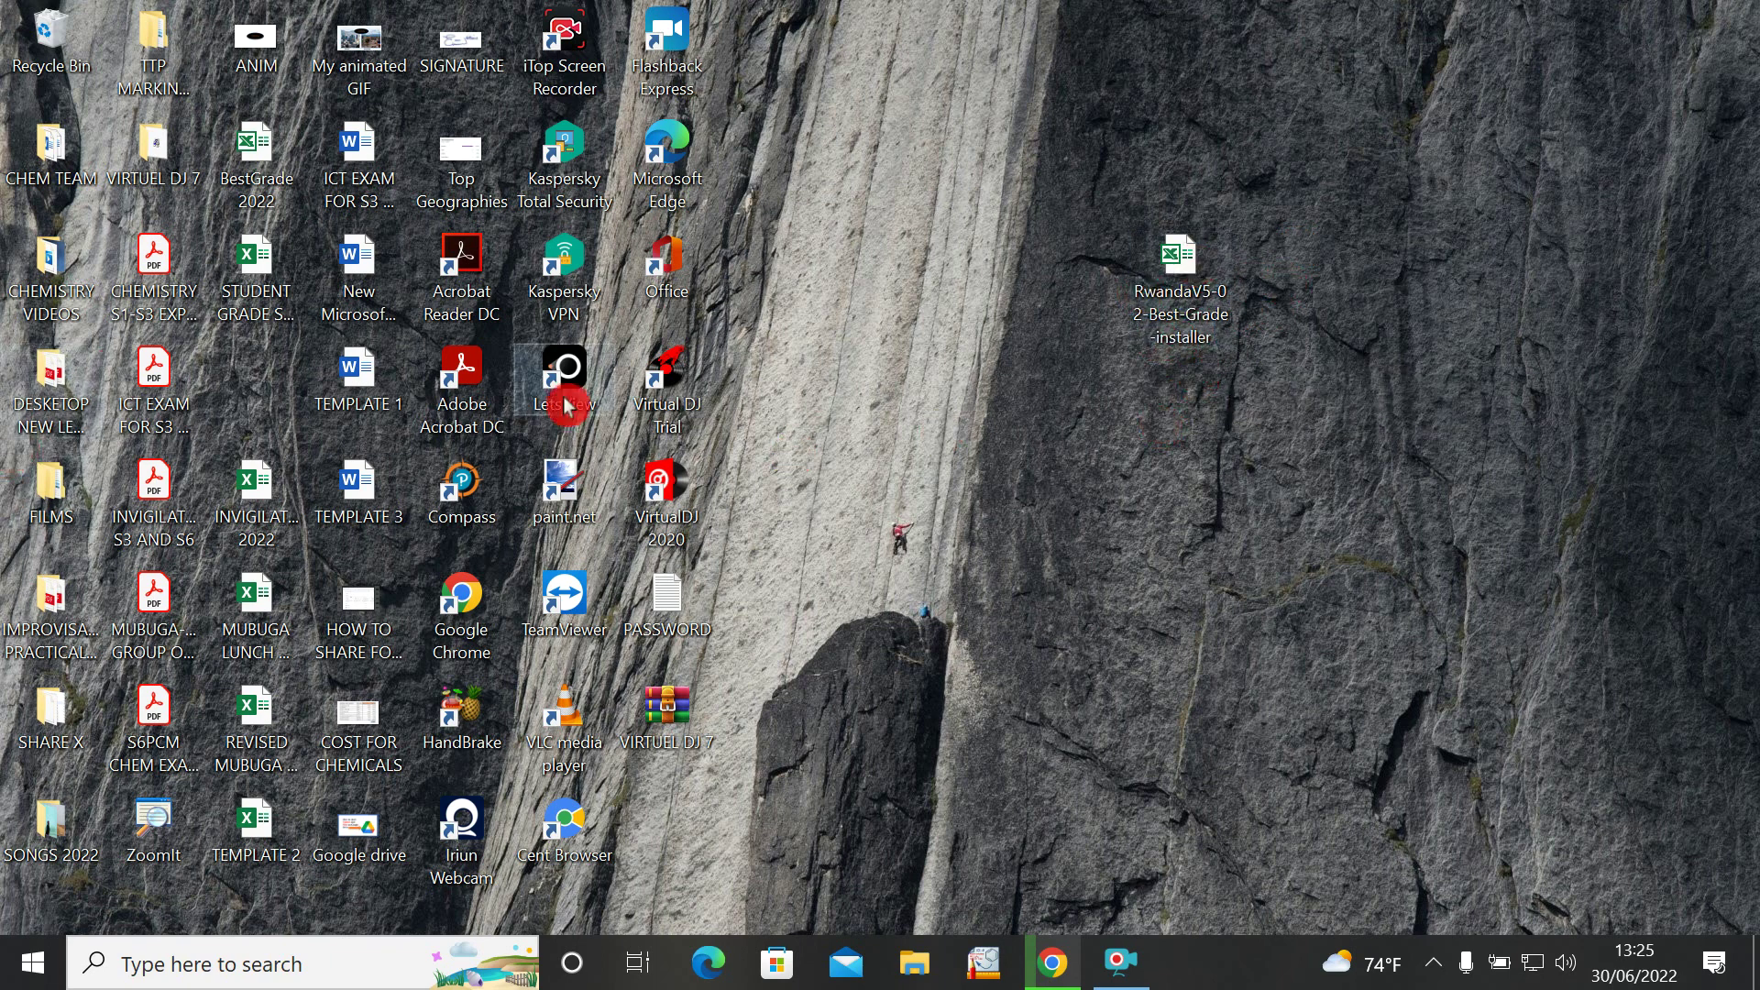
# - Open the Rwanda installer file in Excel, read its macro activation instructions and advance to the installation options
pyautogui.doubleClick(1193, 265)
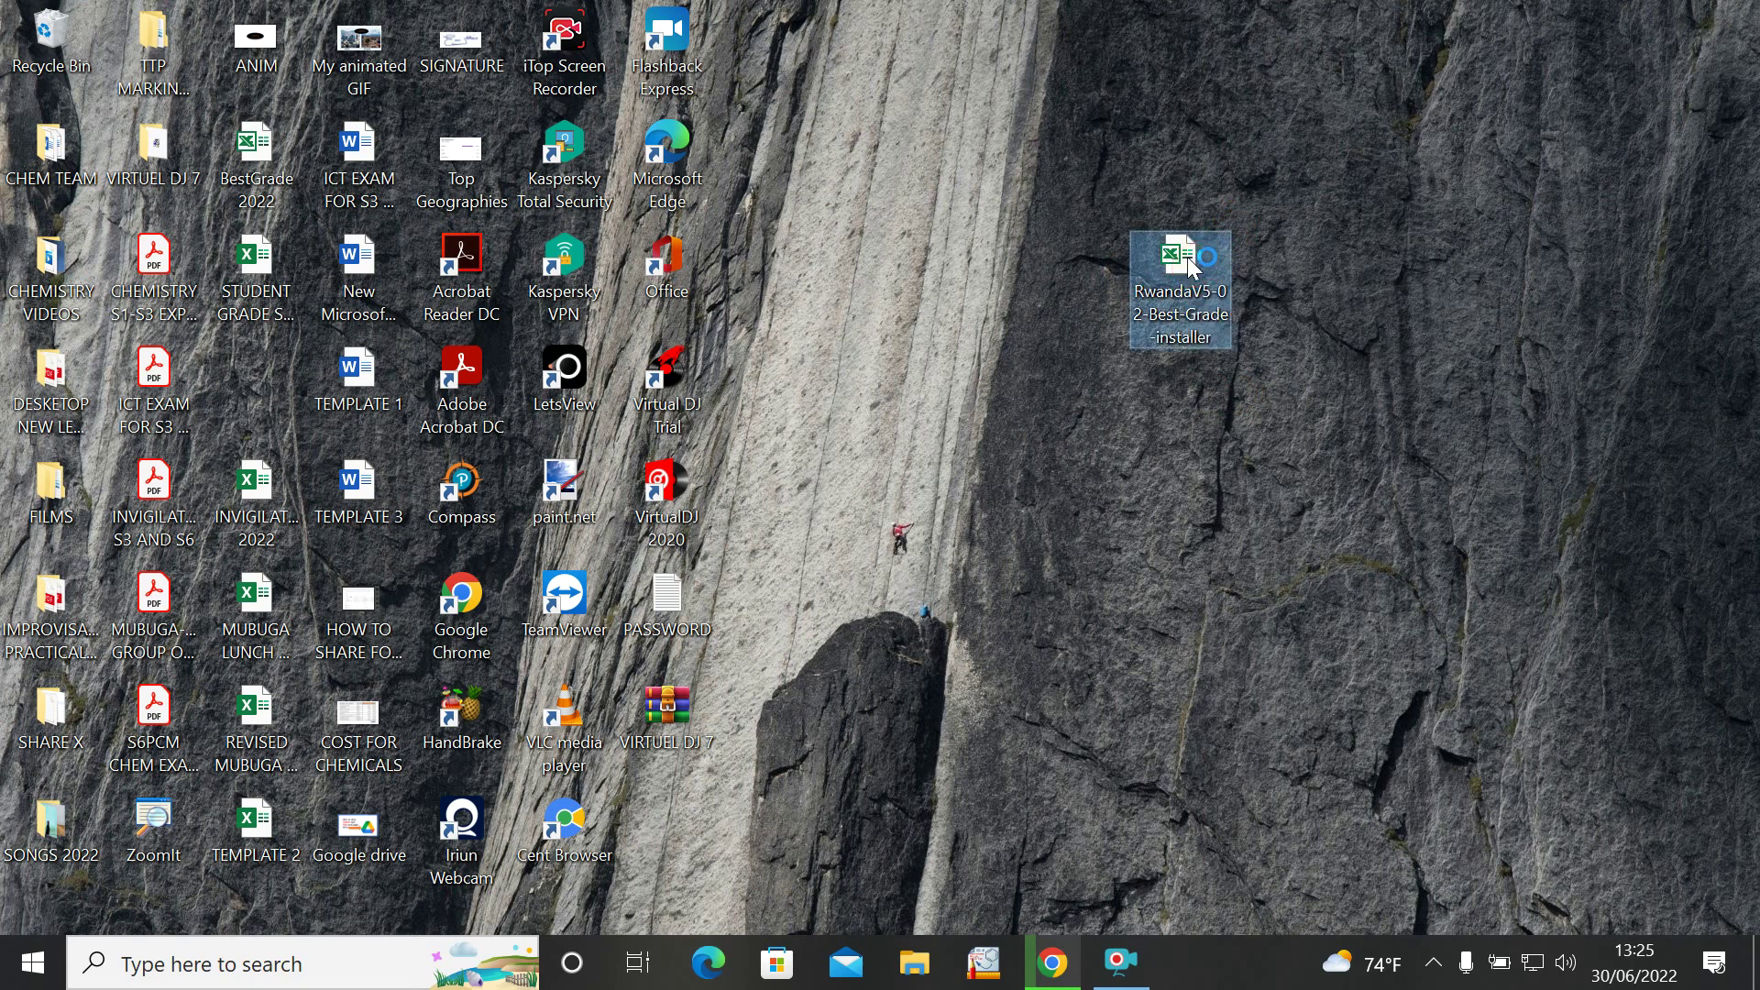
pyautogui.click(1193, 265)
pyautogui.click(1193, 265)
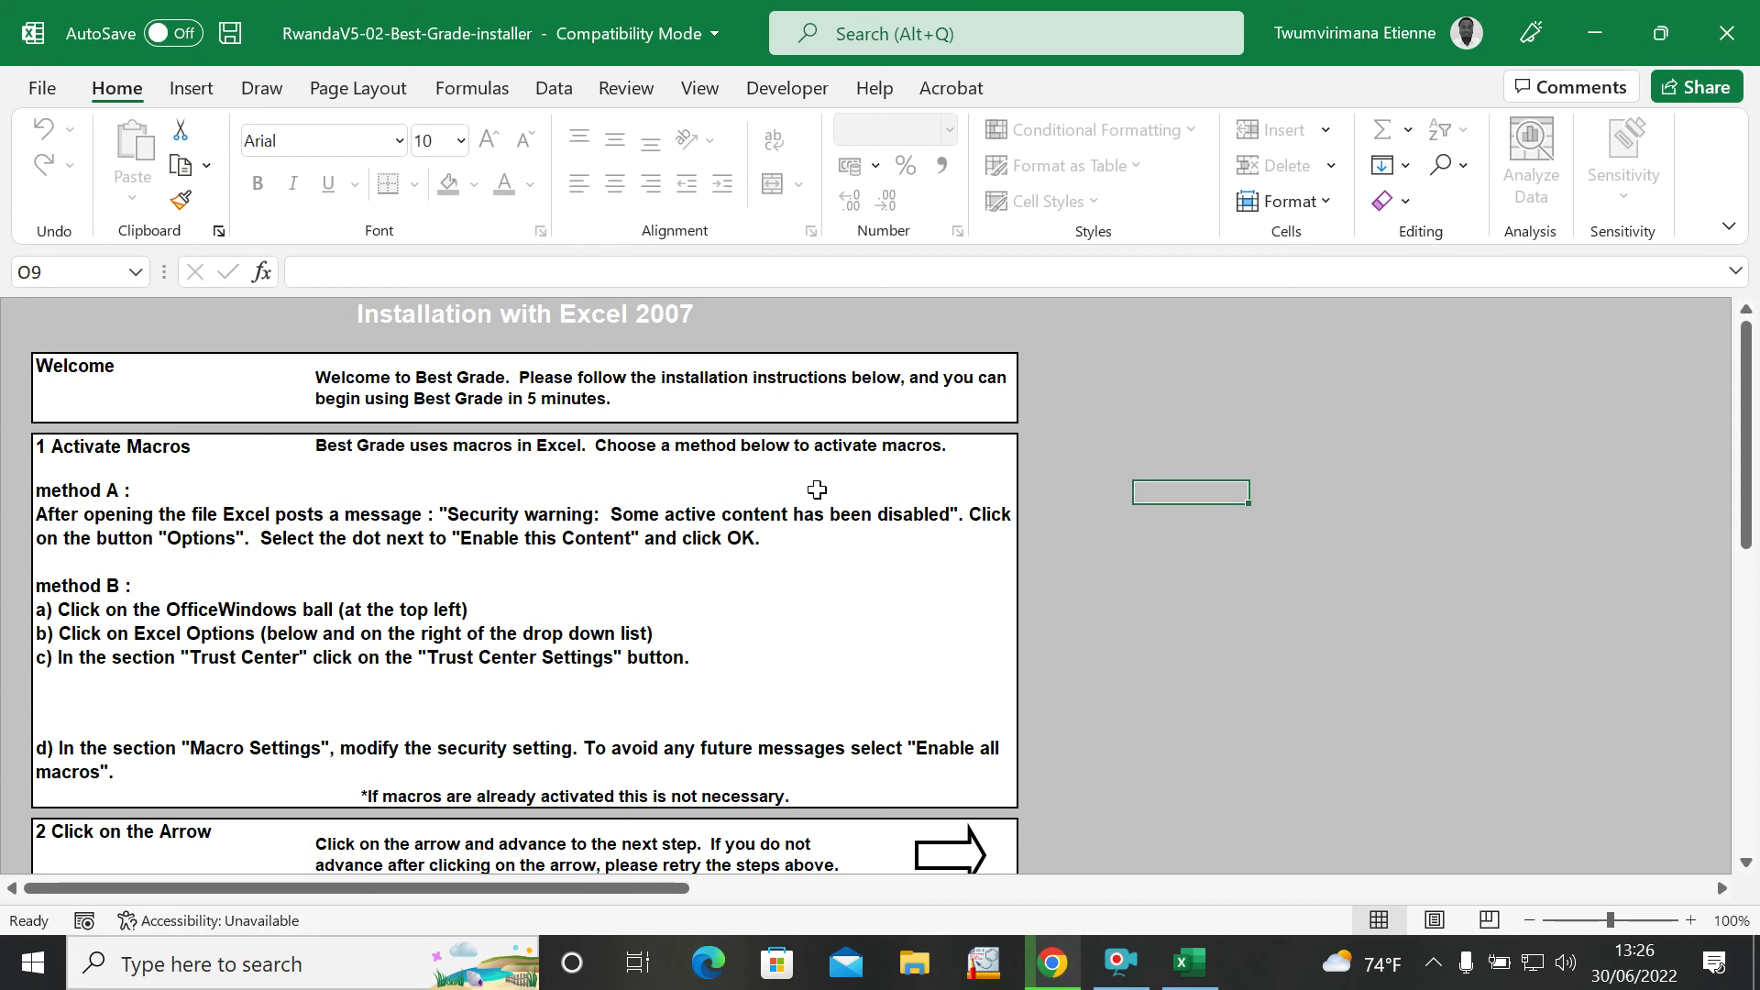
pyautogui.click(1744, 421)
pyautogui.moveTo(1744, 421); pyautogui.dragTo(1744, 467)
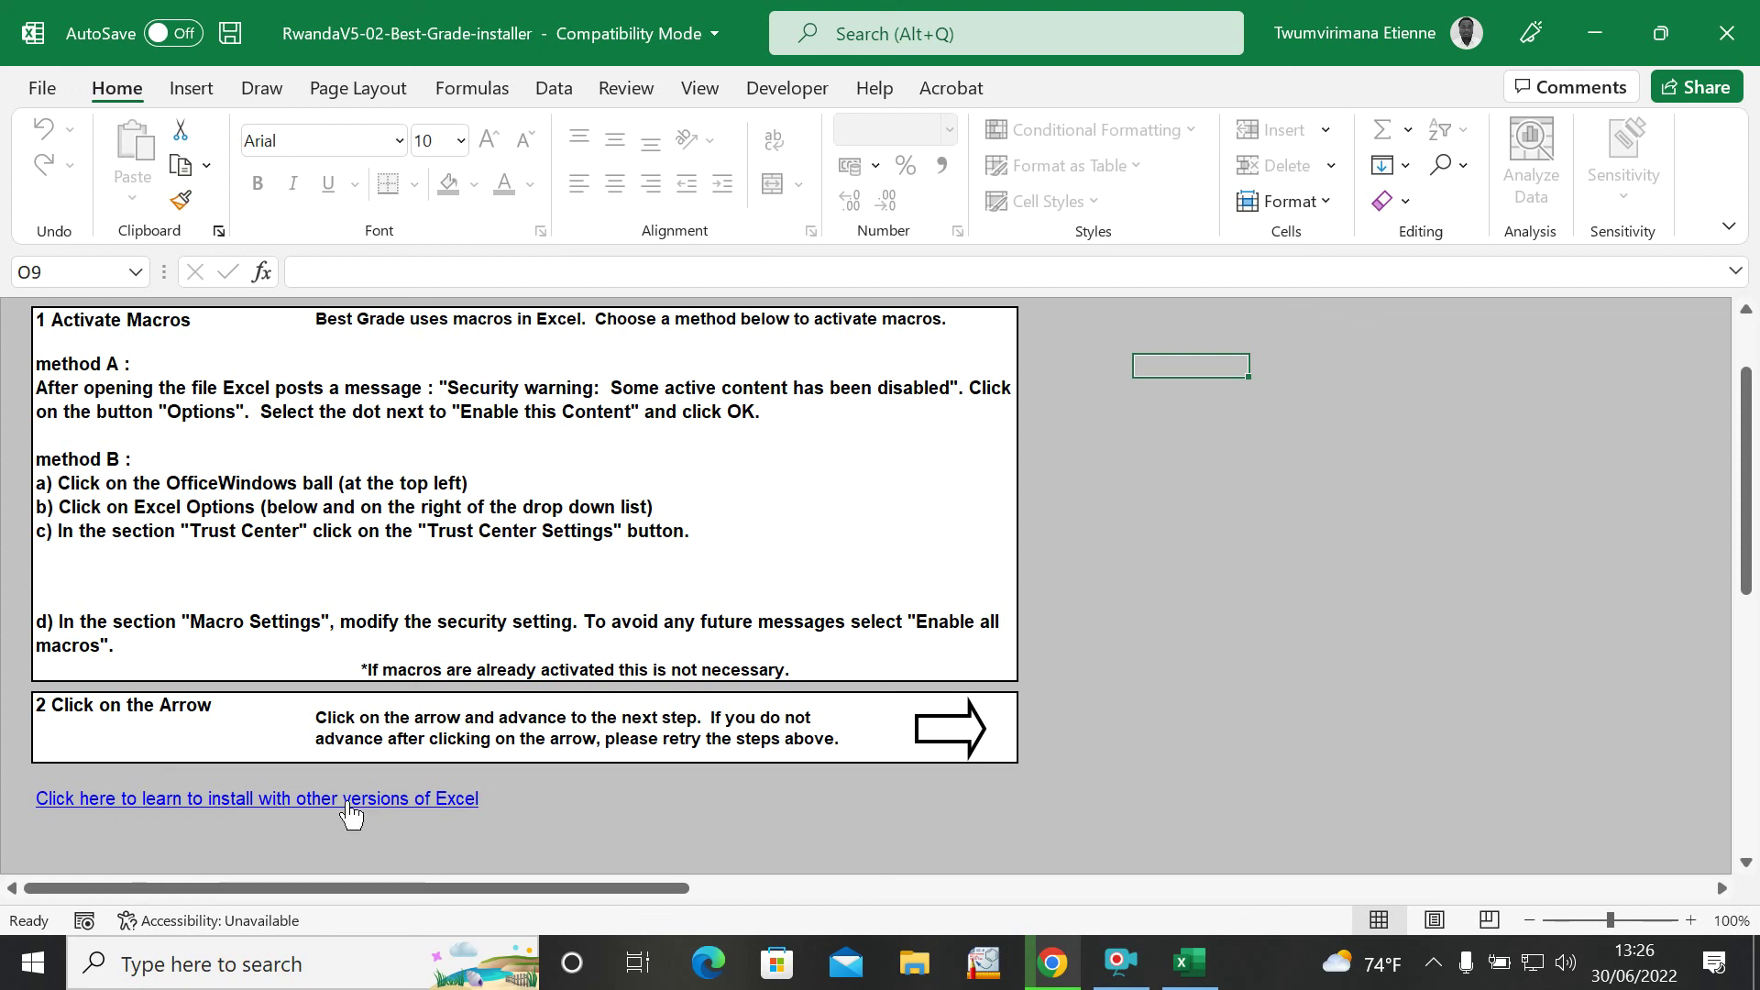
pyautogui.click(950, 742)
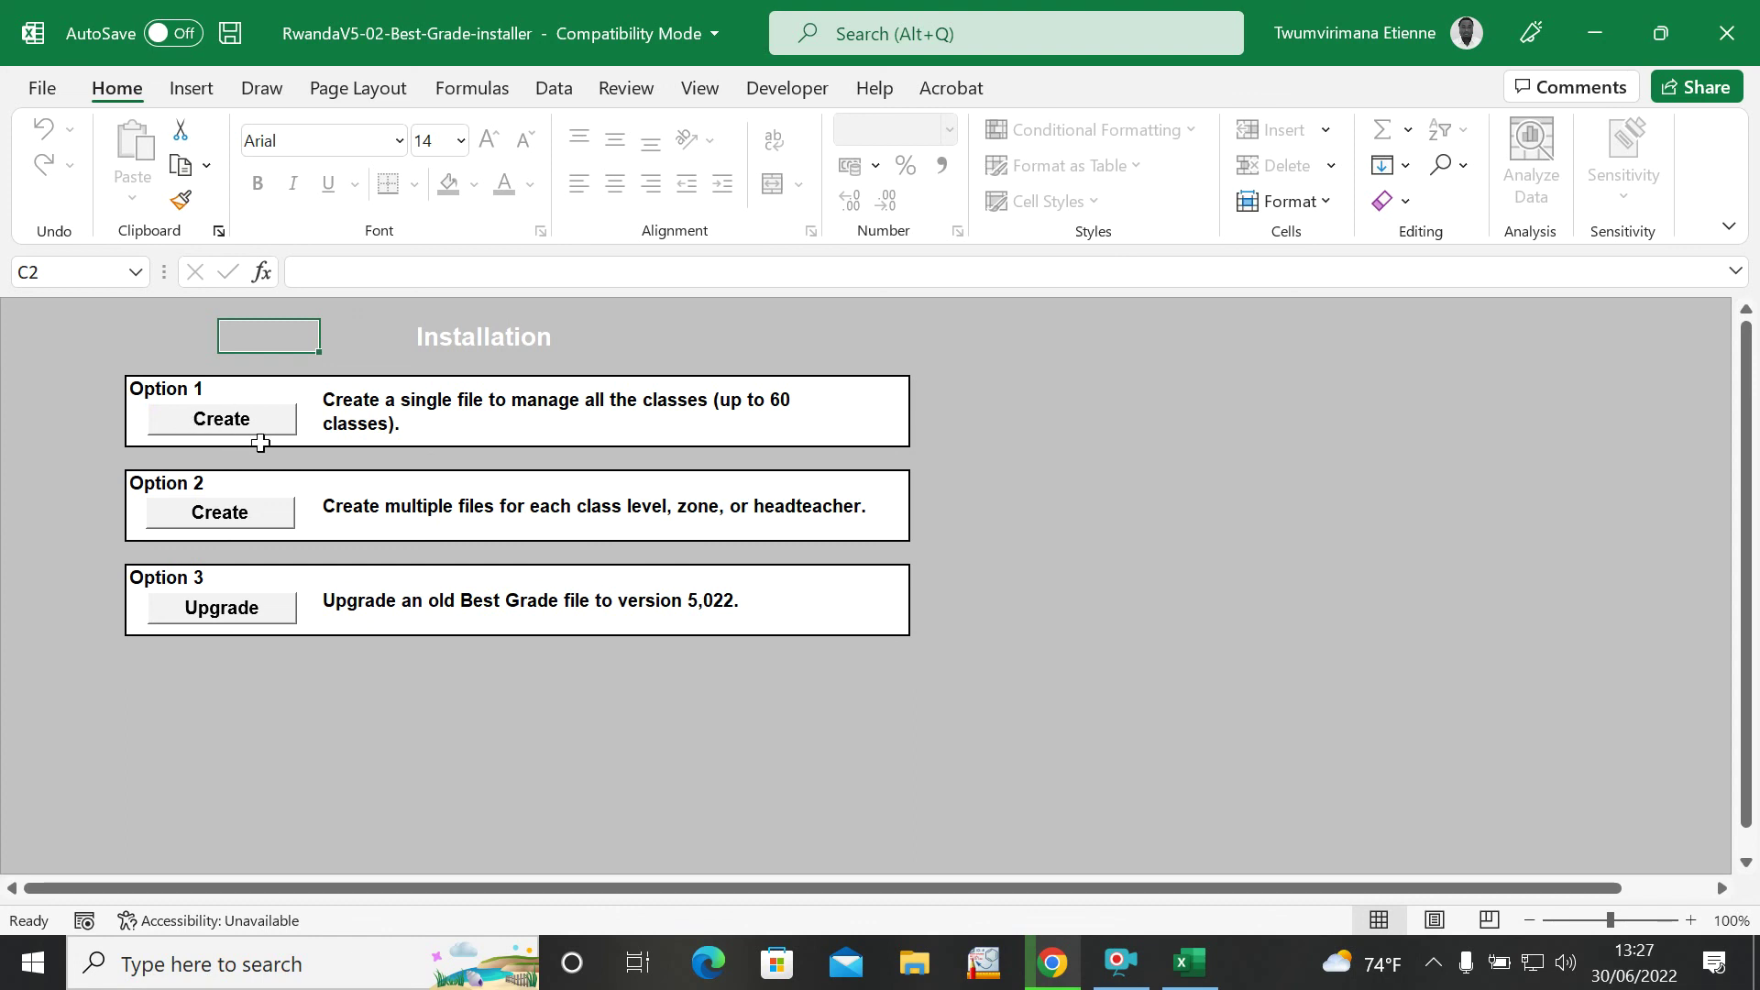
# - Create a single Best Grade file to manage all the classes (Option 1), named NEW BEST GRADE
pyautogui.click(221, 424)
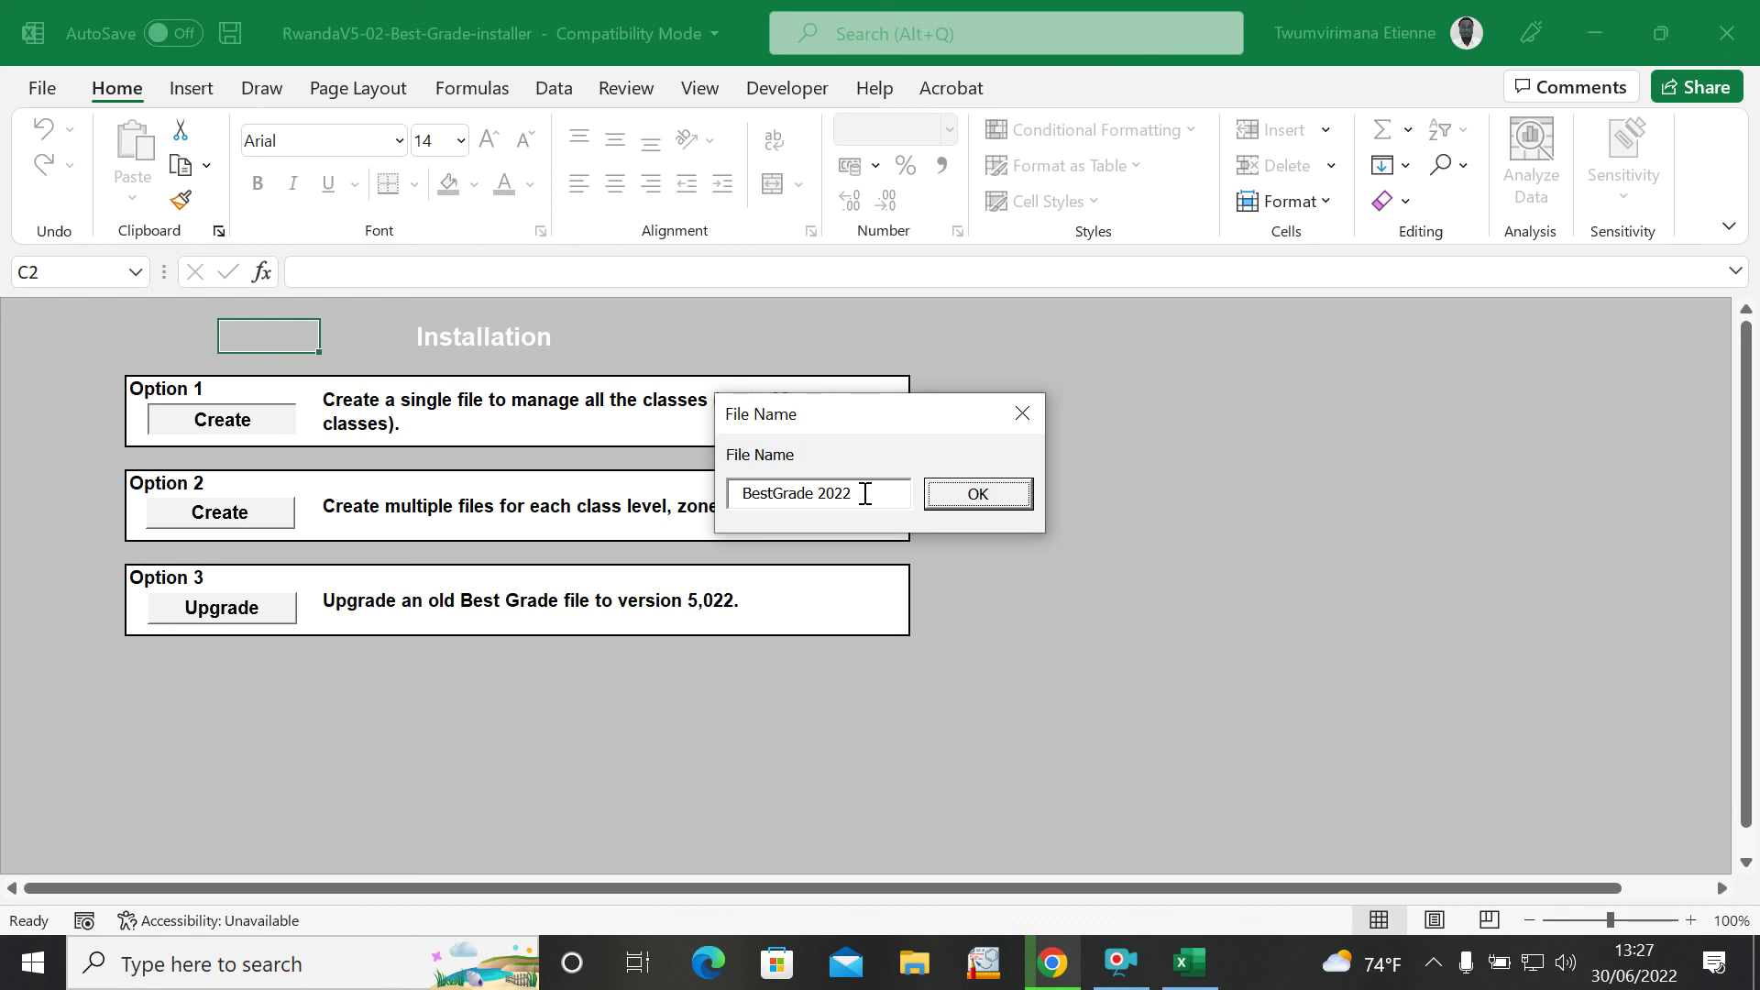
pyautogui.click(692, 501)
pyautogui.click(902, 489)
pyautogui.click(872, 496)
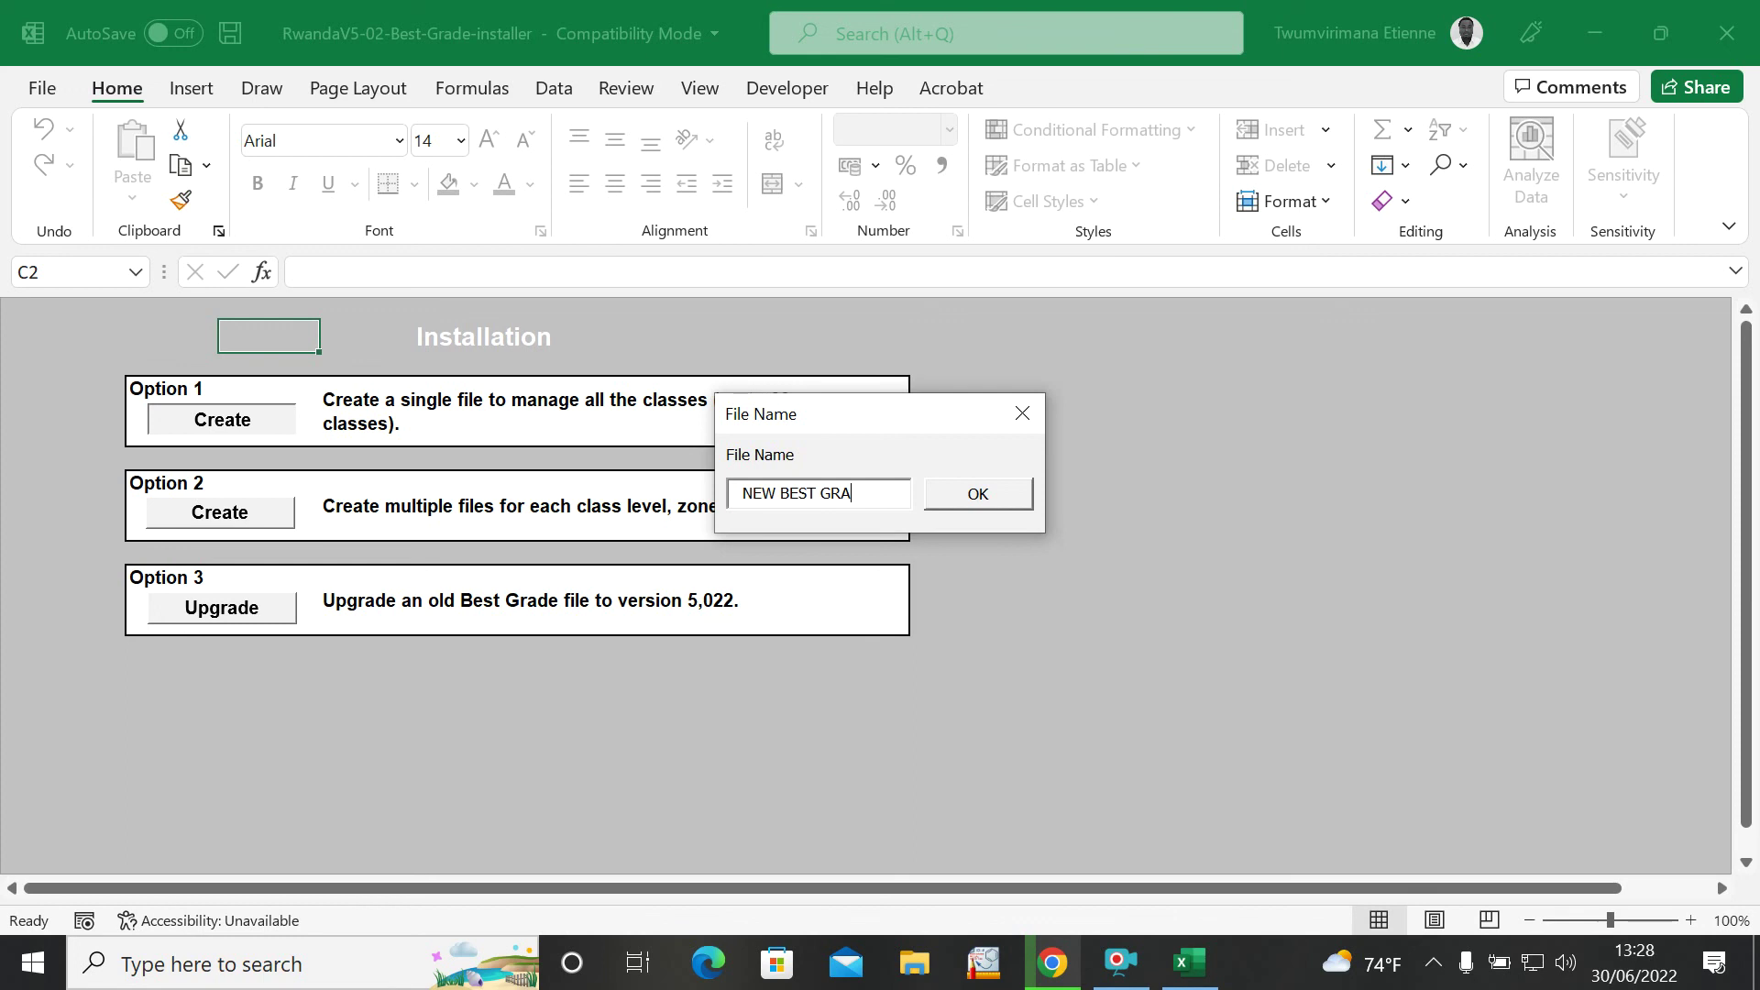
pyautogui.click(994, 494)
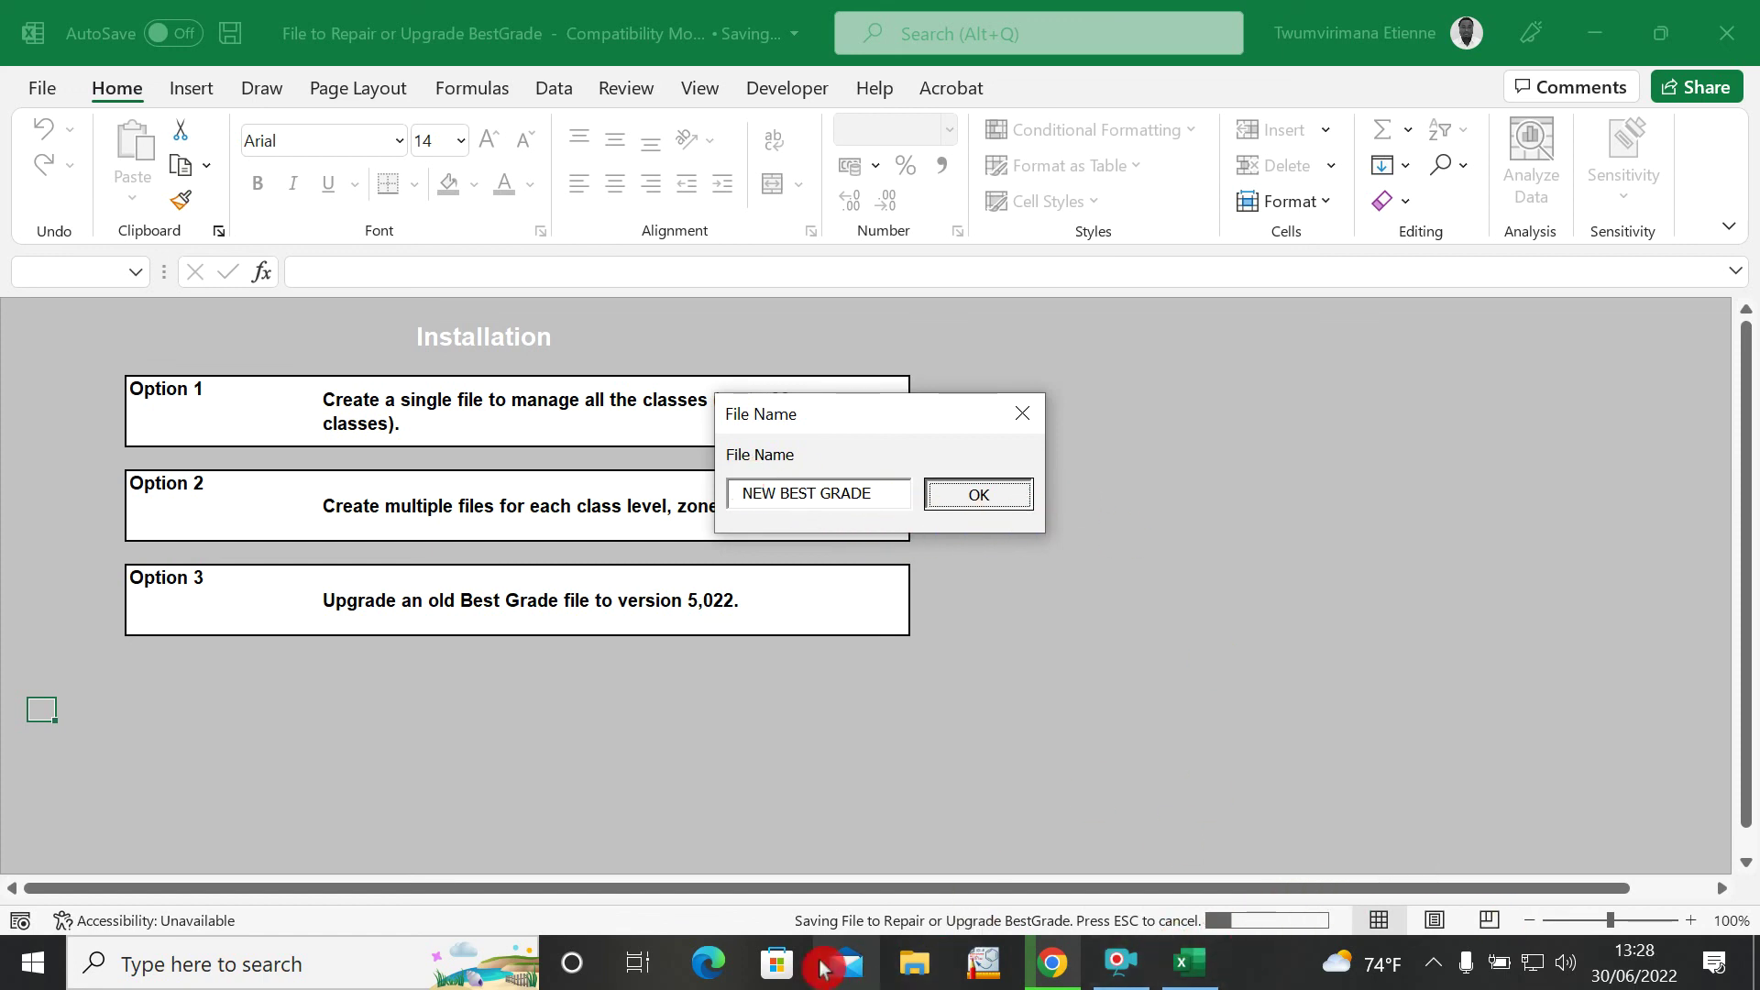
pyautogui.click(978, 495)
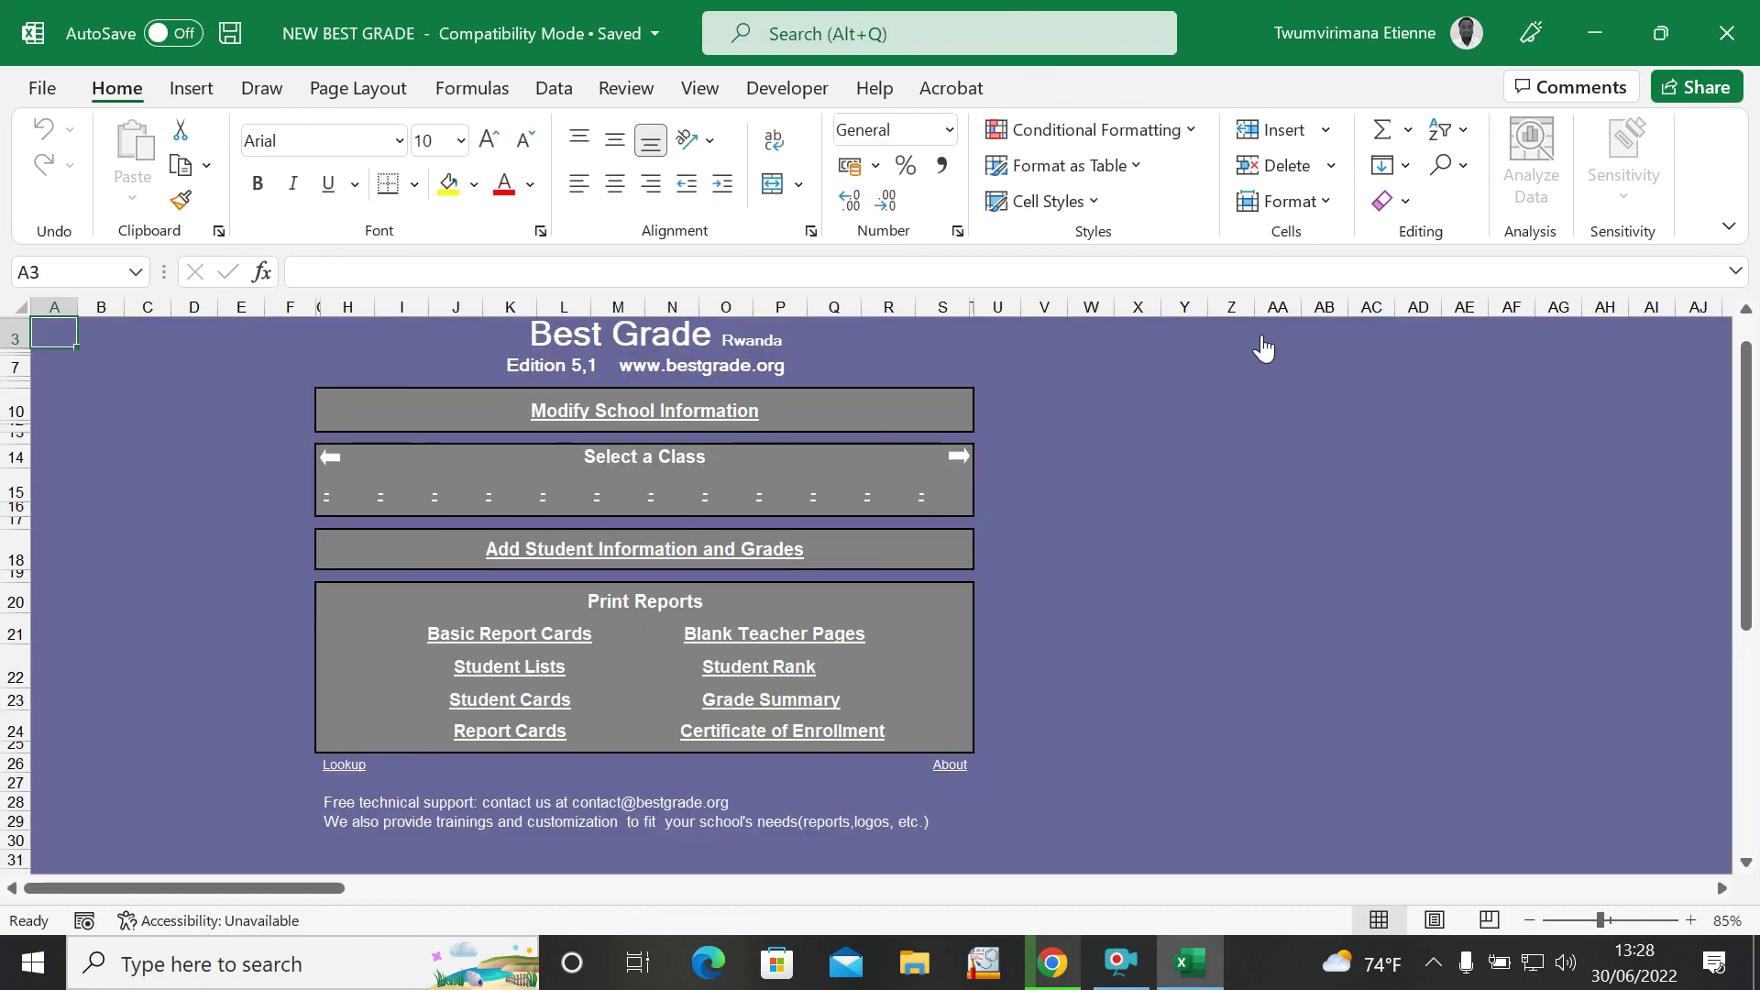
# - Look over the main page of the new Best Grade workbook and close it
pyautogui.scroll(-10, 1218, 541)
pyautogui.scroll(10, 1218, 541)
pyautogui.click(1726, 33)
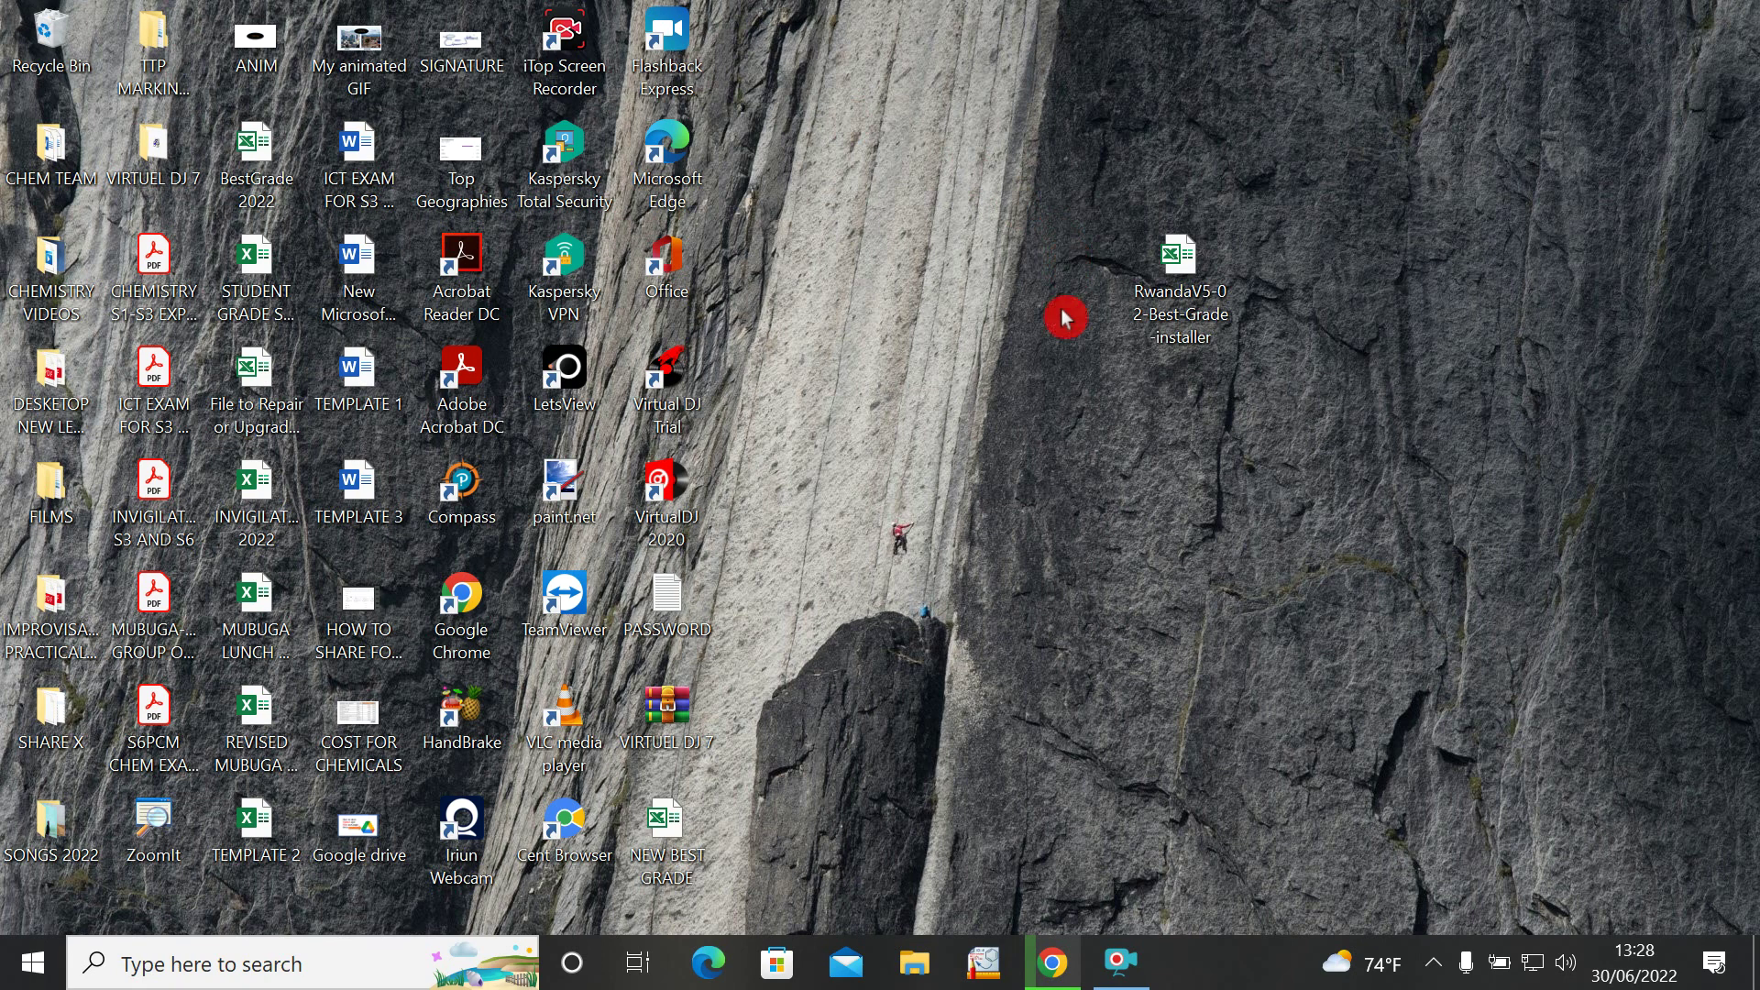
# - Rearrange the desktop so the NEW BEST GRADE file and the Rwanda installer sit apart from the other icons
pyautogui.click(661, 843)
pyautogui.moveTo(660, 856); pyautogui.dragTo(1479, 406)
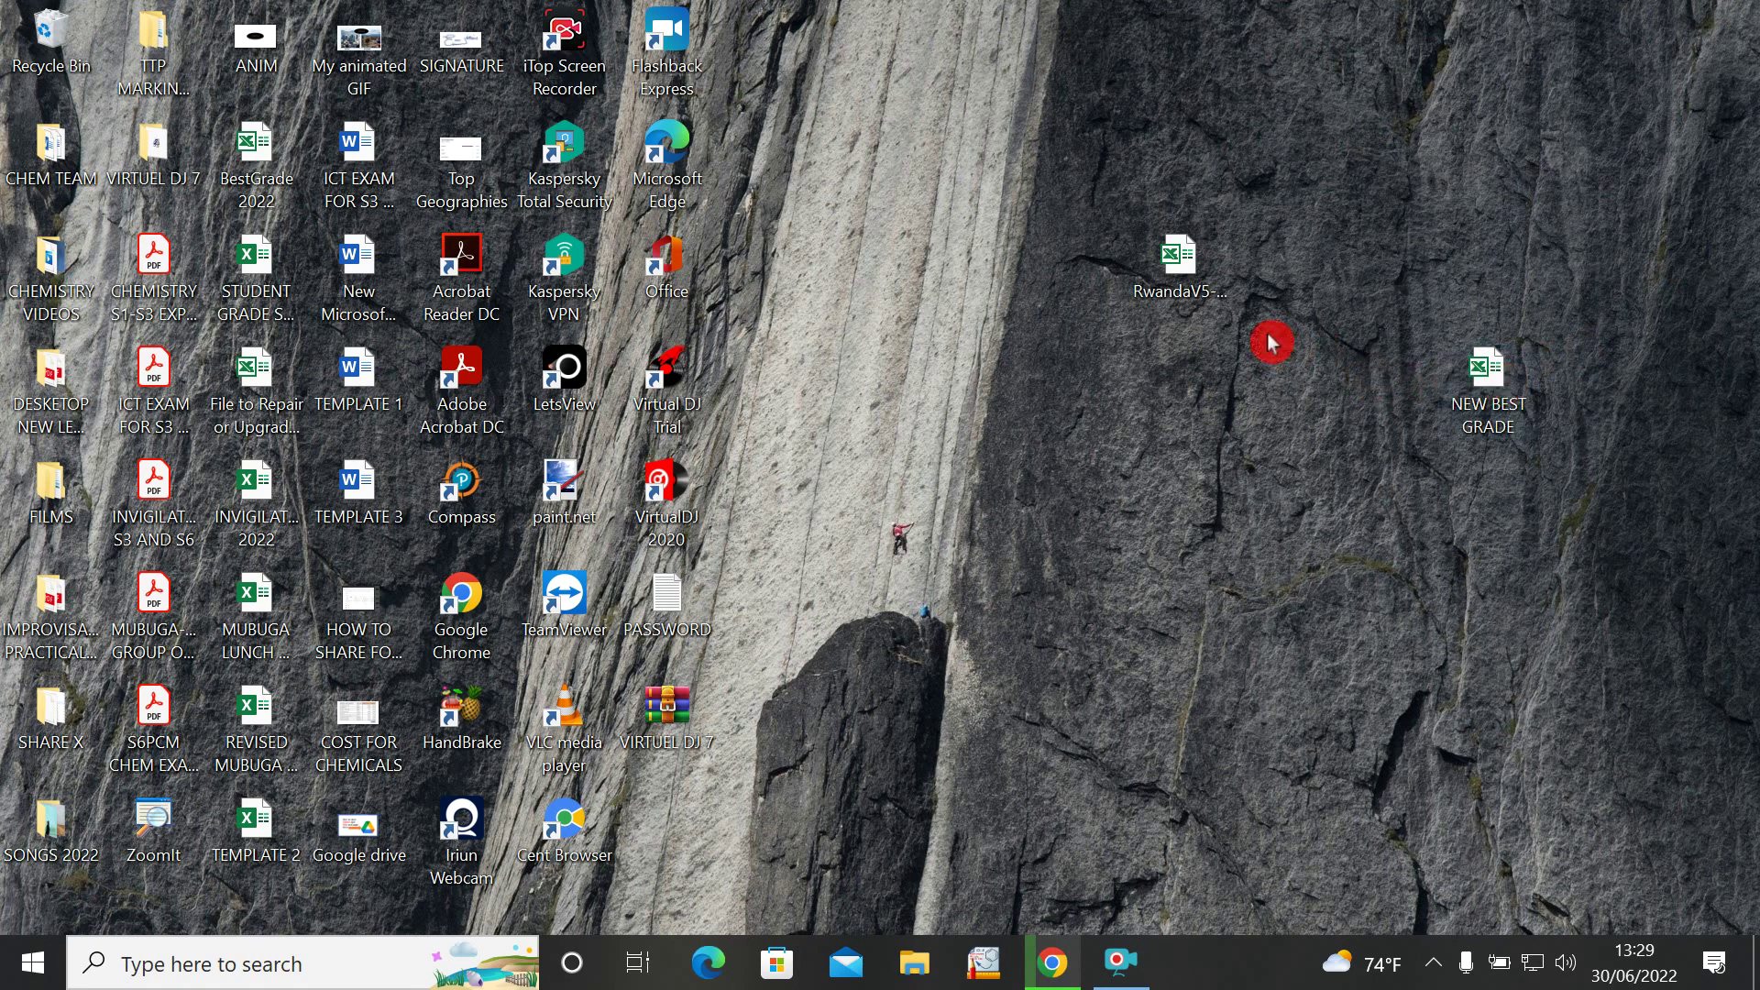
pyautogui.moveTo(1182, 271); pyautogui.dragTo(923, 122)
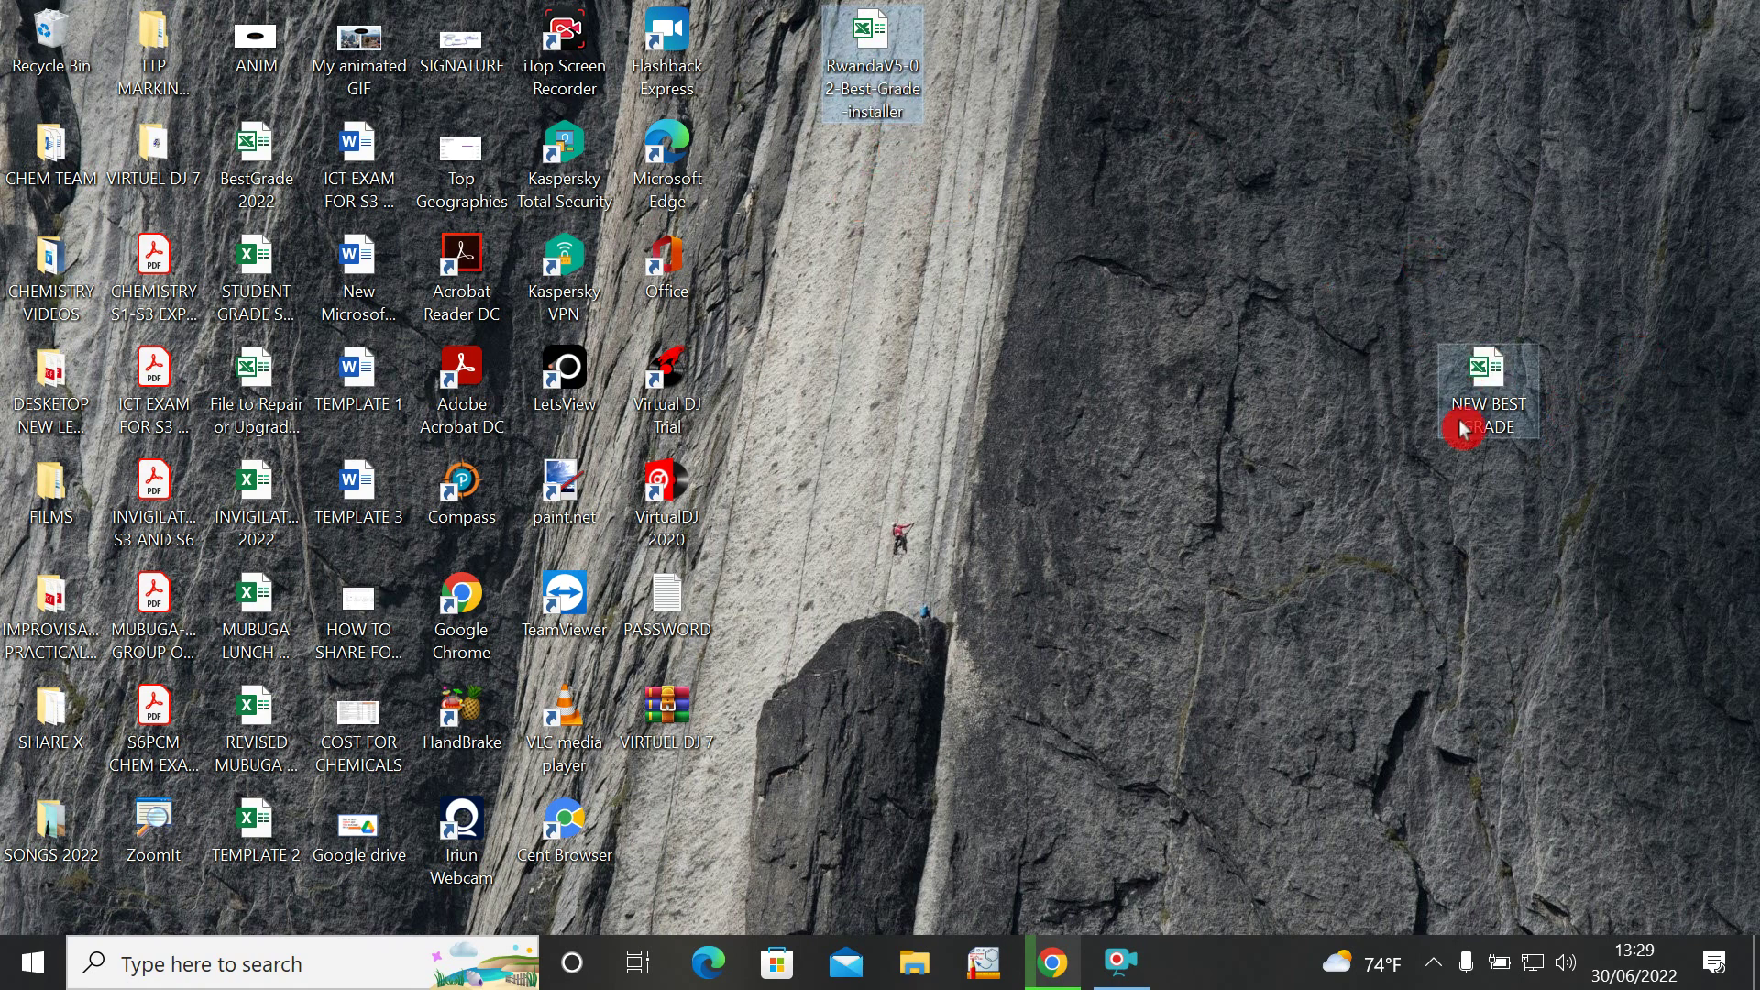
pyautogui.click(1467, 389)
pyautogui.moveTo(1466, 389); pyautogui.dragTo(1274, 345)
pyautogui.click(1229, 416)
# - Open the NEW BEST GRADE workbook from the desktop in Excel
pyautogui.doubleClick(1288, 271)
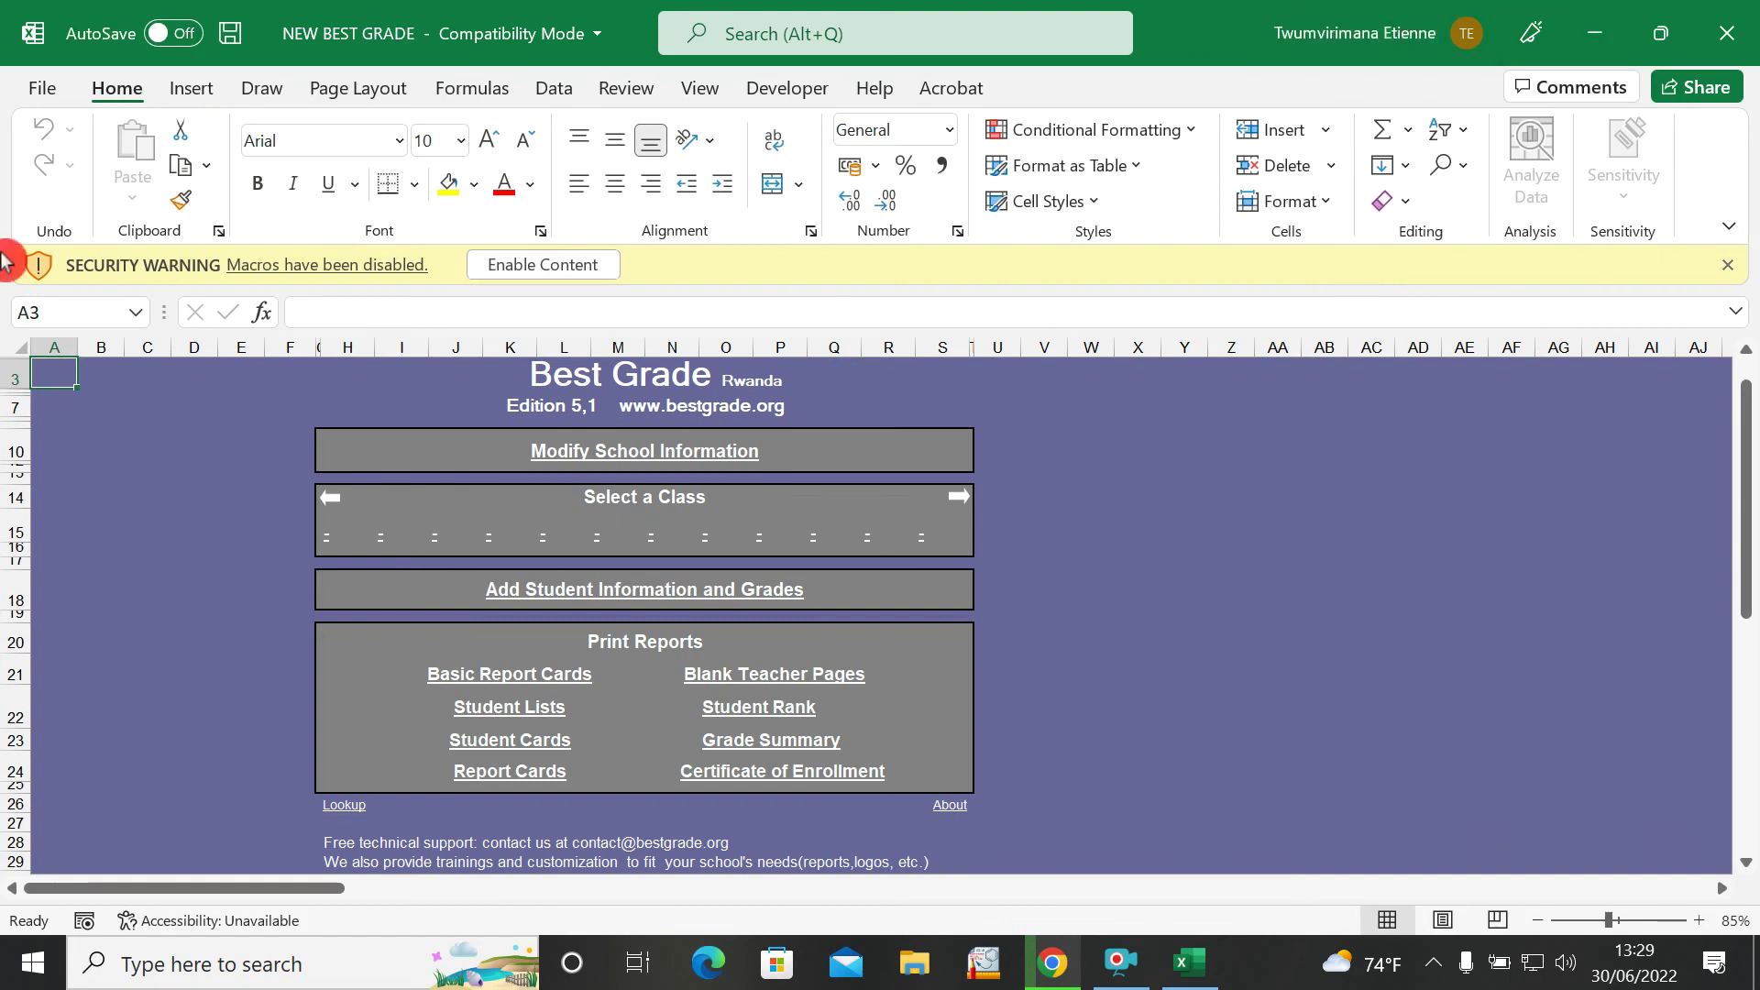
pyautogui.click(1599, 29)
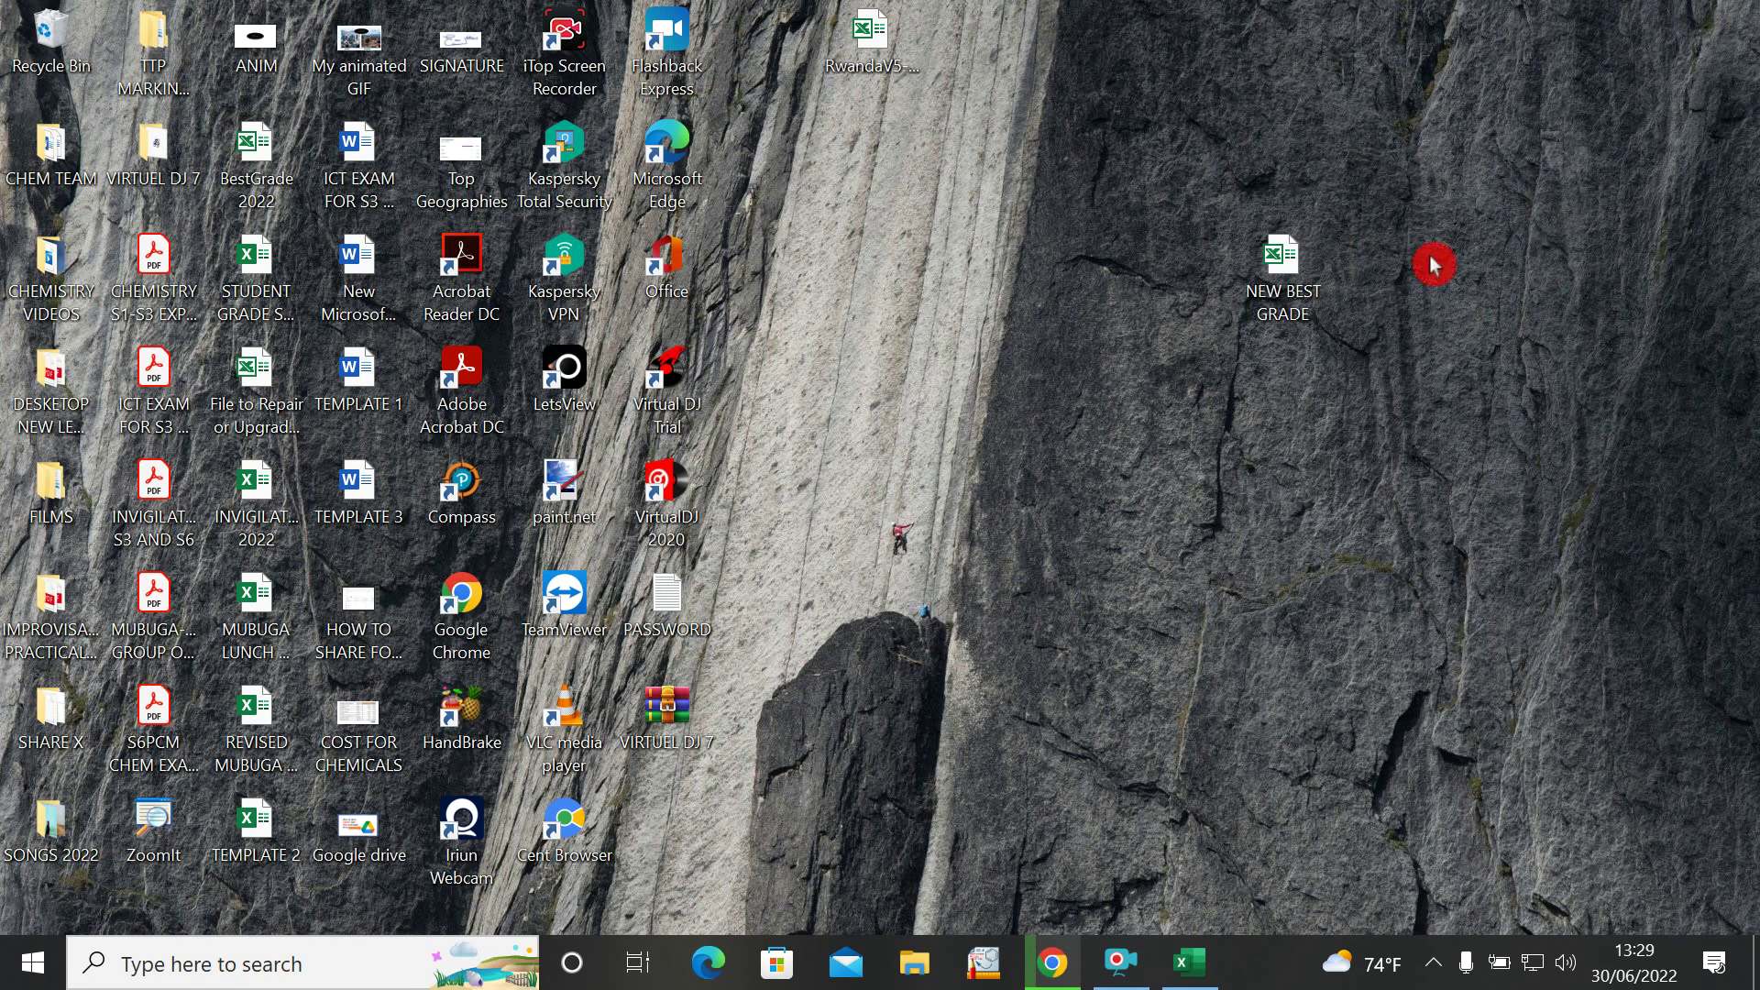
pyautogui.click(1206, 979)
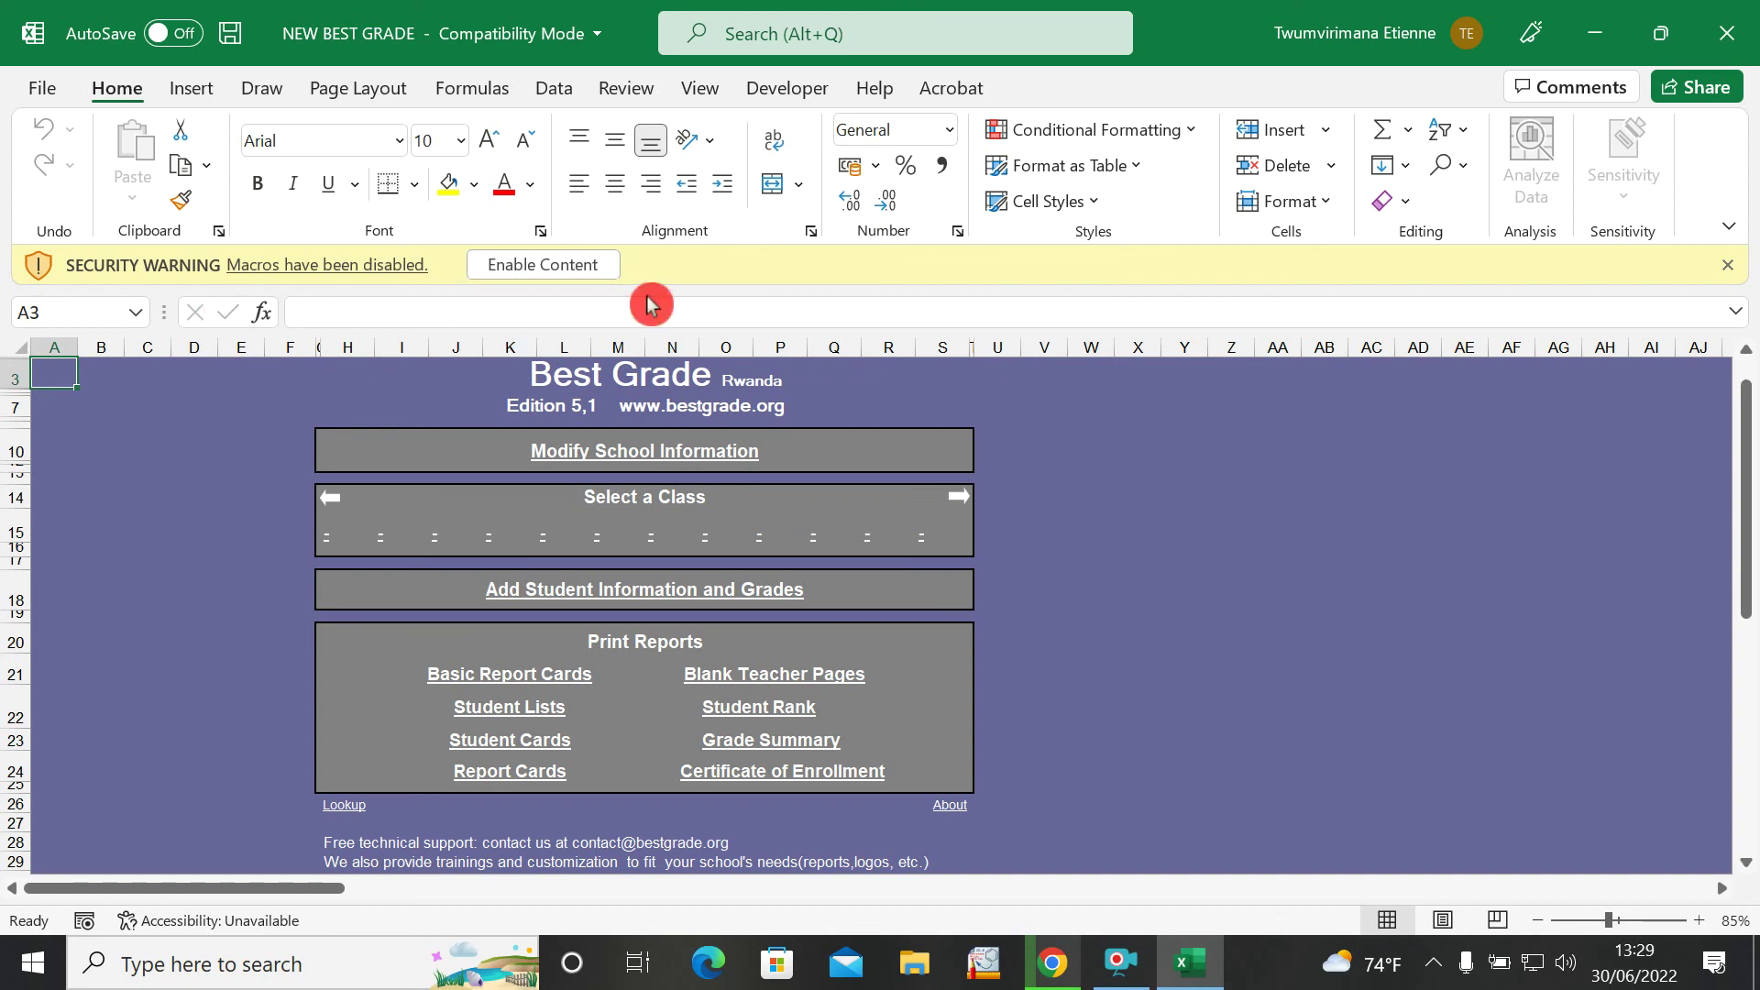
# - Enable the blocked macro content of the NEW BEST GRADE workbook
pyautogui.click(504, 275)
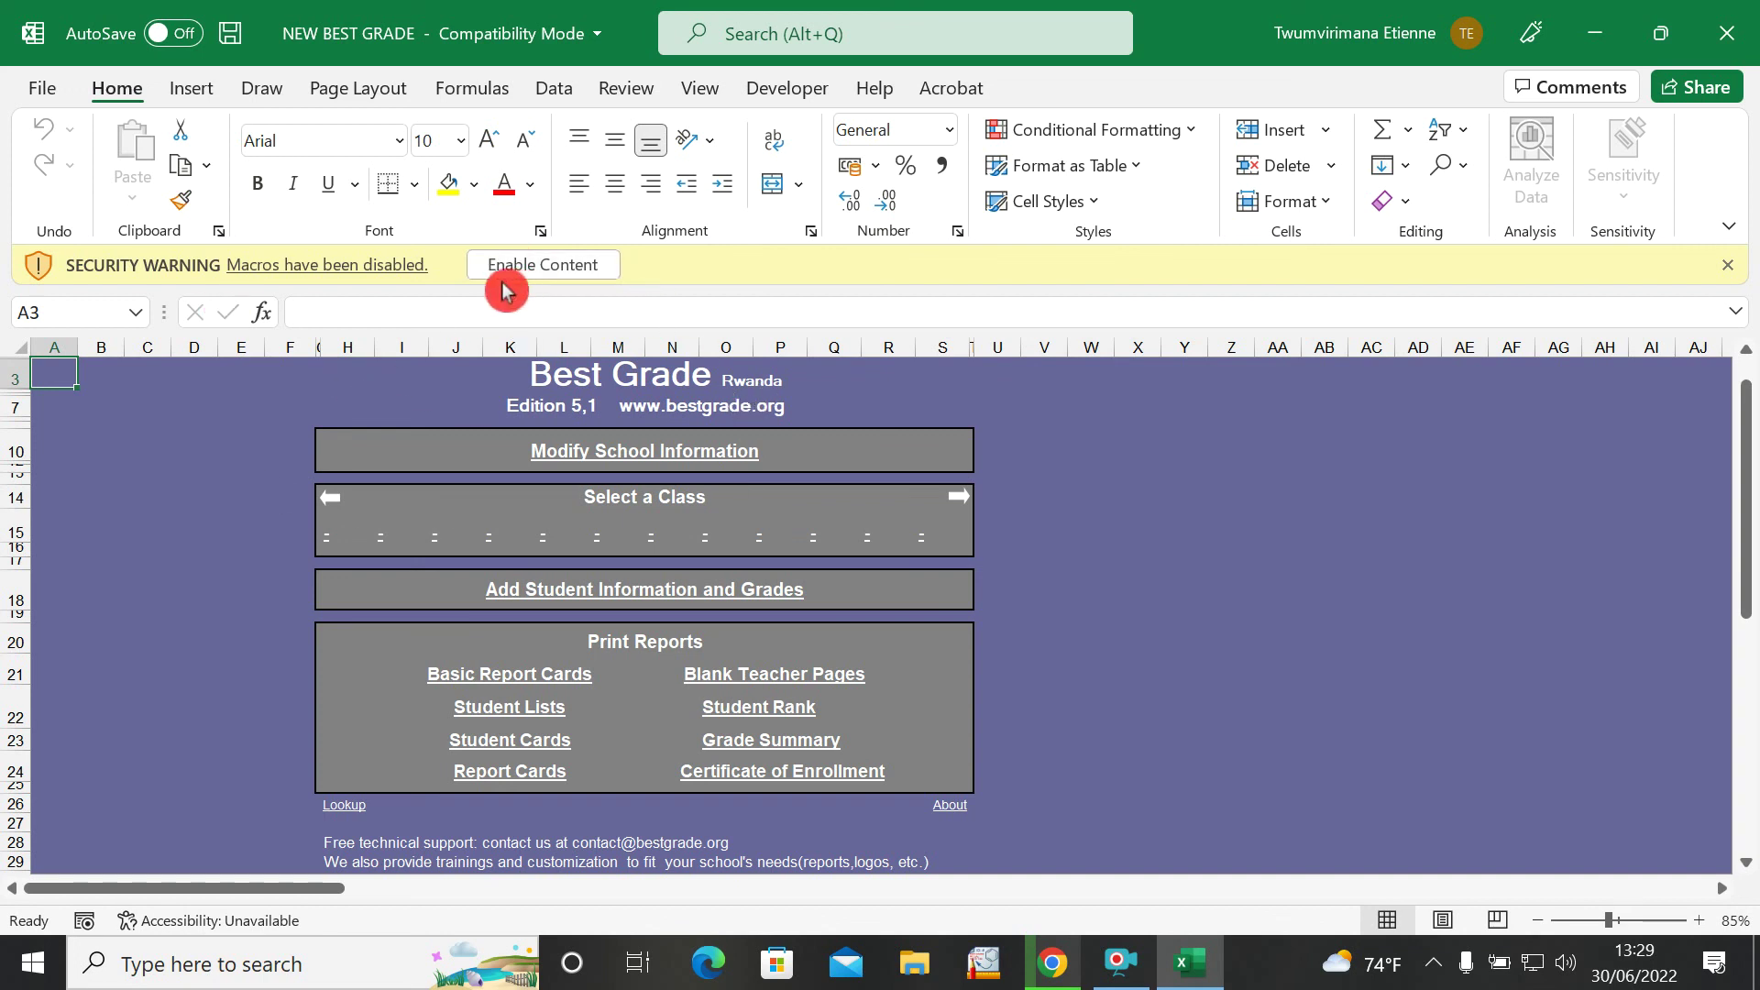
pyautogui.click(493, 279)
pyautogui.click(577, 274)
pyautogui.click(561, 266)
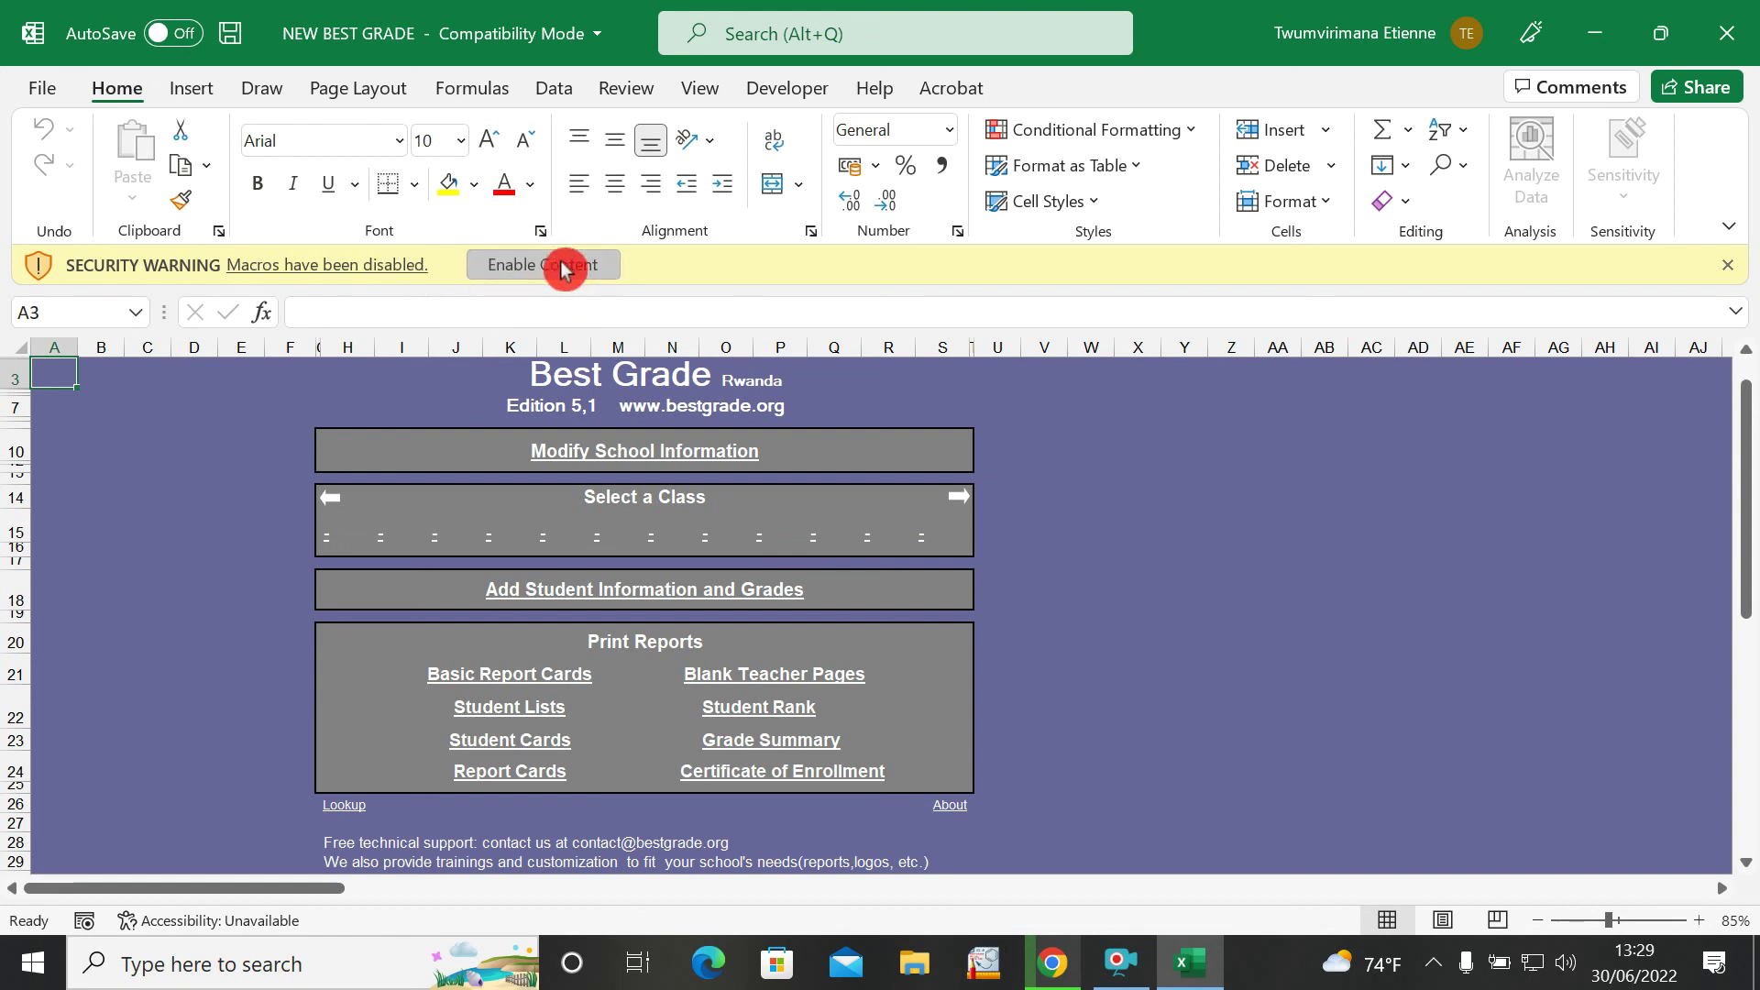
pyautogui.click(911, 196)
pyautogui.click(568, 187)
pyautogui.click(459, 238)
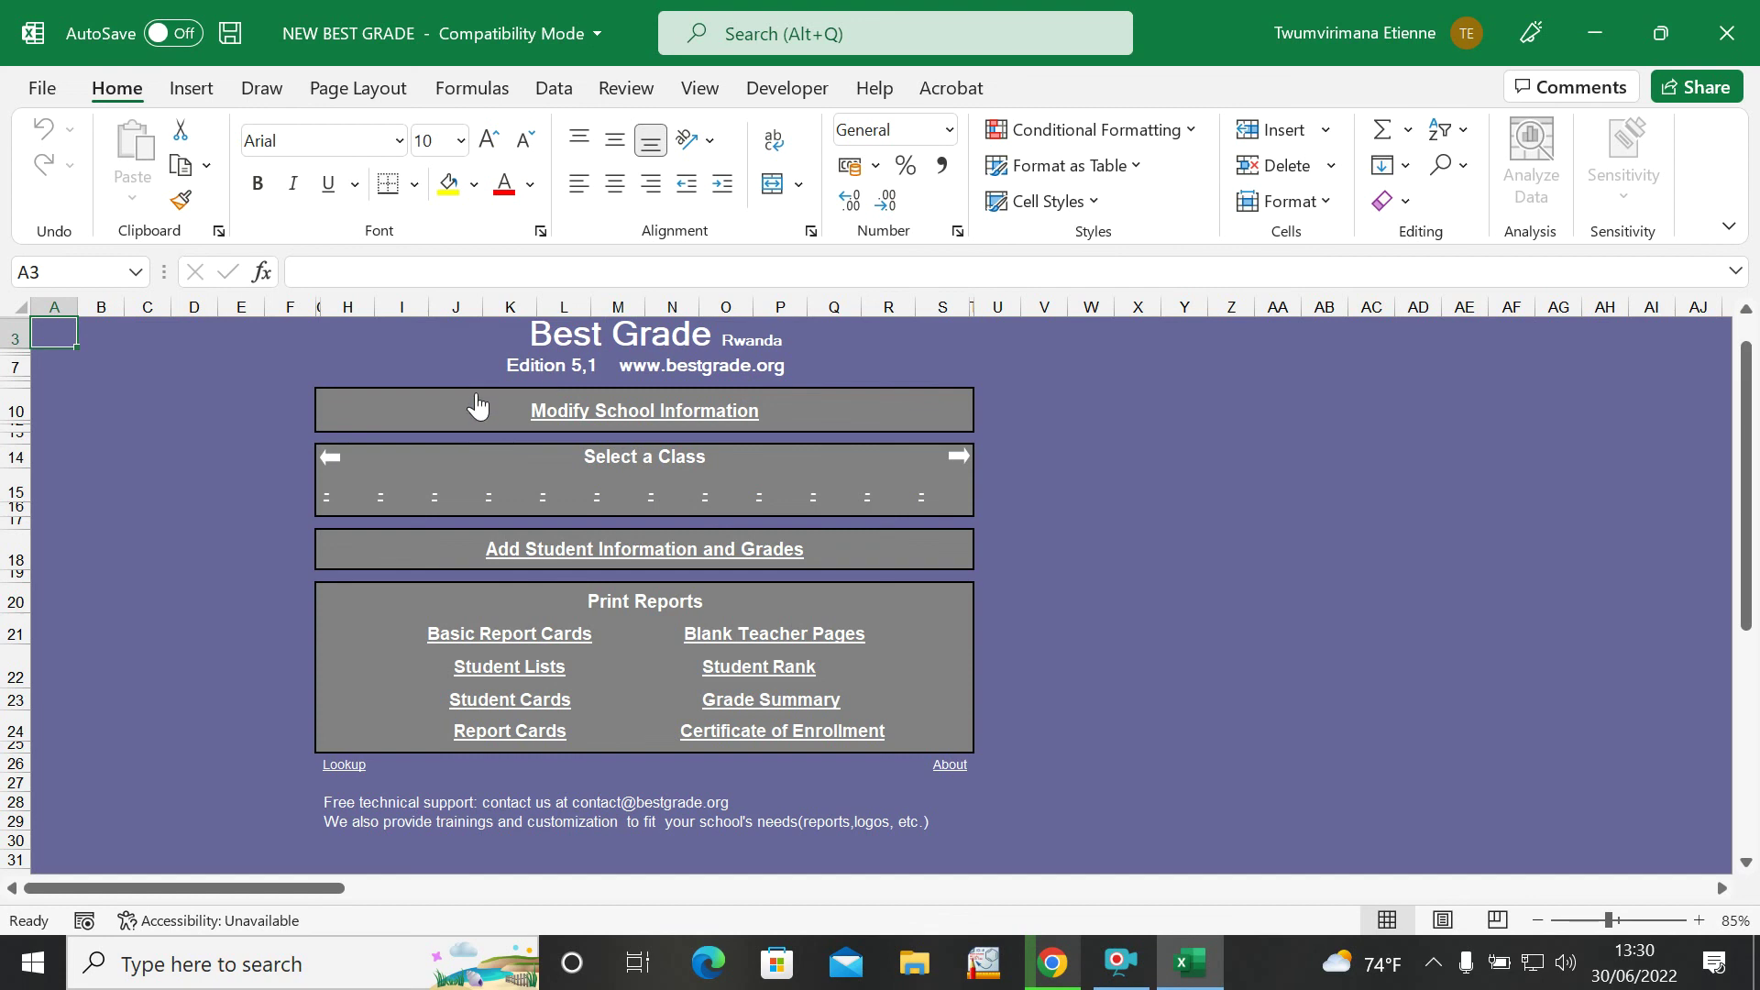
# - Open the Modify School Information page and look over the School, Address and N. Tel fields
pyautogui.click(712, 427)
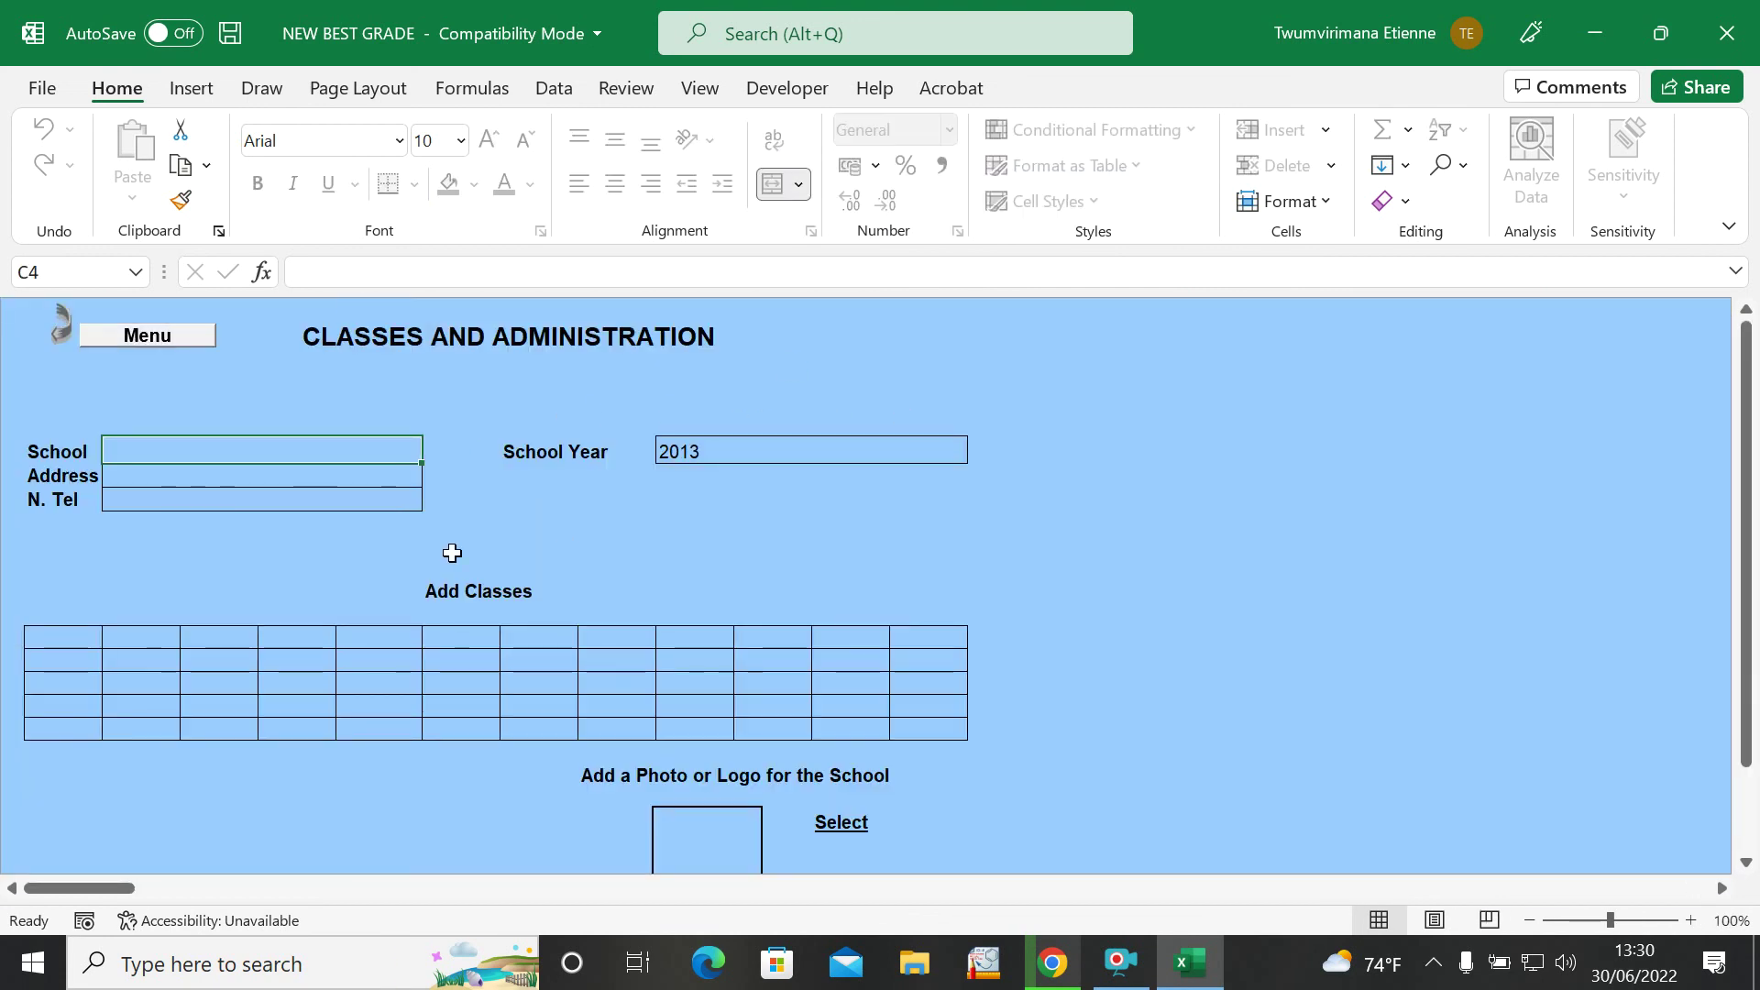
pyautogui.click(345, 479)
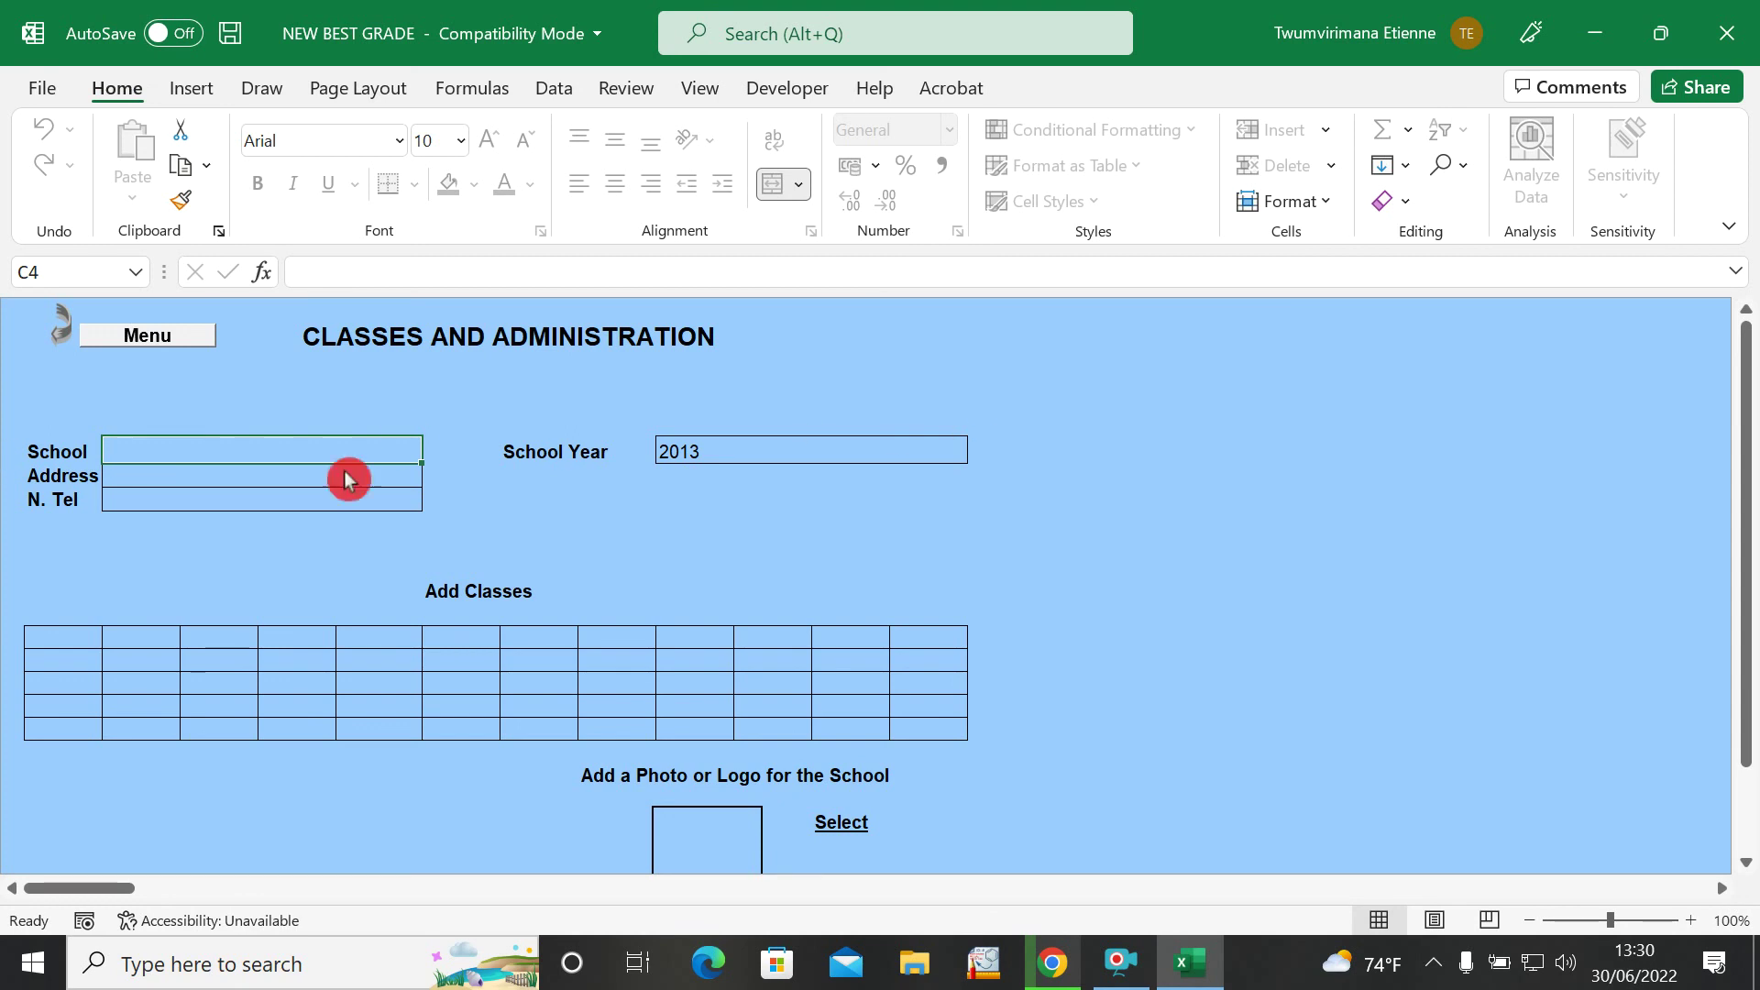
pyautogui.click(118, 492)
pyautogui.click(322, 495)
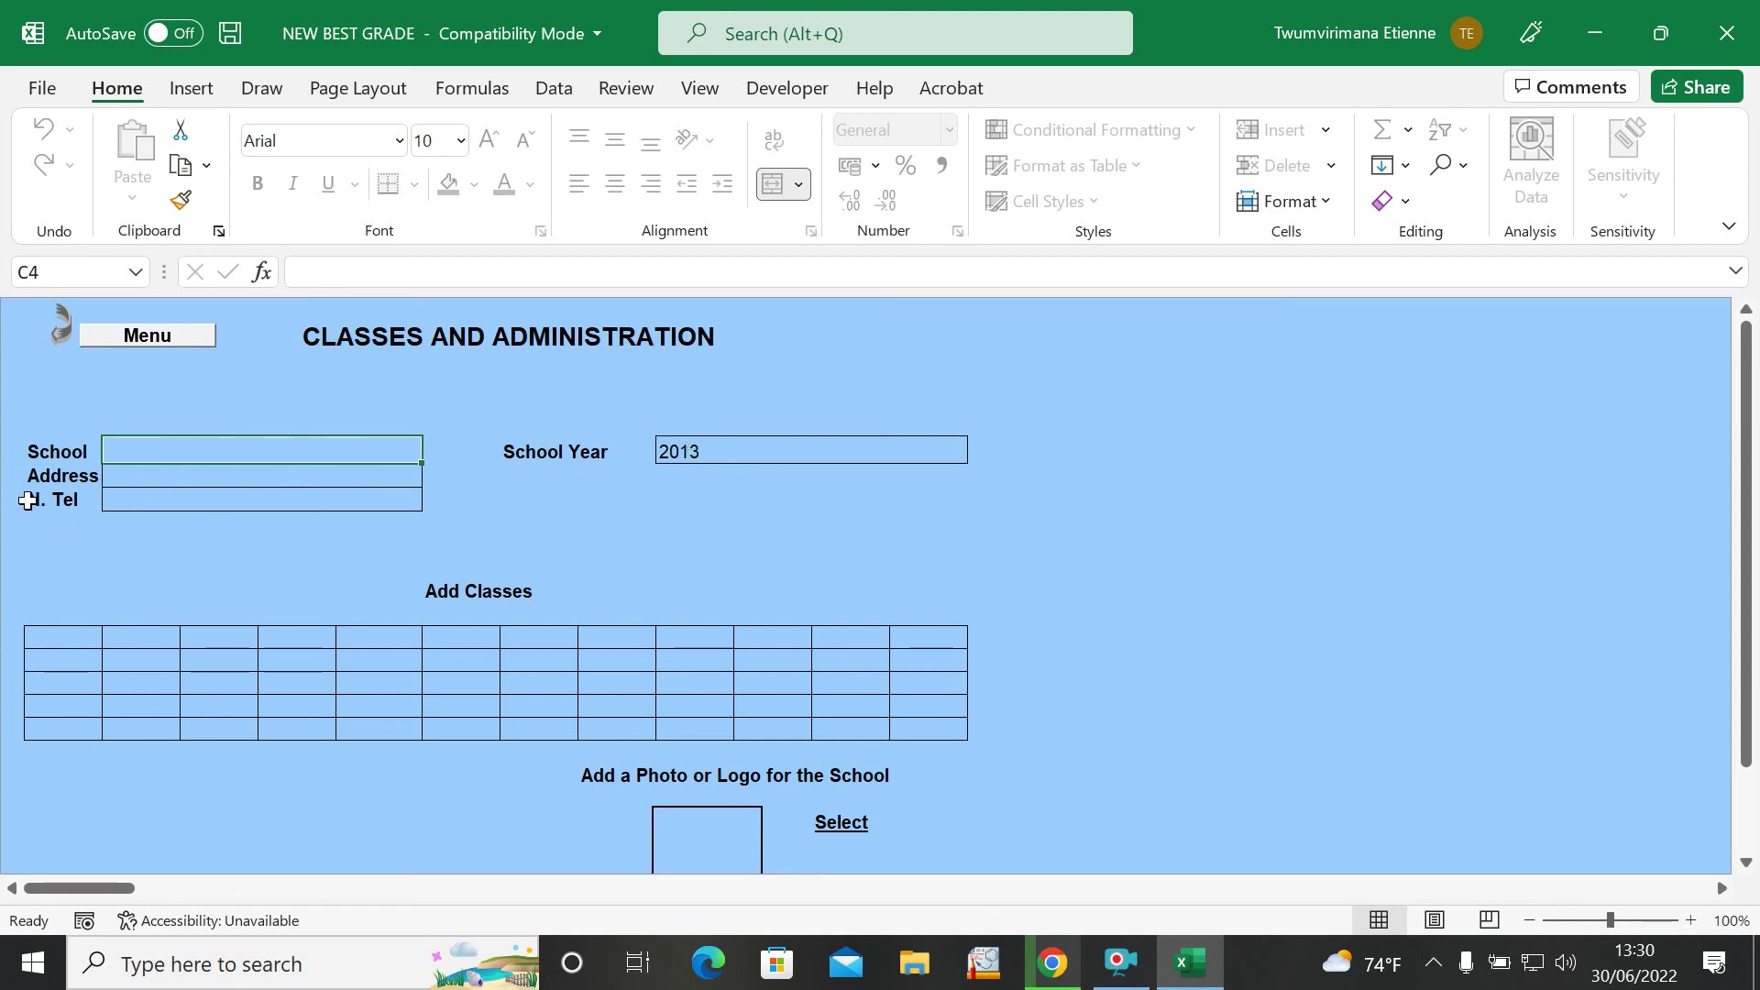
pyautogui.click(239, 495)
# - Enter P1 as the class in the first cell of the Add Classes table
pyautogui.click(48, 637)
pyautogui.click(115, 639)
pyautogui.click(239, 638)
pyautogui.click(306, 639)
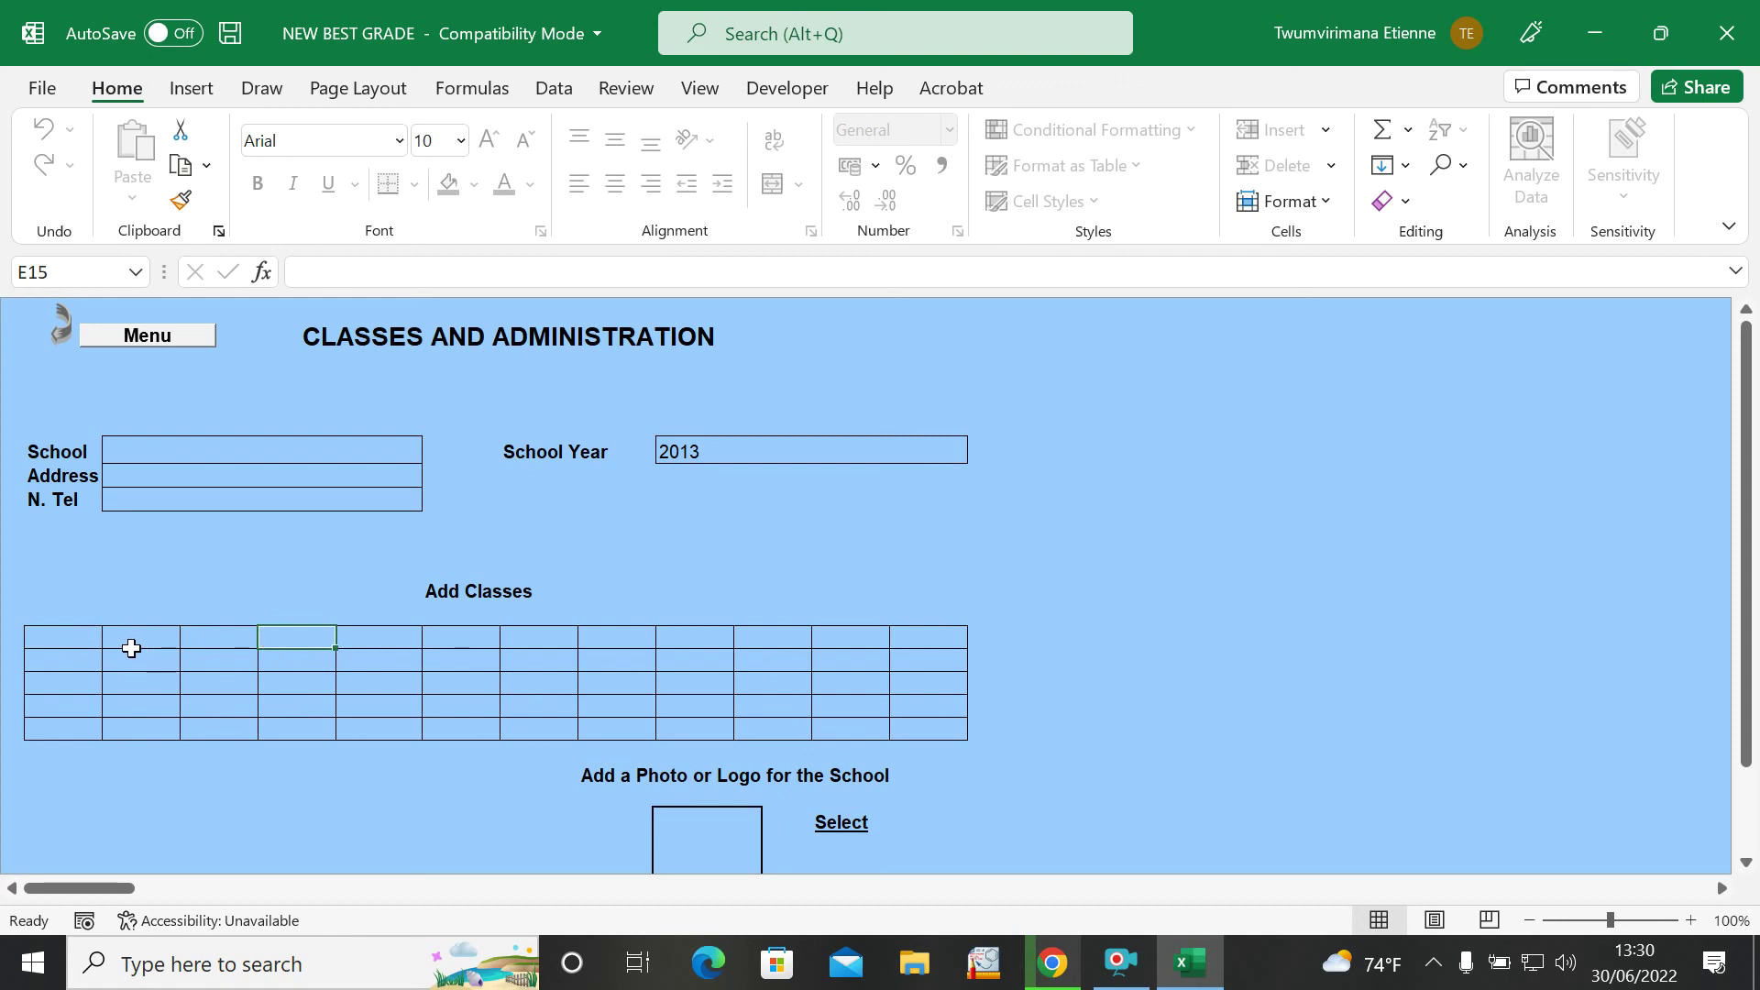
pyautogui.click(83, 640)
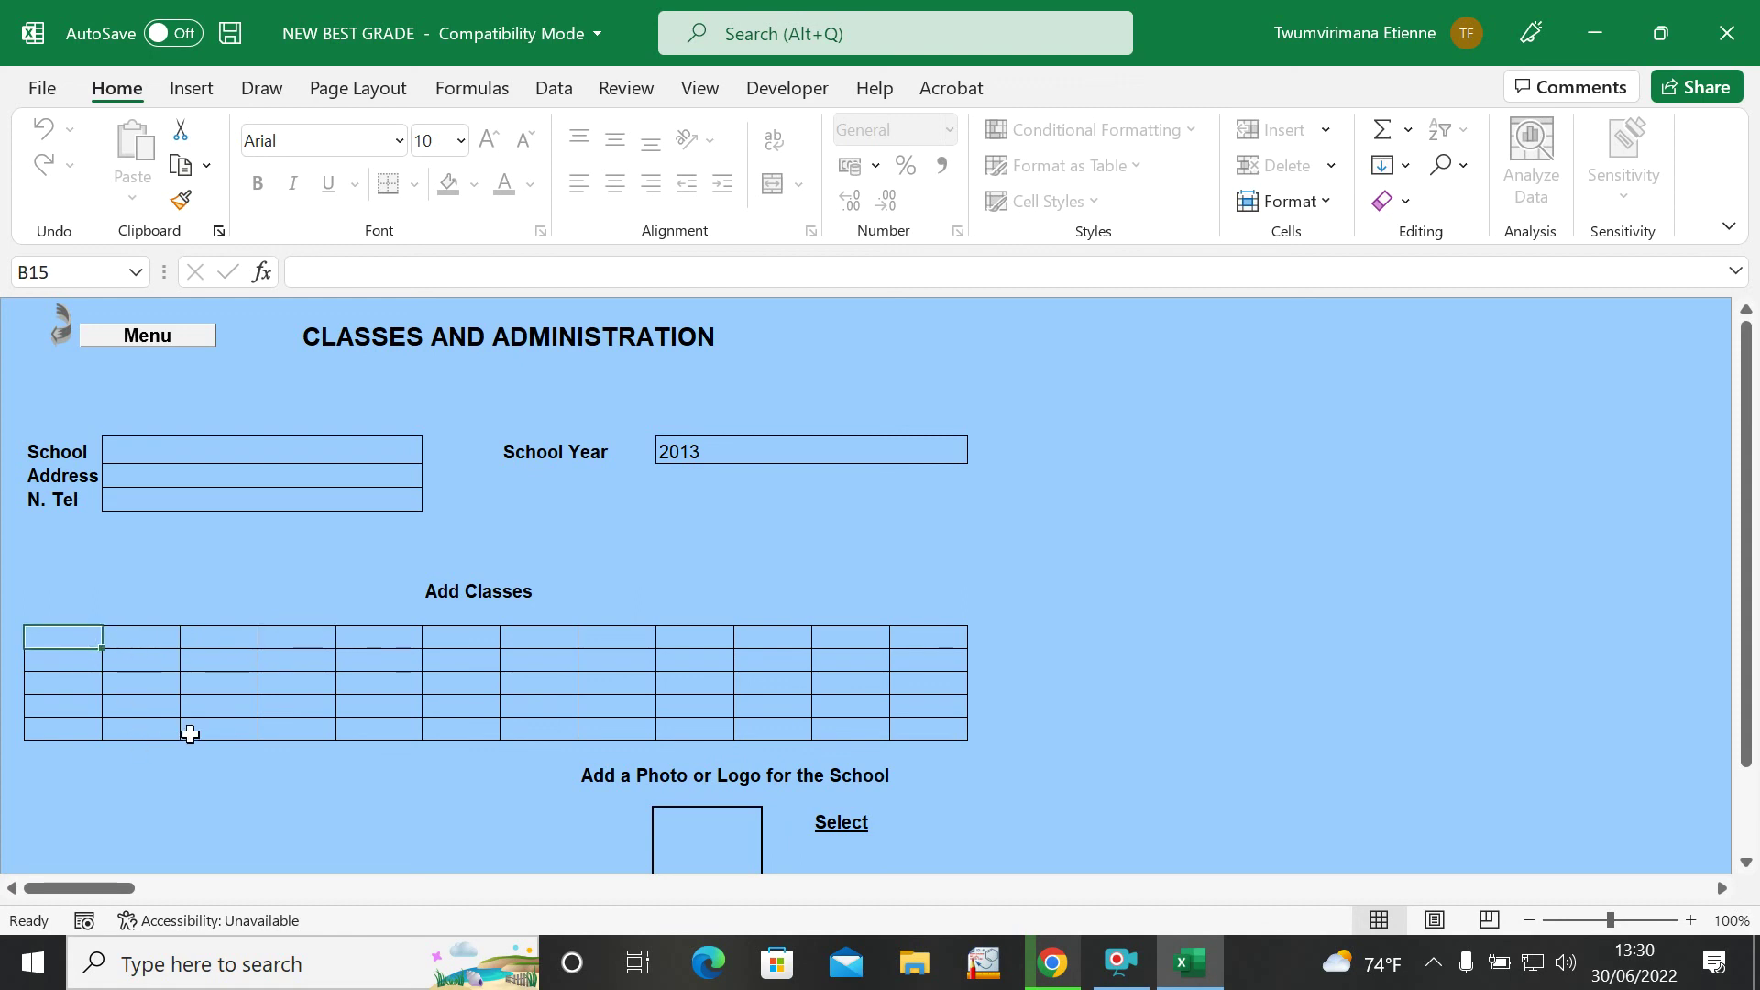
pyautogui.write('P1')
pyautogui.click(156, 652)
pyautogui.click(242, 642)
pyautogui.click(324, 635)
pyautogui.click(413, 640)
pyautogui.click(452, 648)
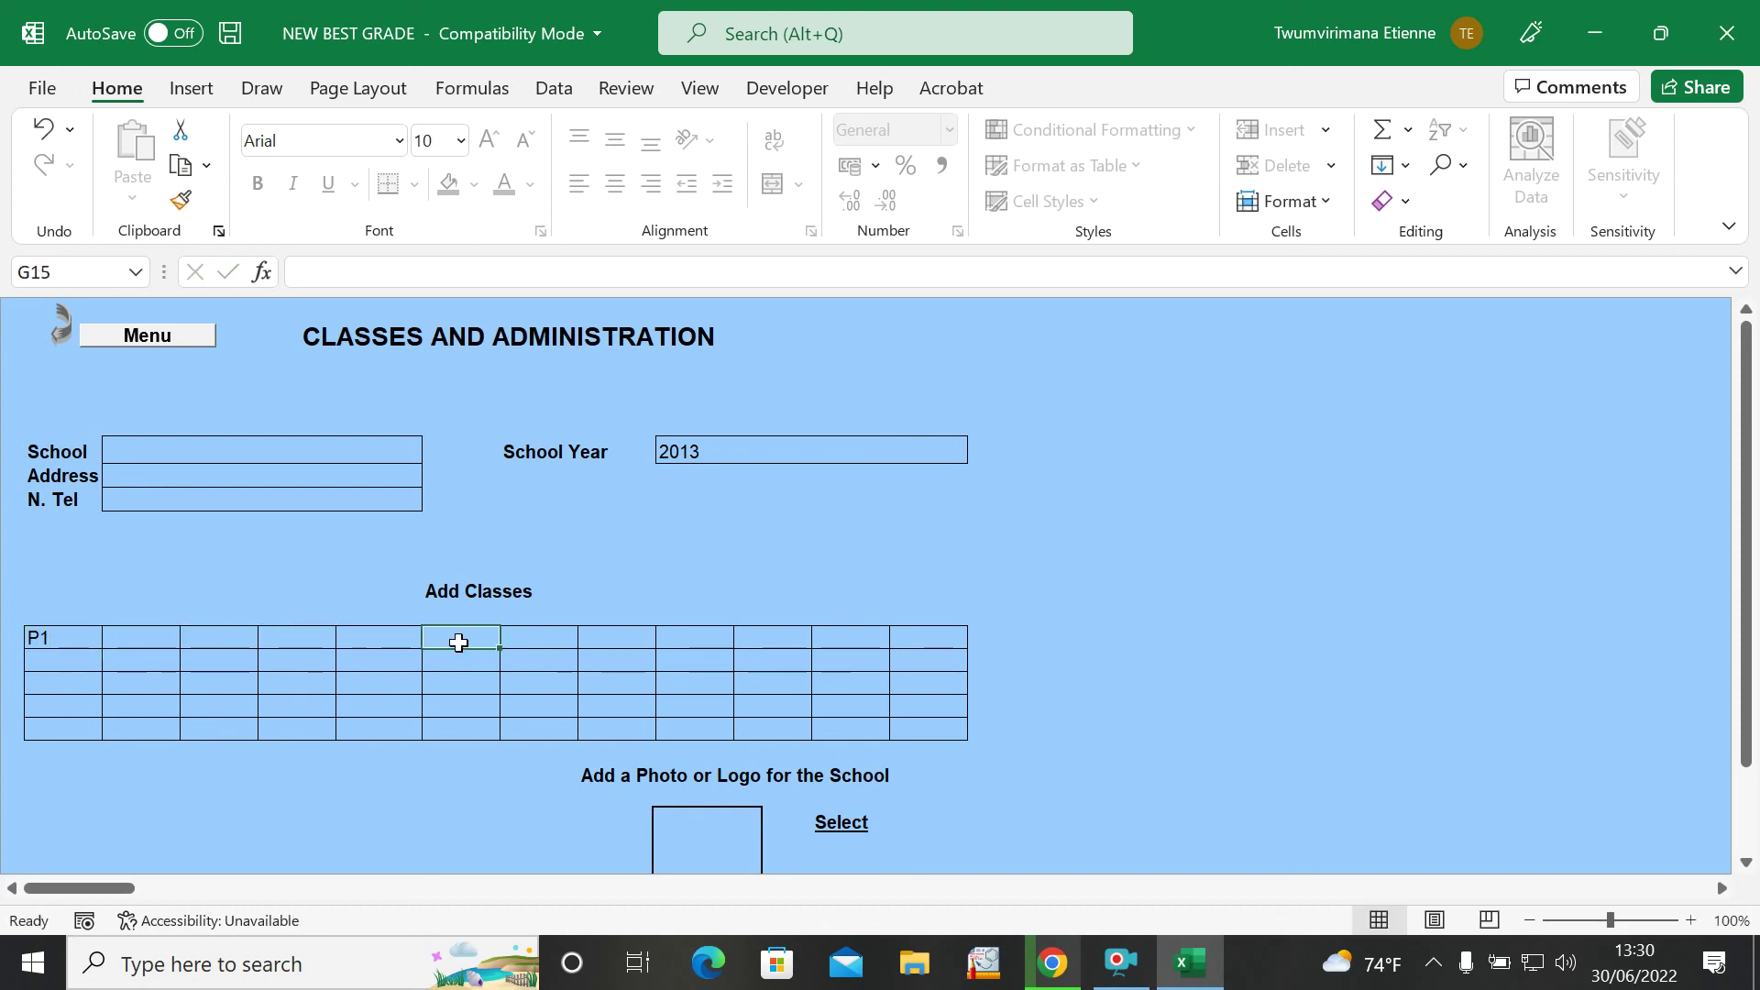
pyautogui.write('S')
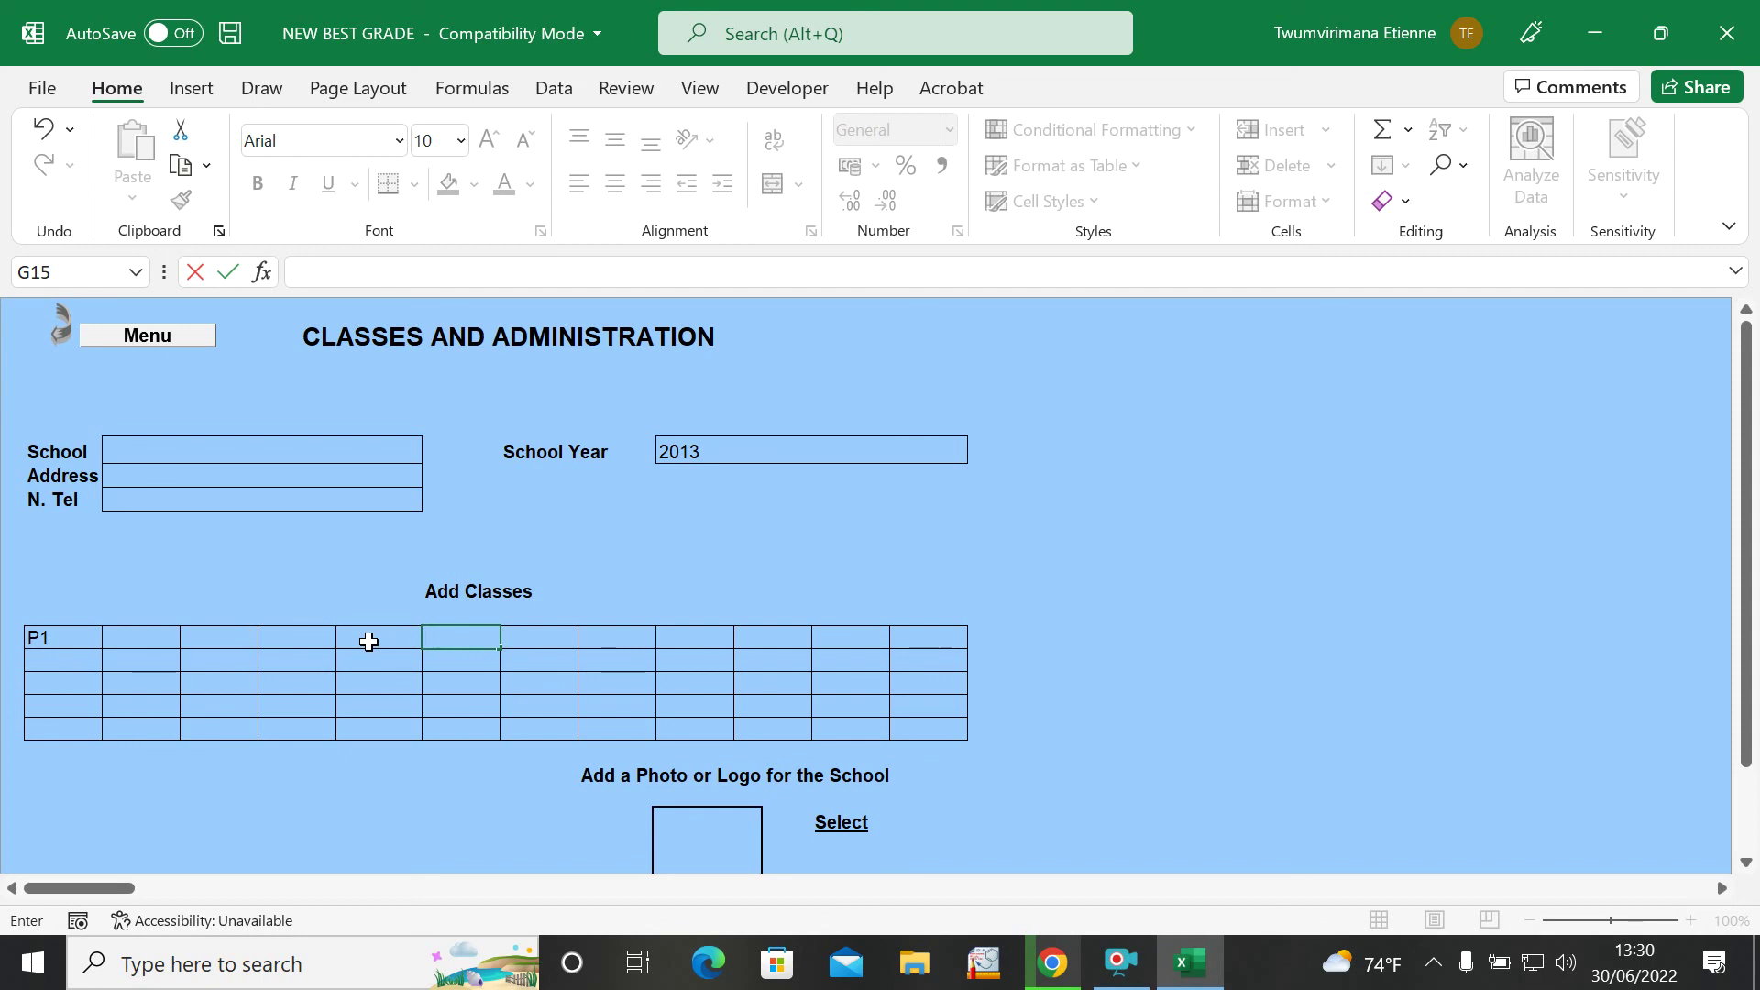
# - Examine the rest of the Classes and Administration page, including the school photo or logo area and the Allow Locking of Subjects option
pyautogui.scroll(-5, 1155, 435)
pyautogui.click(662, 528)
pyautogui.click(650, 513)
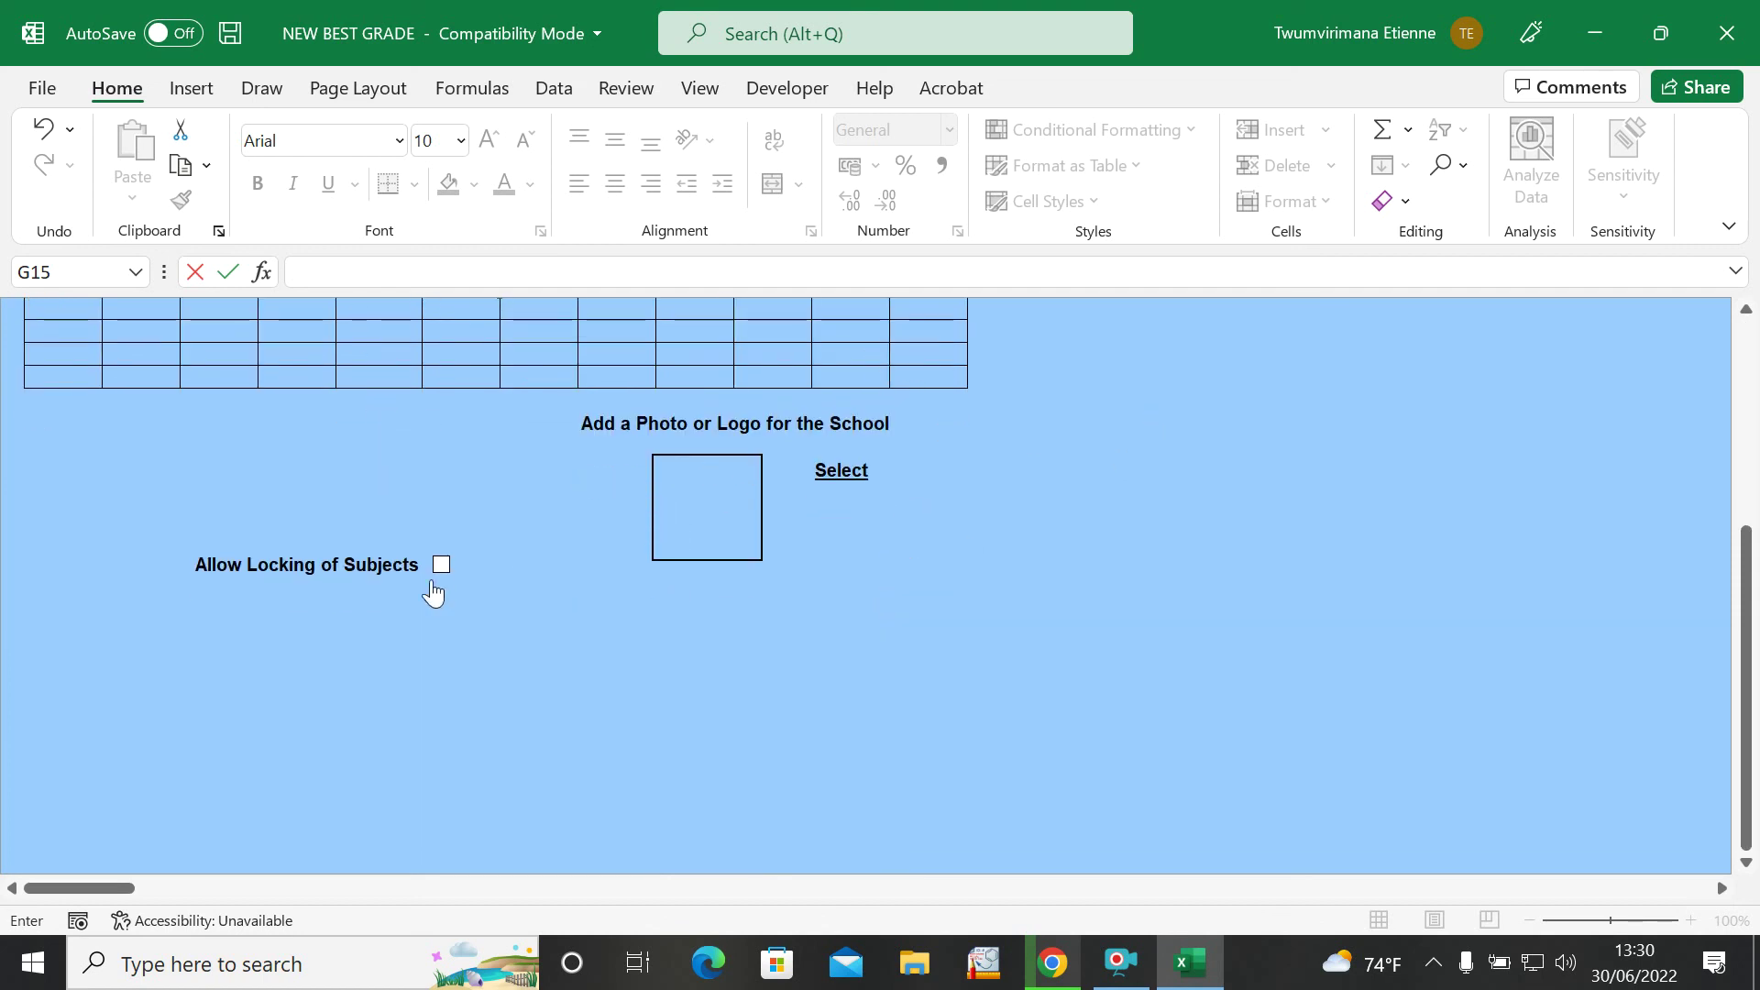
pyautogui.click(236, 605)
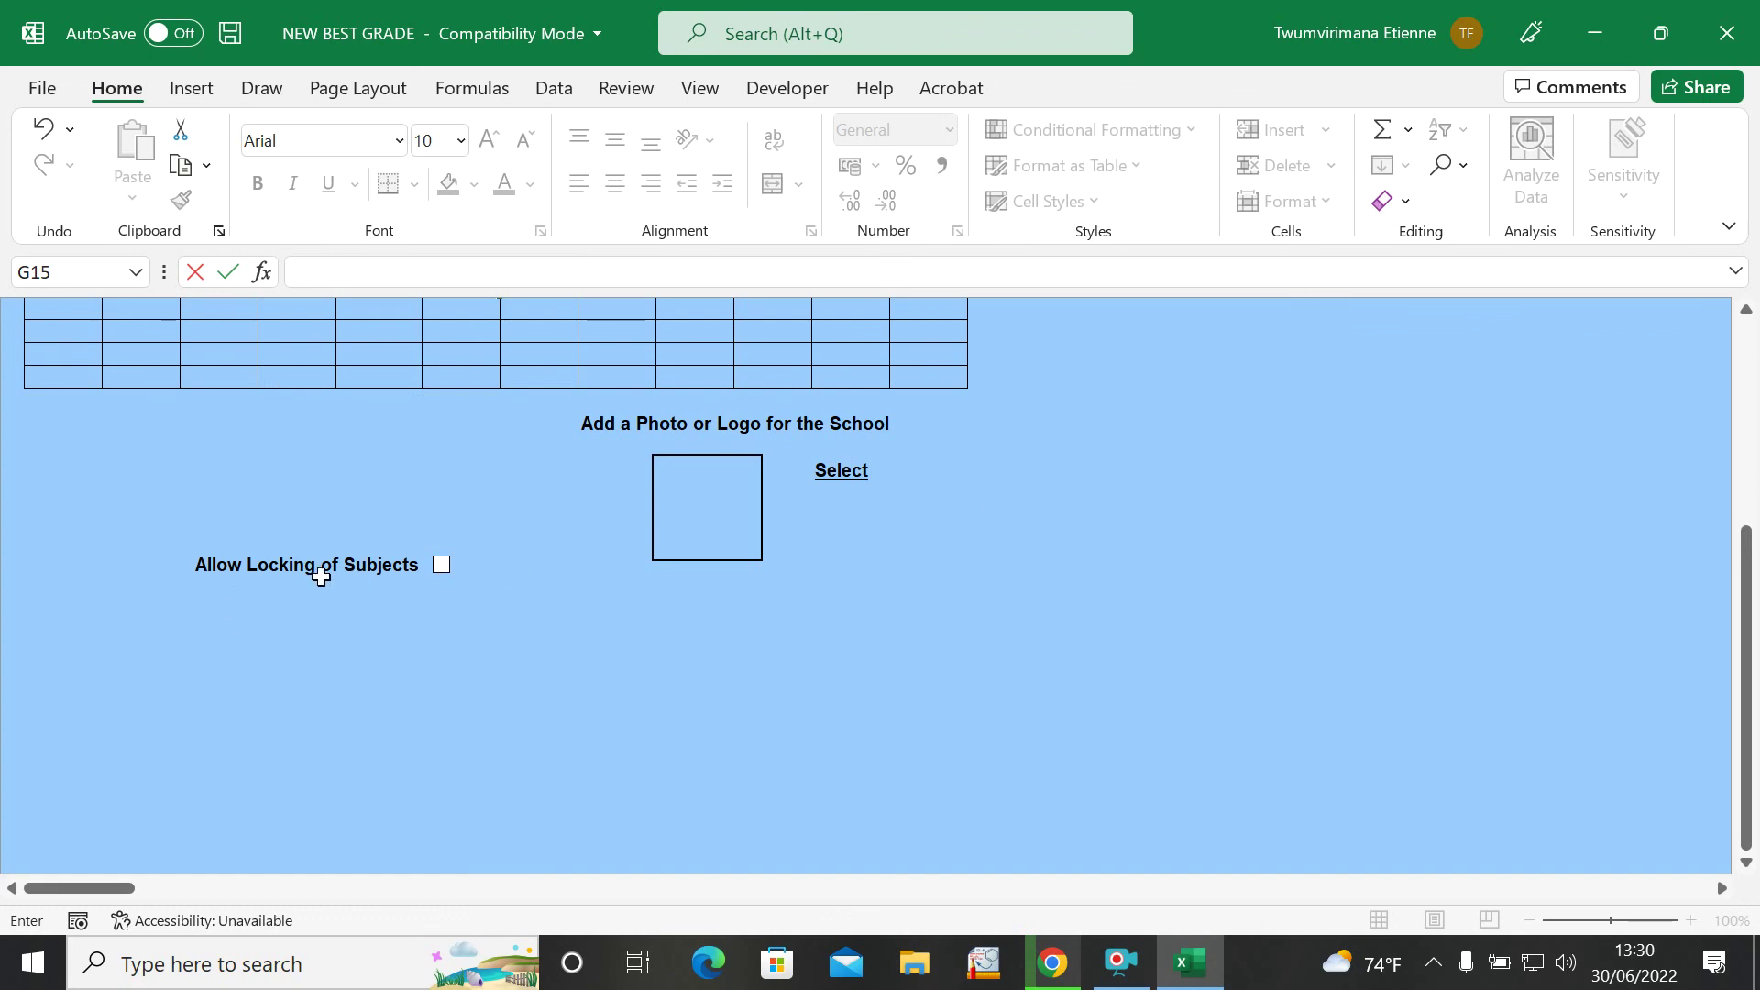
pyautogui.scroll(5, 816, 502)
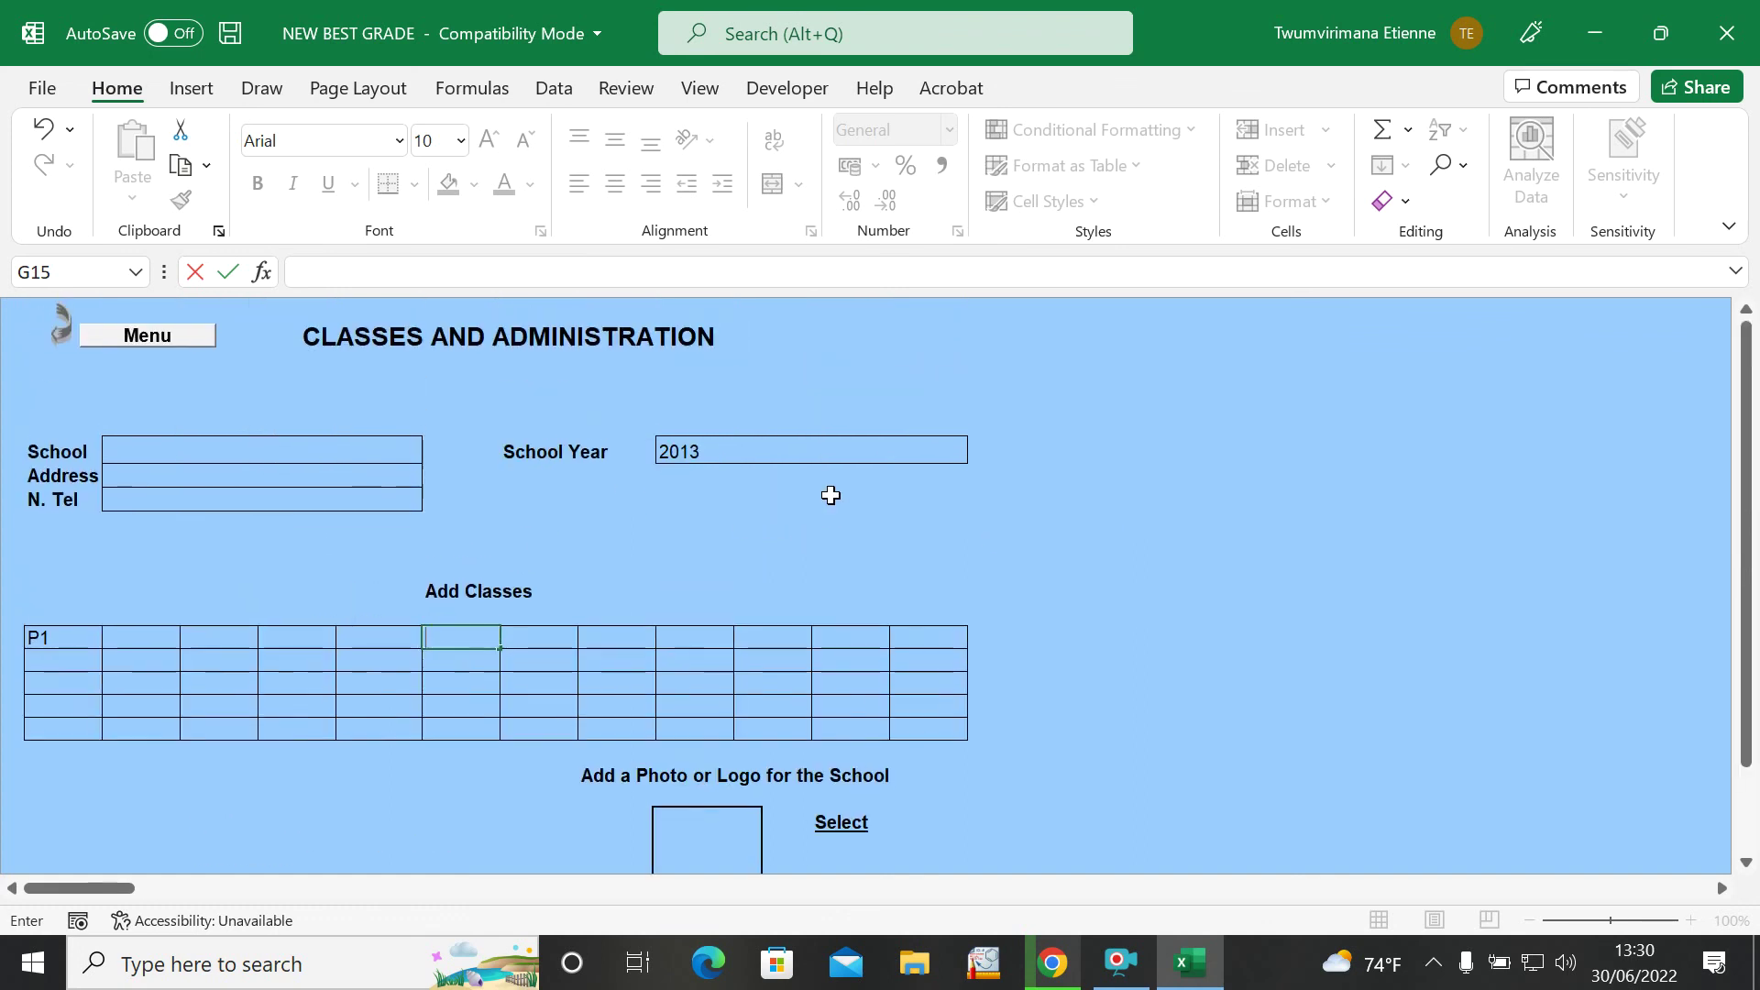
pyautogui.scroll(-5, 830, 495)
pyautogui.scroll(5, 1421, 400)
pyautogui.click(1746, 435)
pyautogui.moveTo(1746, 436); pyautogui.dragTo(1742, 488)
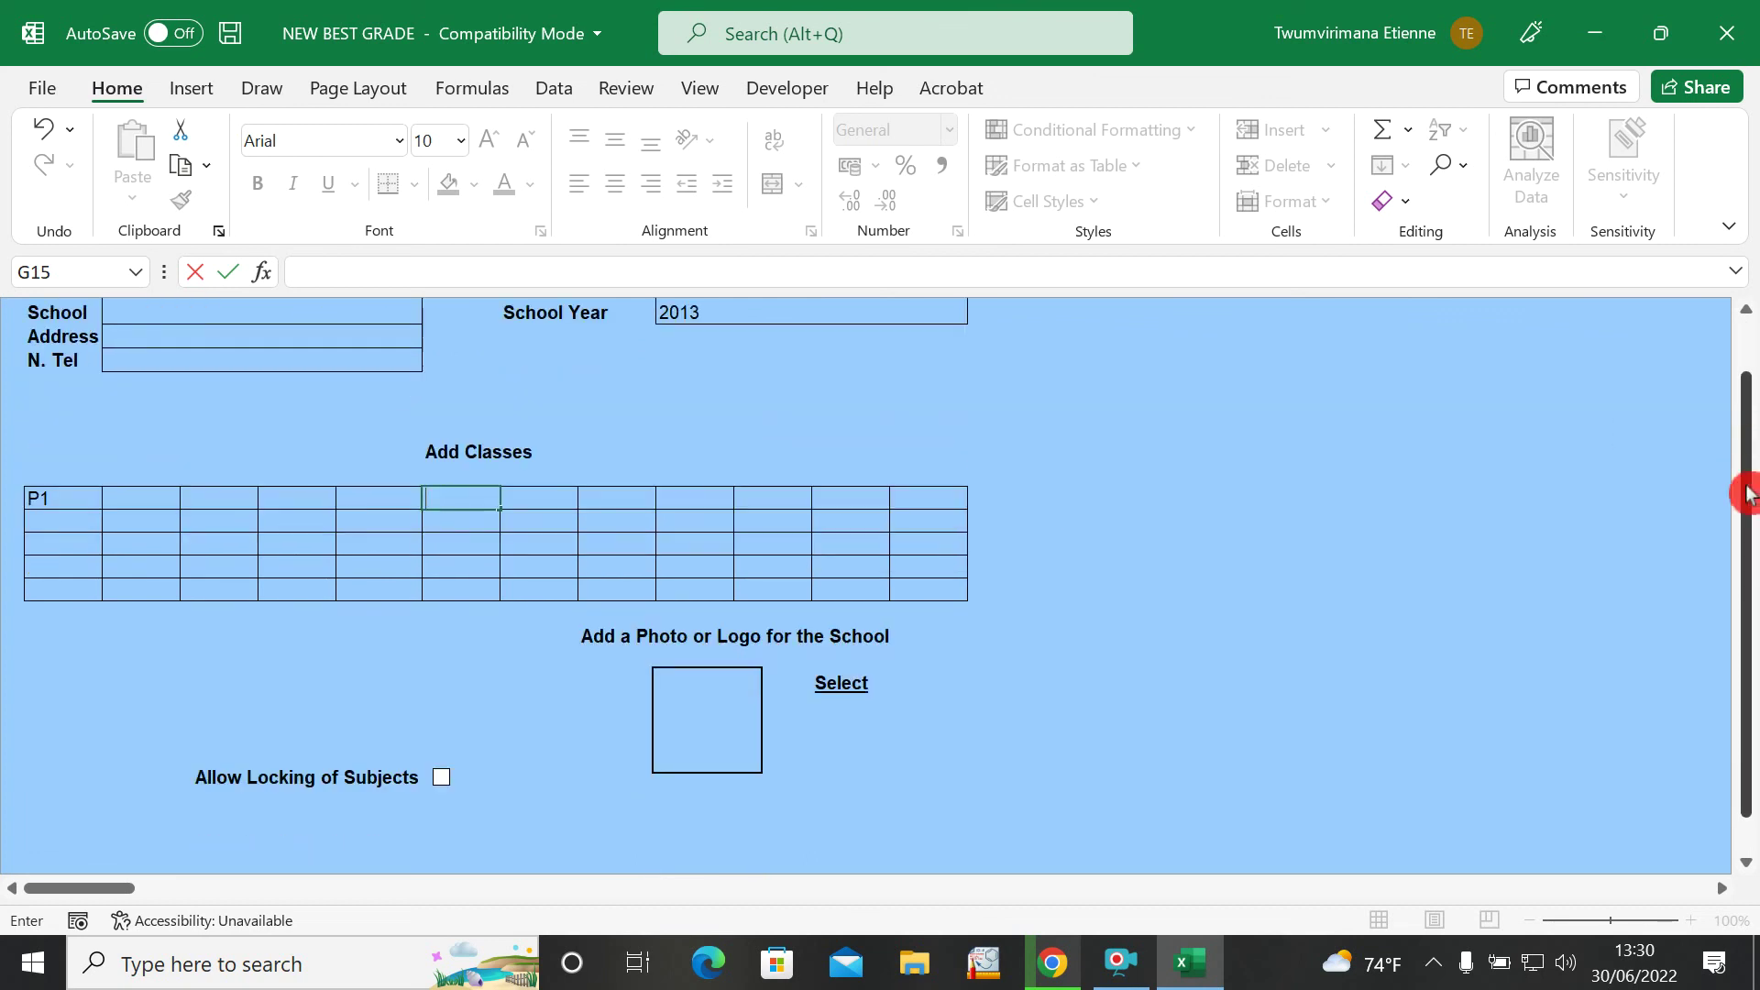
# - Open the file selection for the school's photo or logo and close it without choosing a file
pyautogui.moveTo(679, 679); pyautogui.dragTo(730, 672)
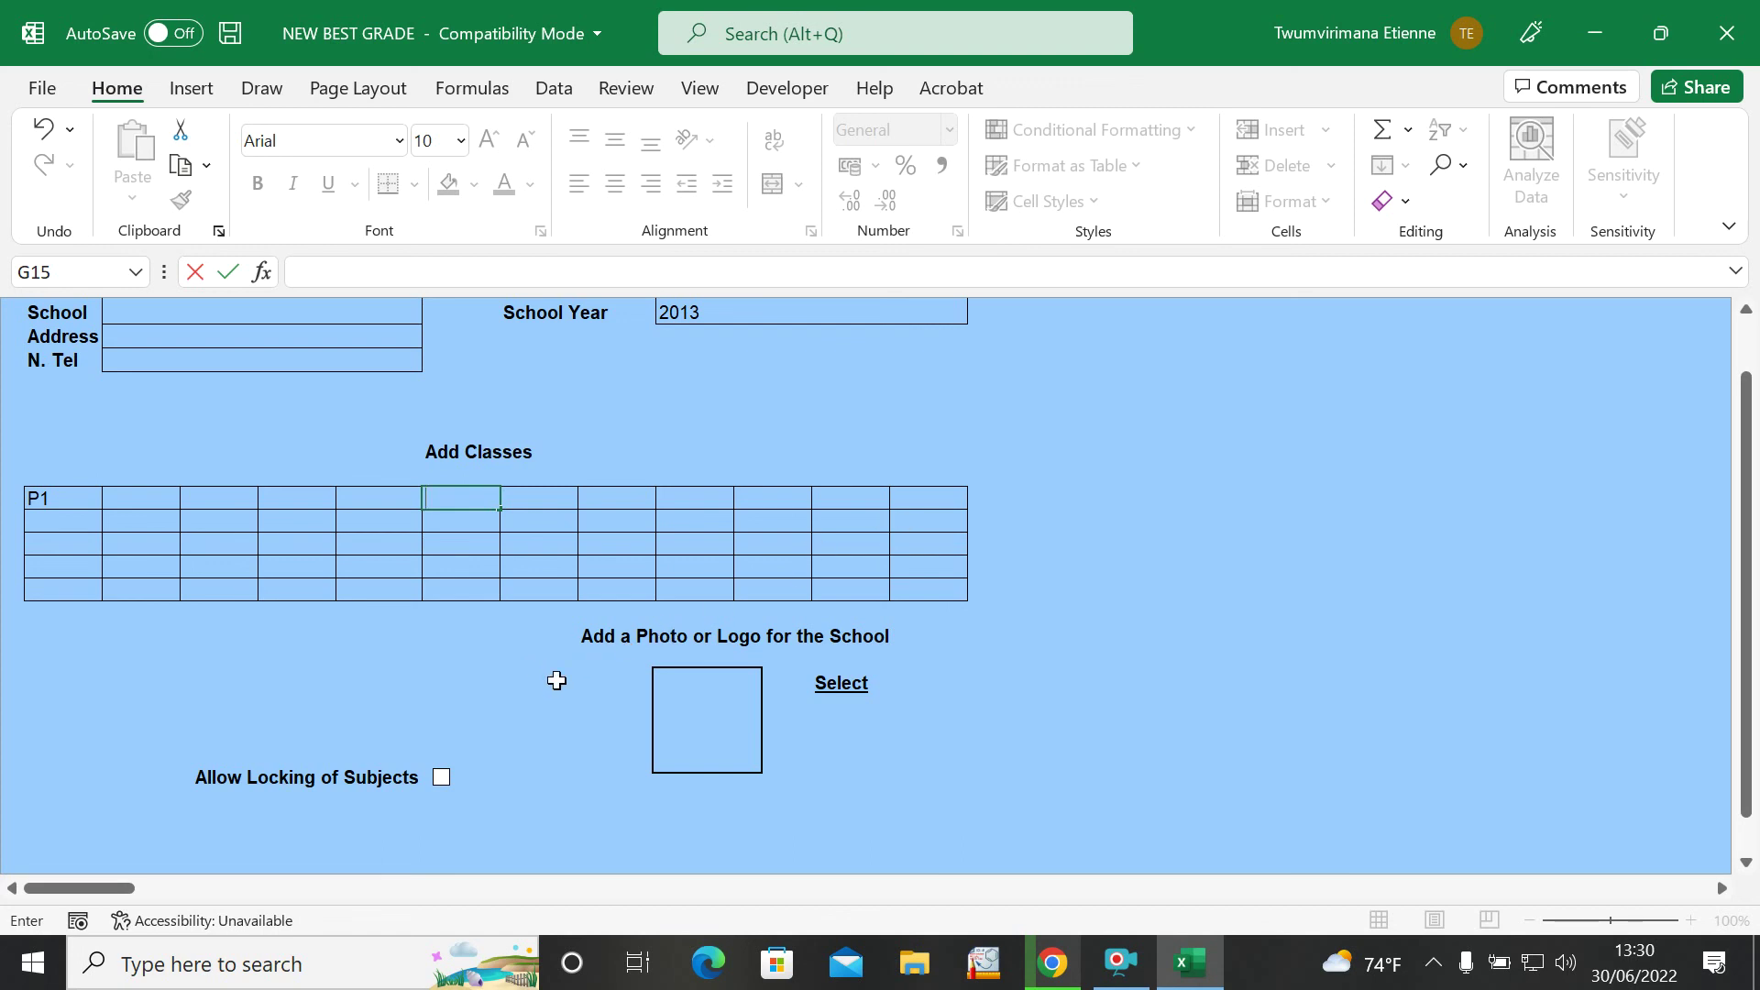
pyautogui.moveTo(663, 684); pyautogui.dragTo(644, 675)
pyautogui.click(841, 684)
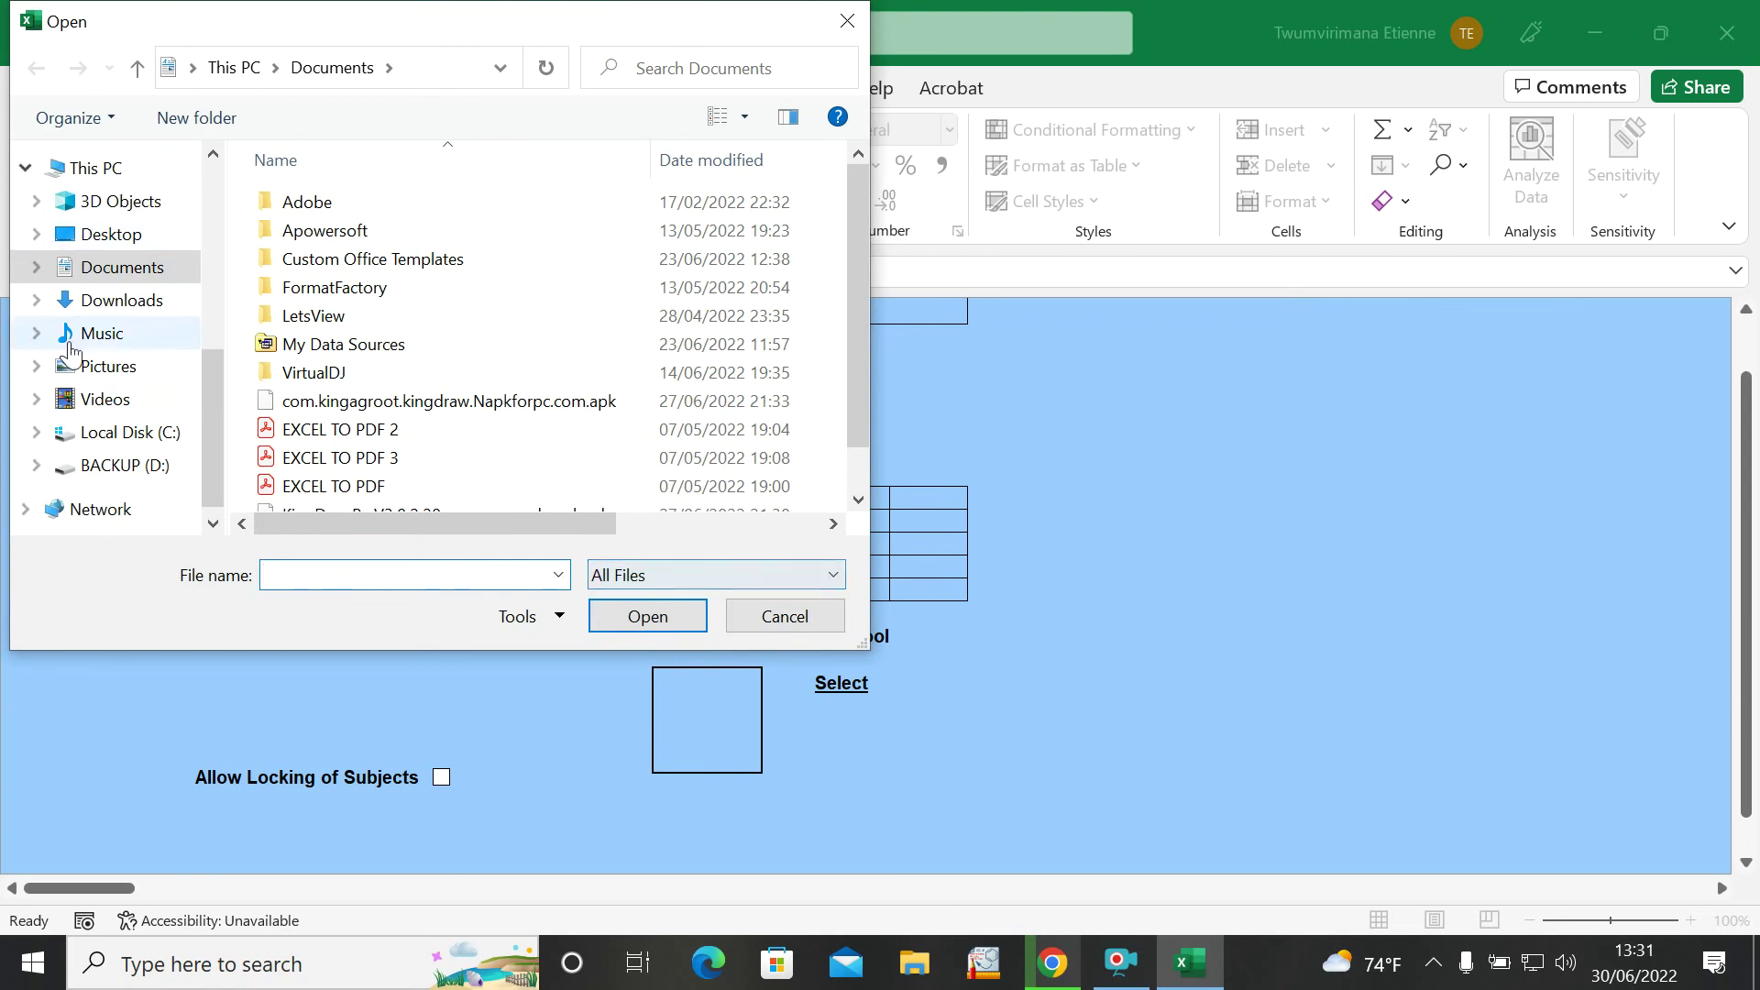
pyautogui.click(836, 20)
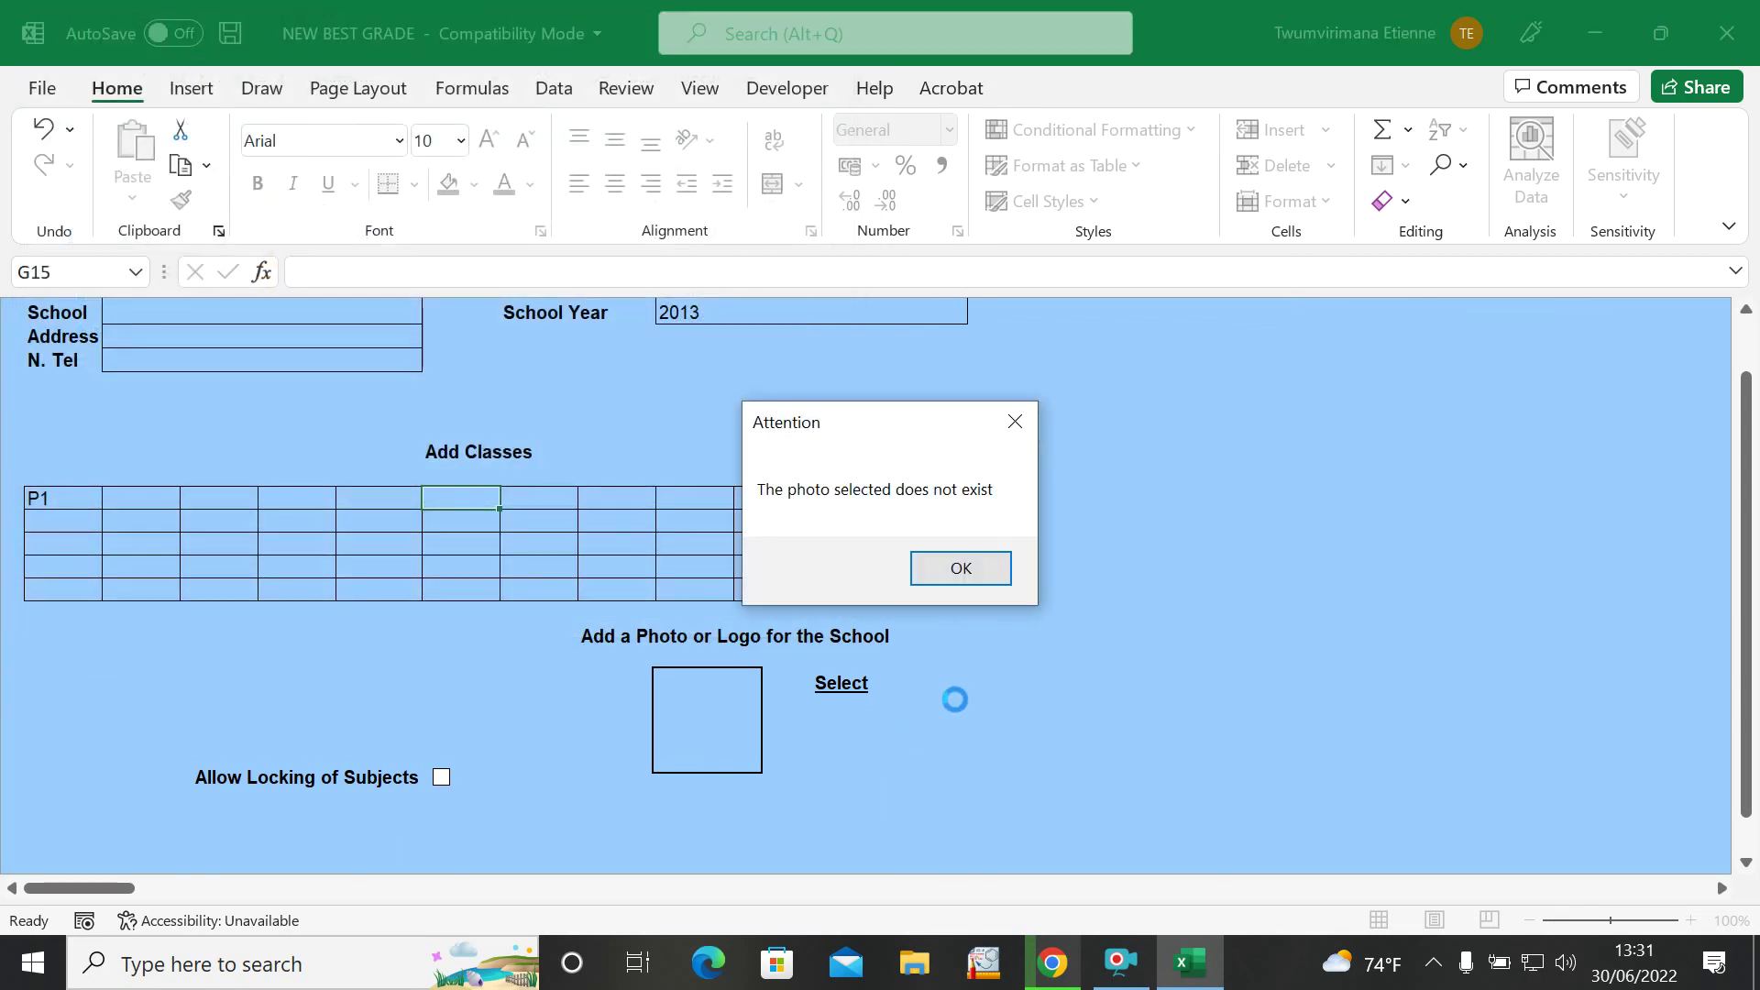
pyautogui.click(999, 574)
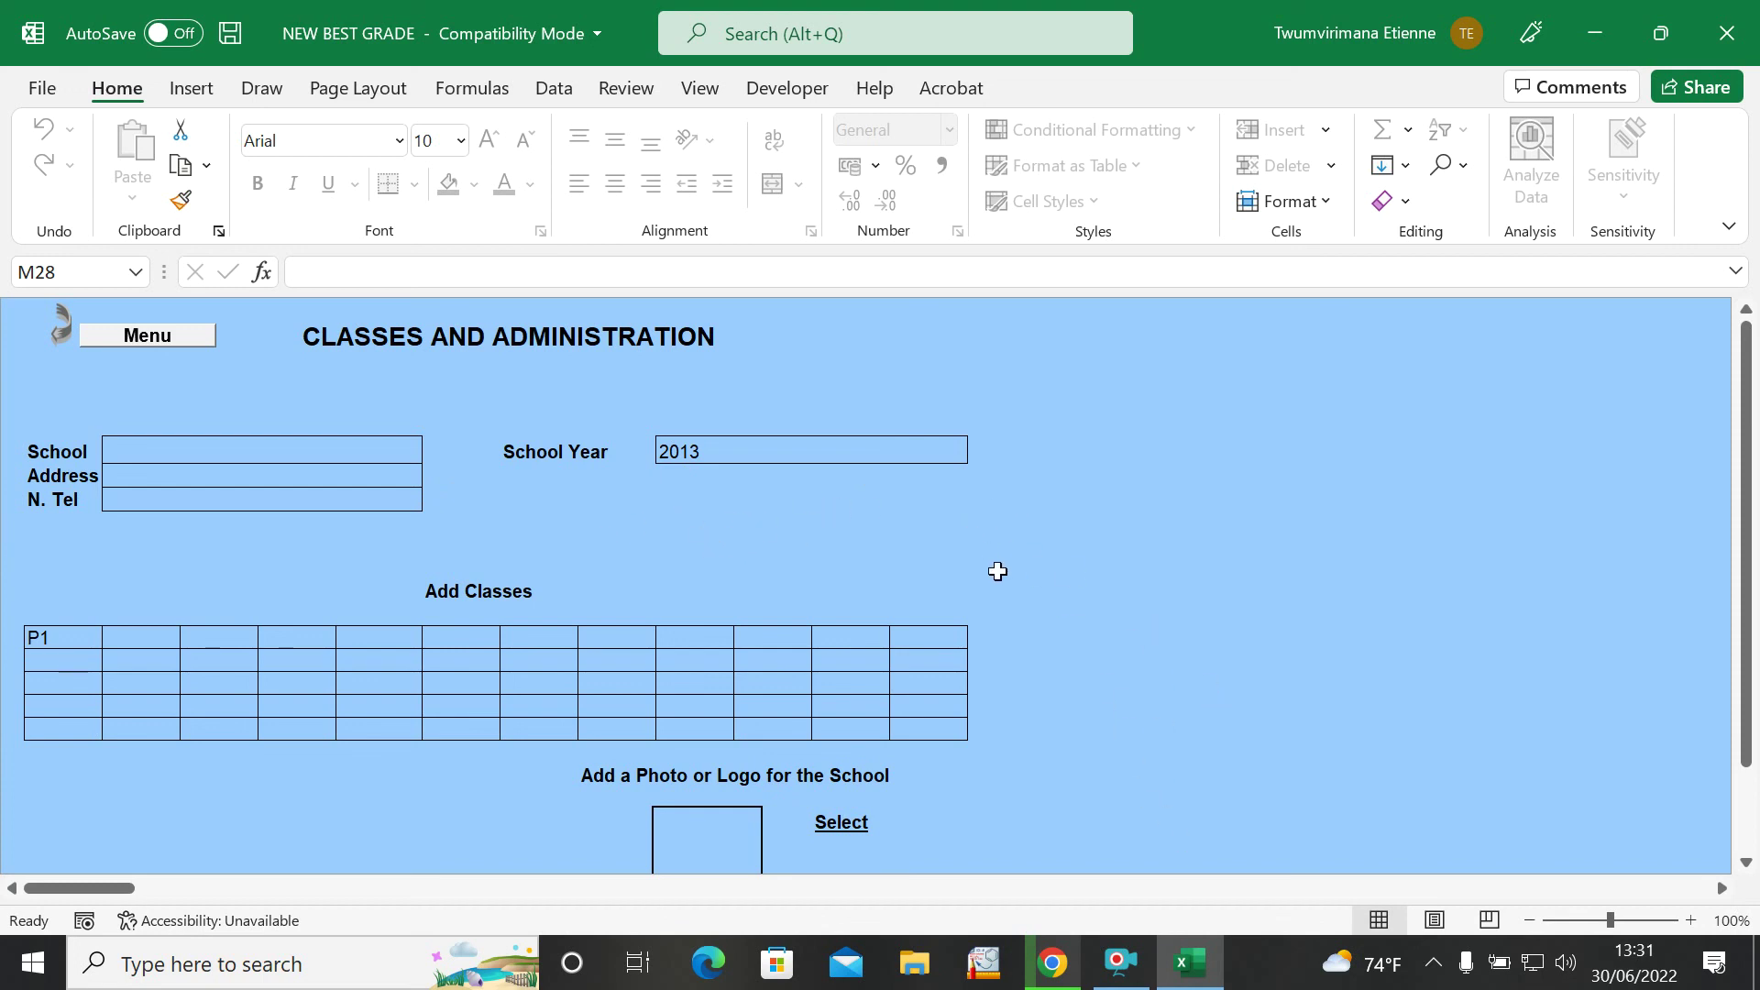
pyautogui.click(1120, 963)
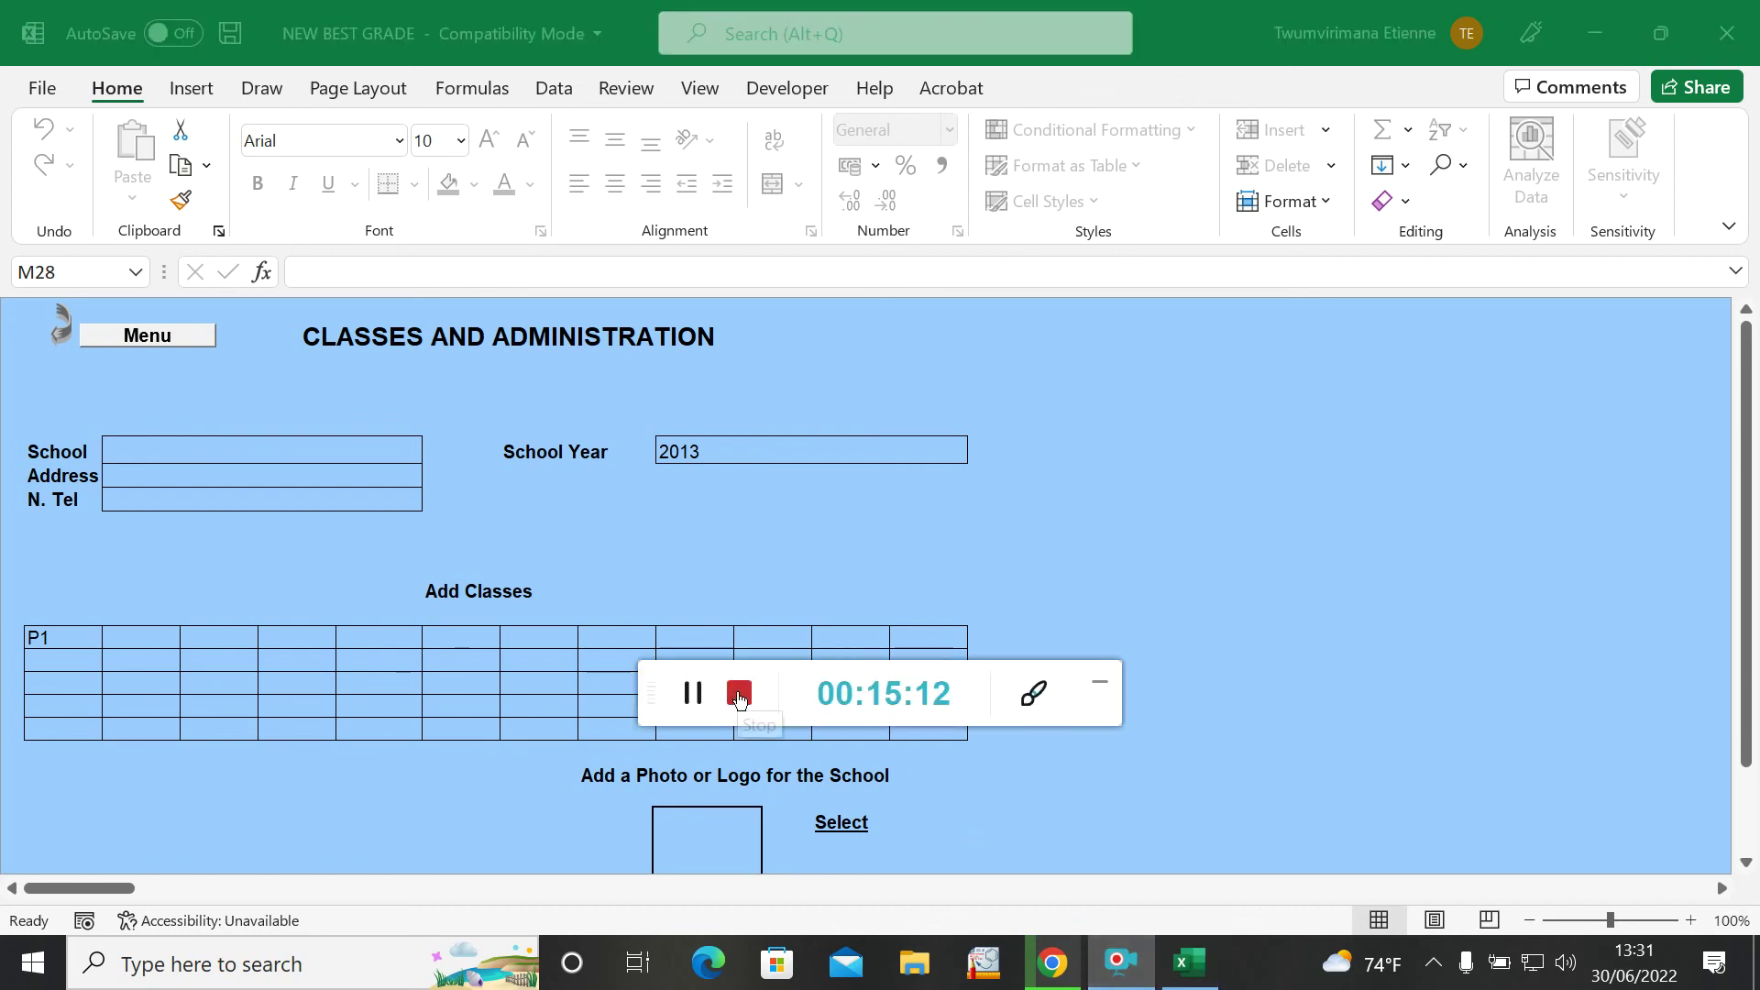